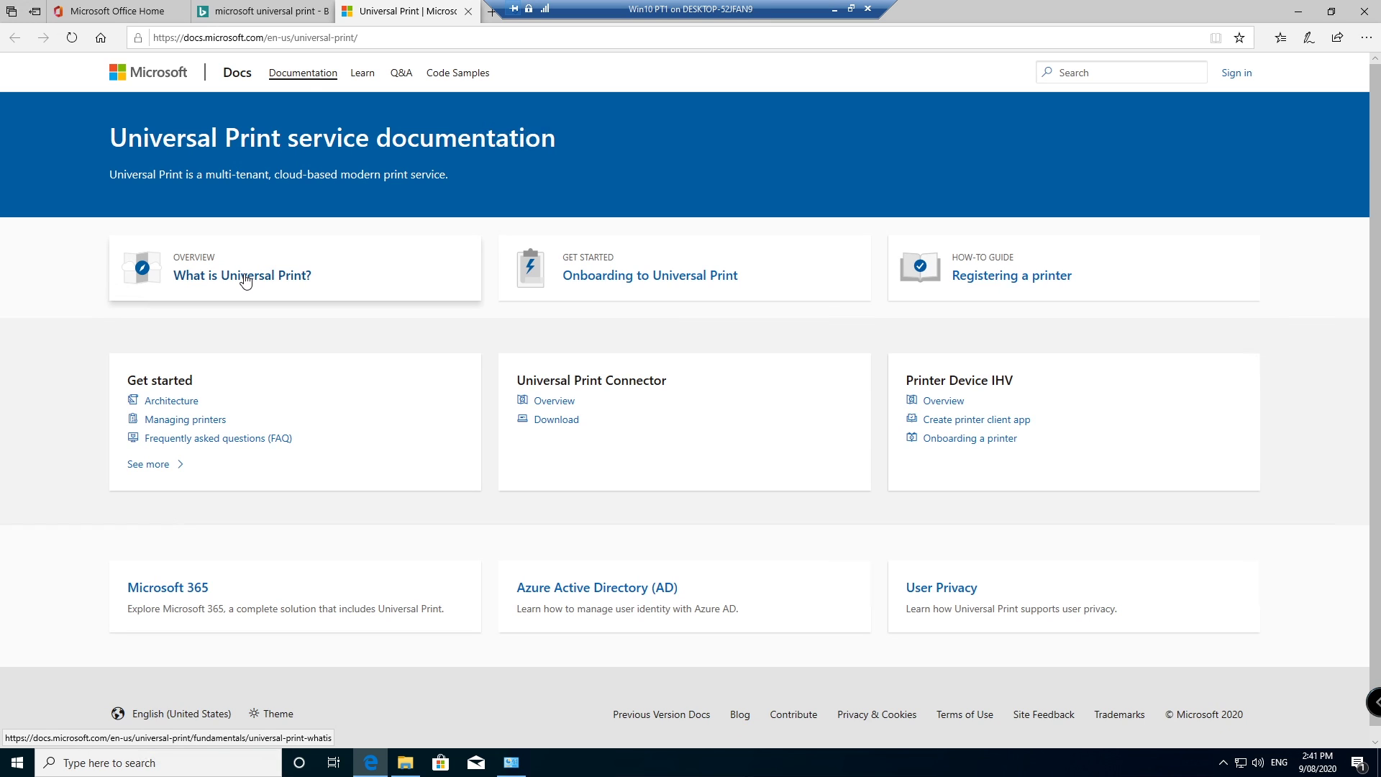
Step: Open the 'Onboarding to Universal Print' quickstart and read its prerequisites and Steps 1–3
left_click(622, 281)
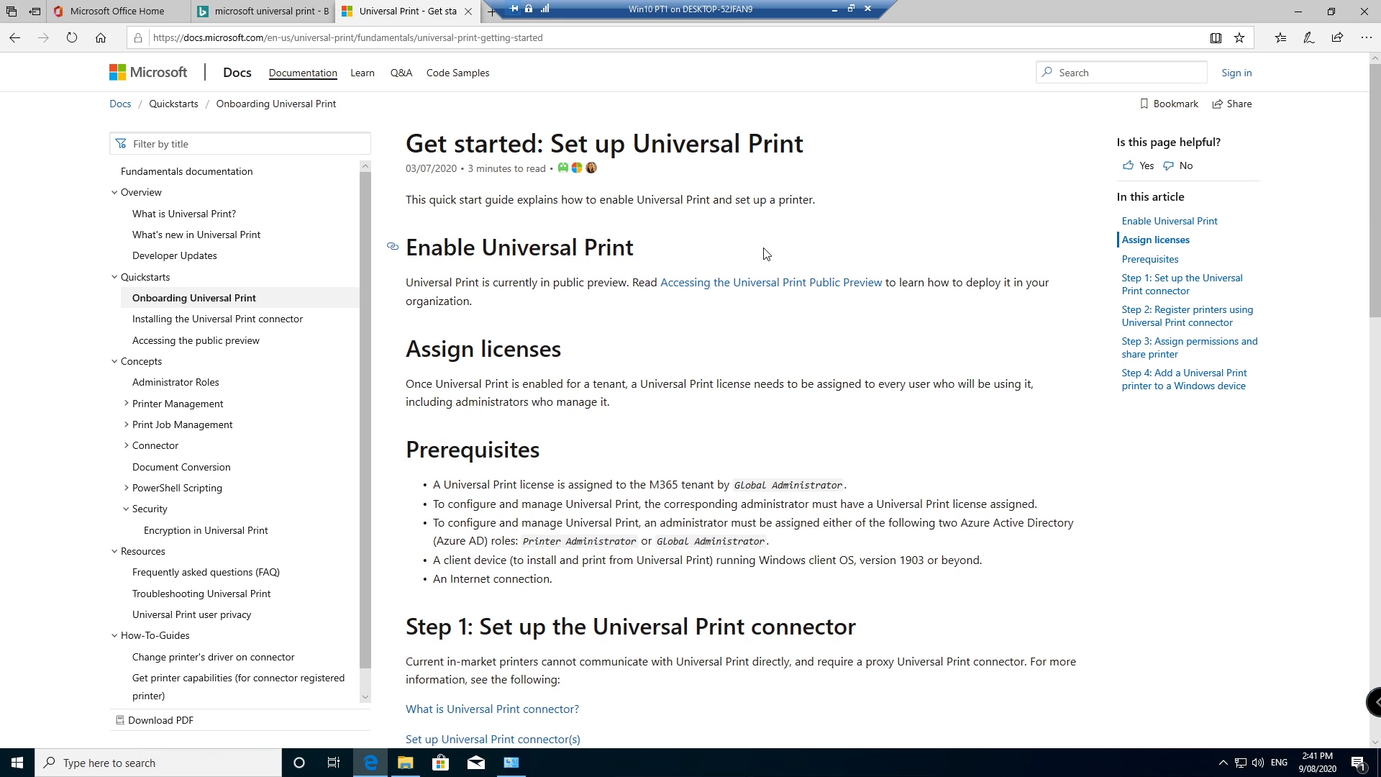
left_click(425, 38)
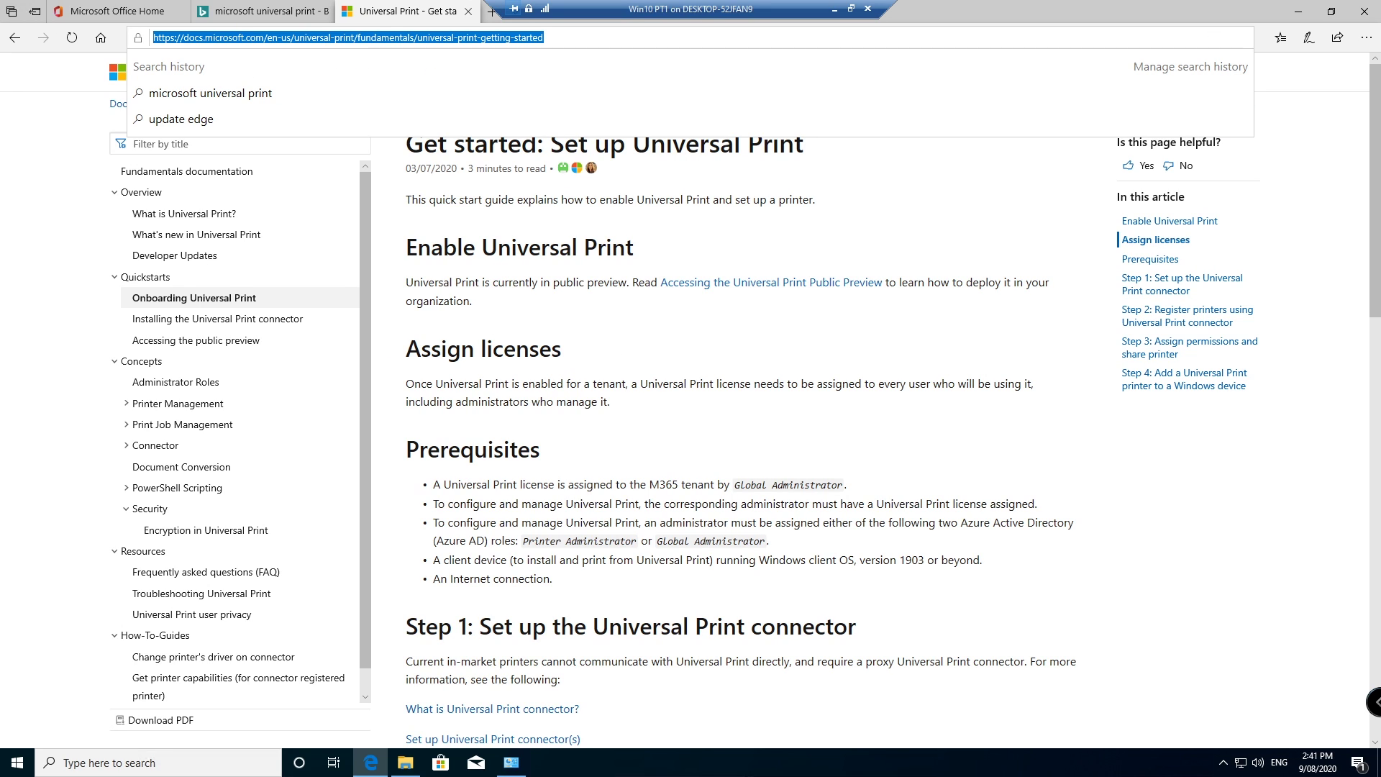
left_click(575, 344)
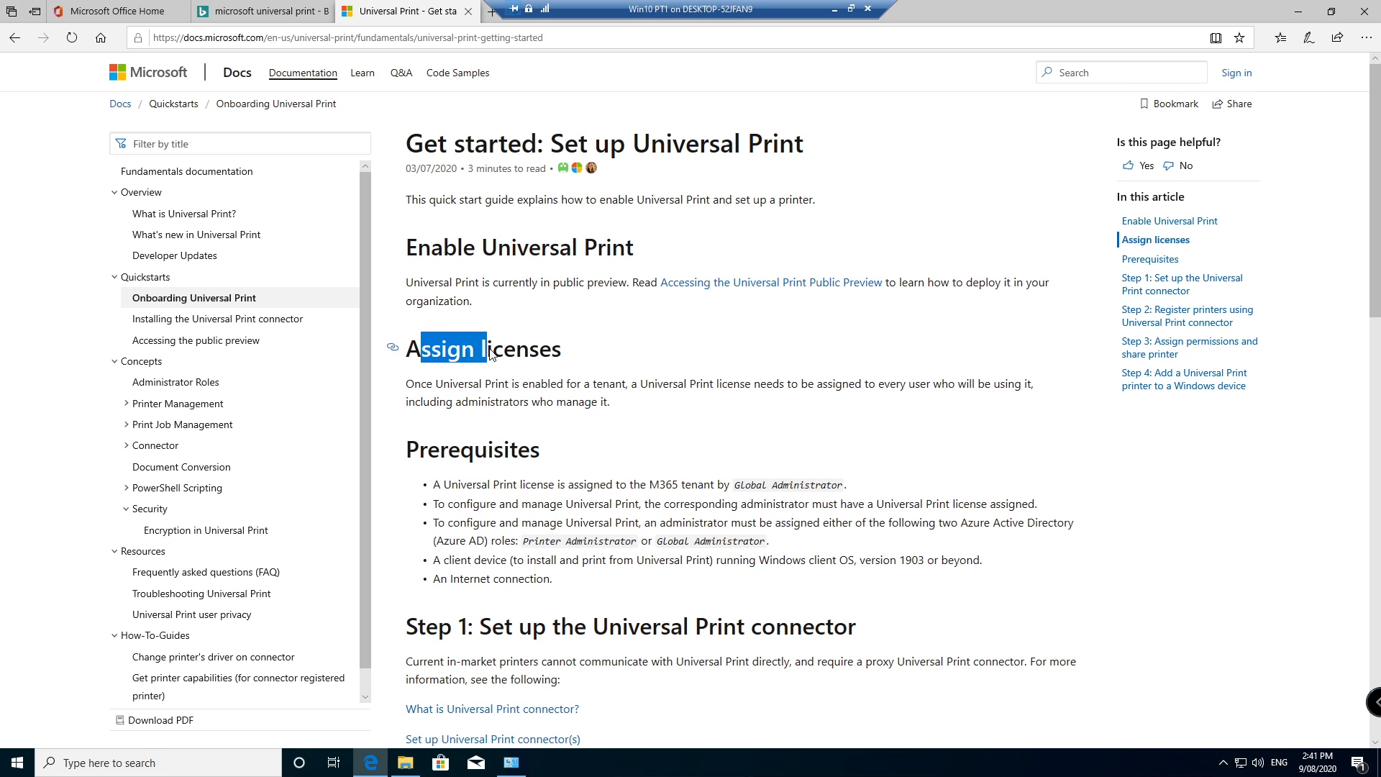
scroll(503, 348, "down", 2)
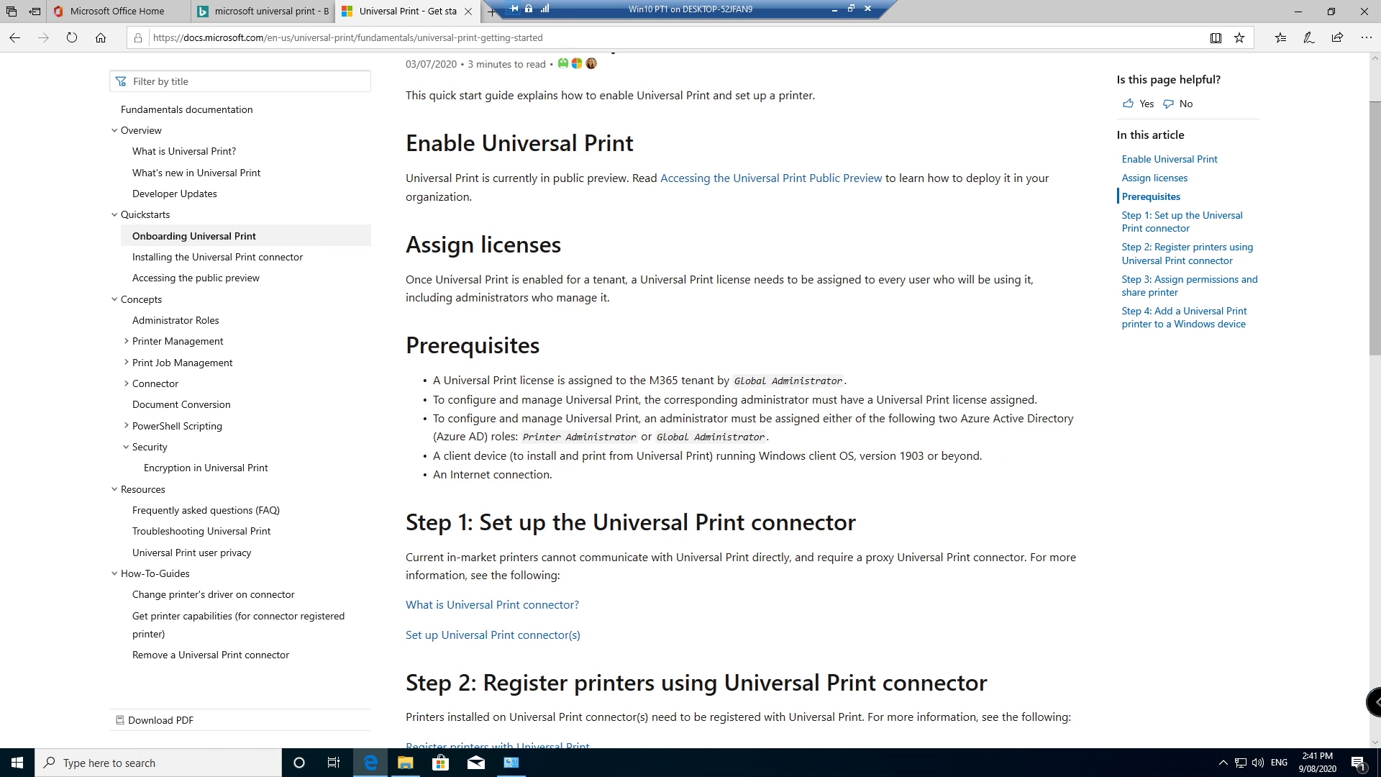
mouse_move(432, 379)
left_mouse_down()
mouse_move(477, 380)
mouse_move(432, 380)
left_mouse_up()
scroll(626, 443, "down", 3)
scroll(527, 259, "up", 2)
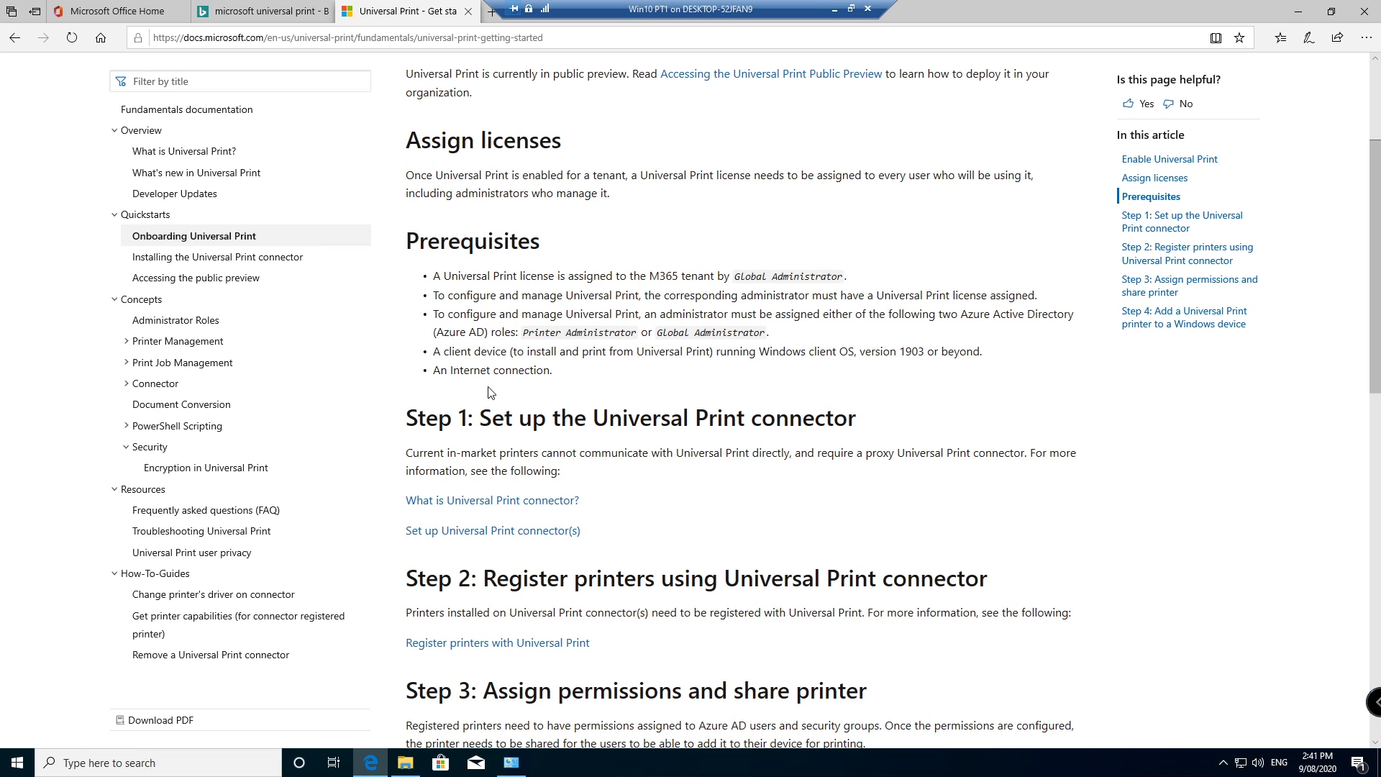
scroll(505, 435, "down", 1)
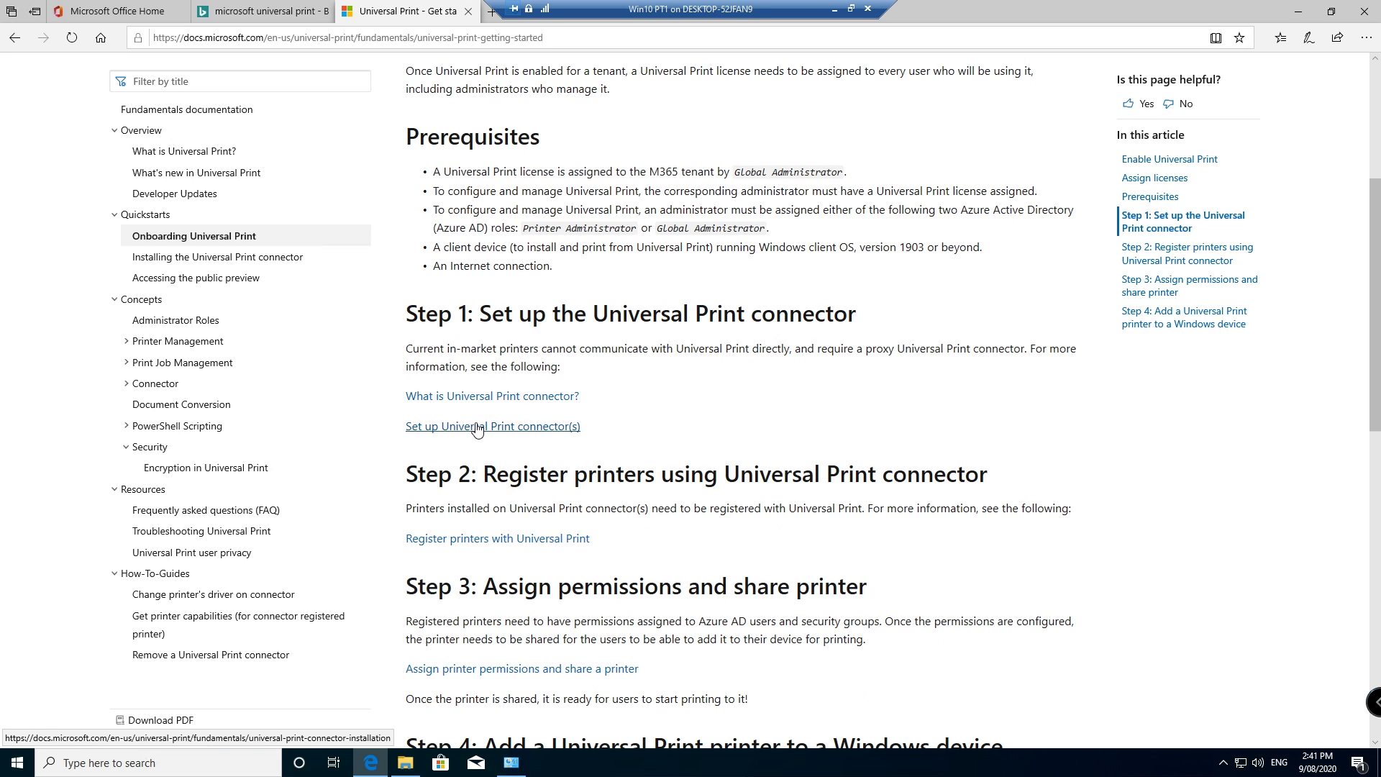
Step: Go from Office Home to Billing > Purchase services in the admin center
left_click(145, 13)
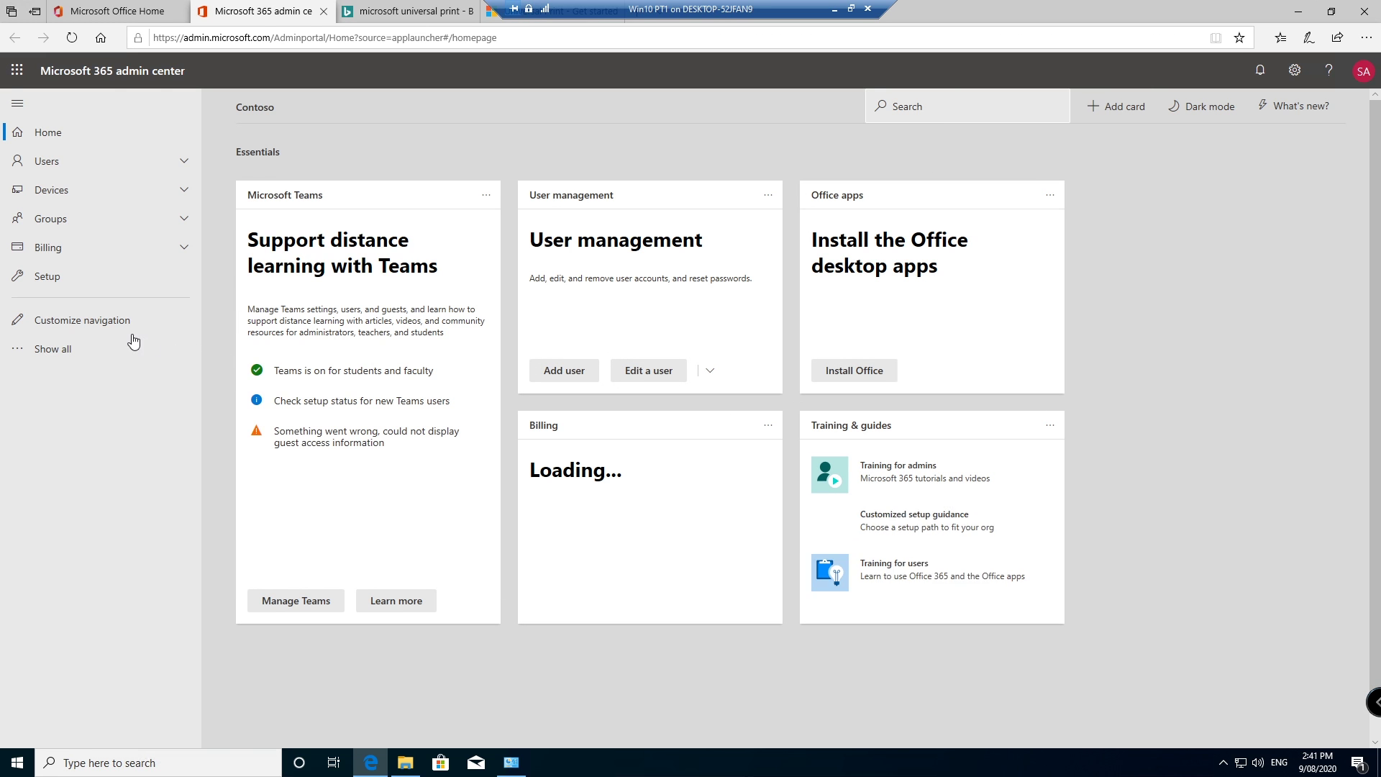
left_click(72, 350)
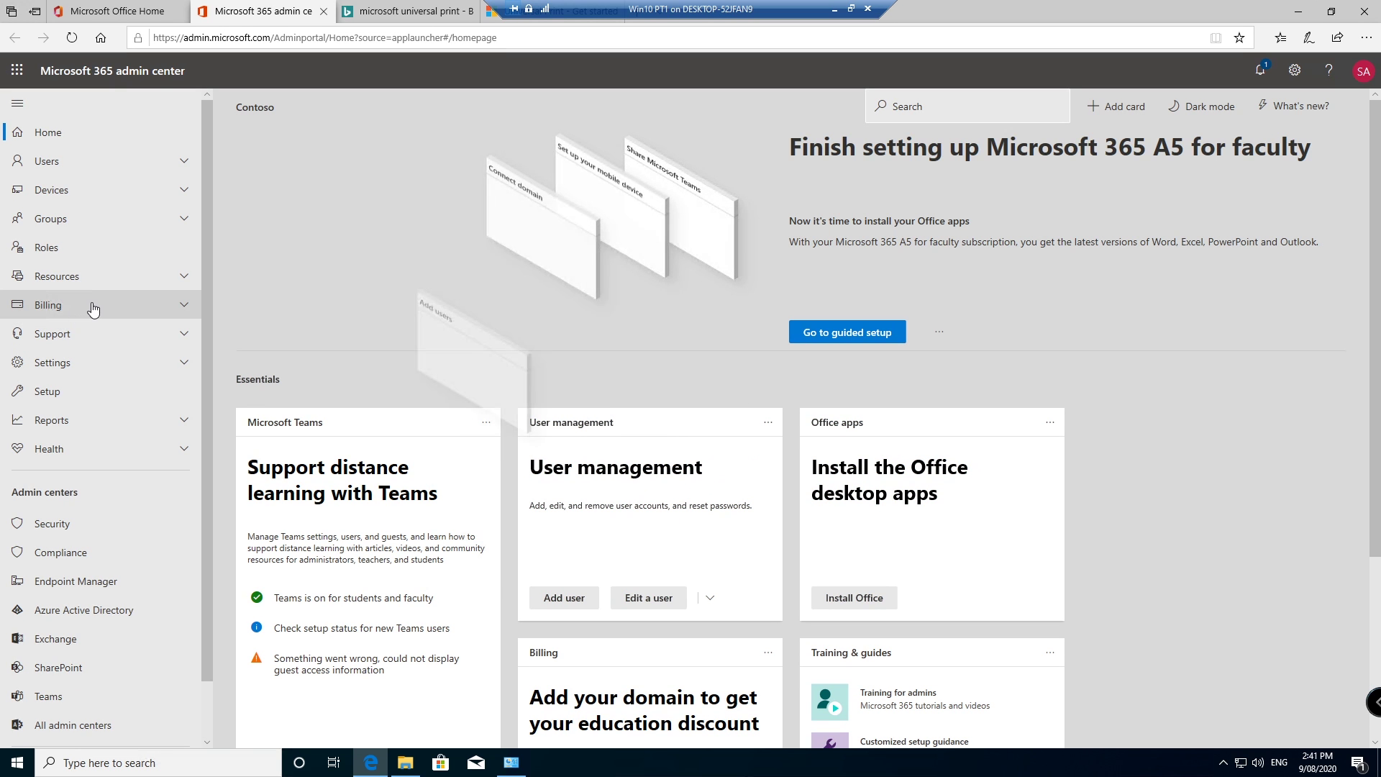
left_click(90, 305)
left_click(77, 332)
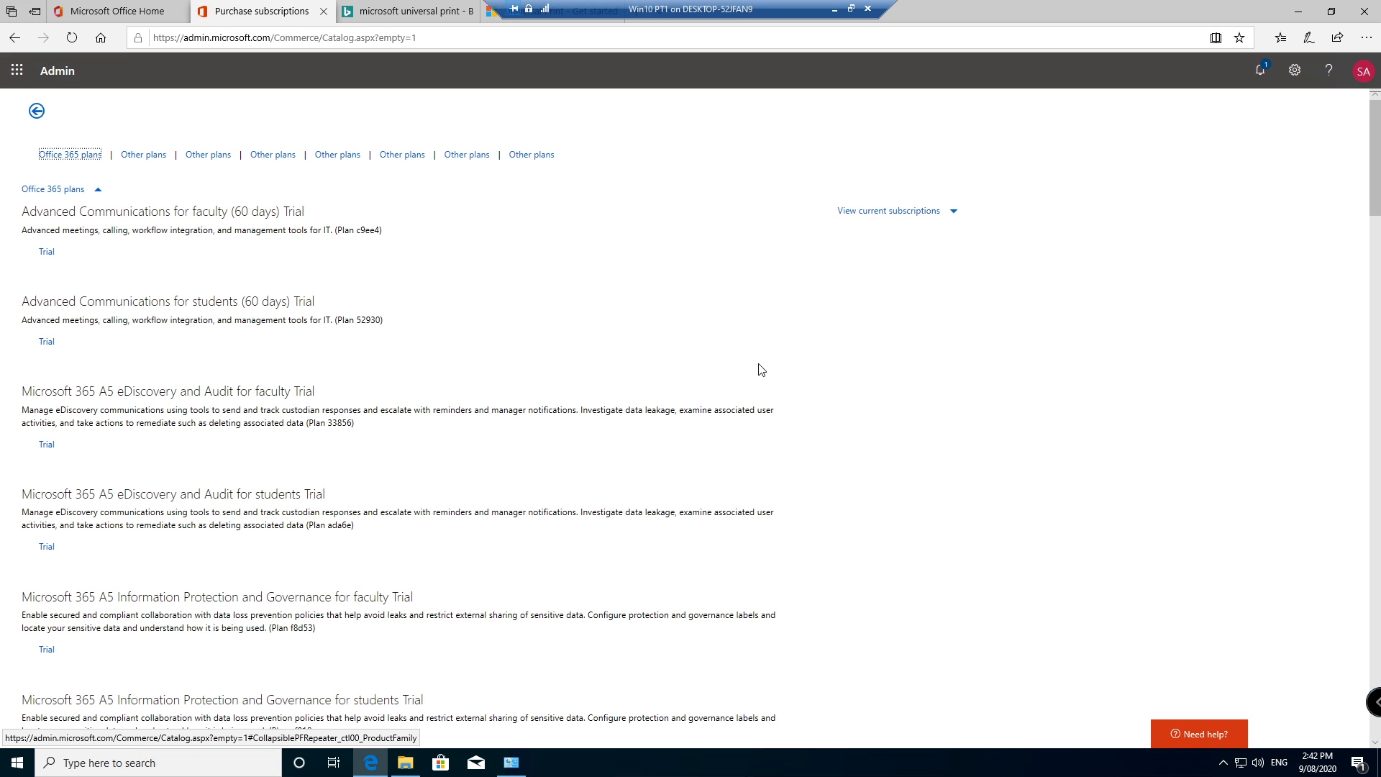
Step: Find Universal Print for Education and order its 300000-user trial
key("ctrl+f")
type("print")
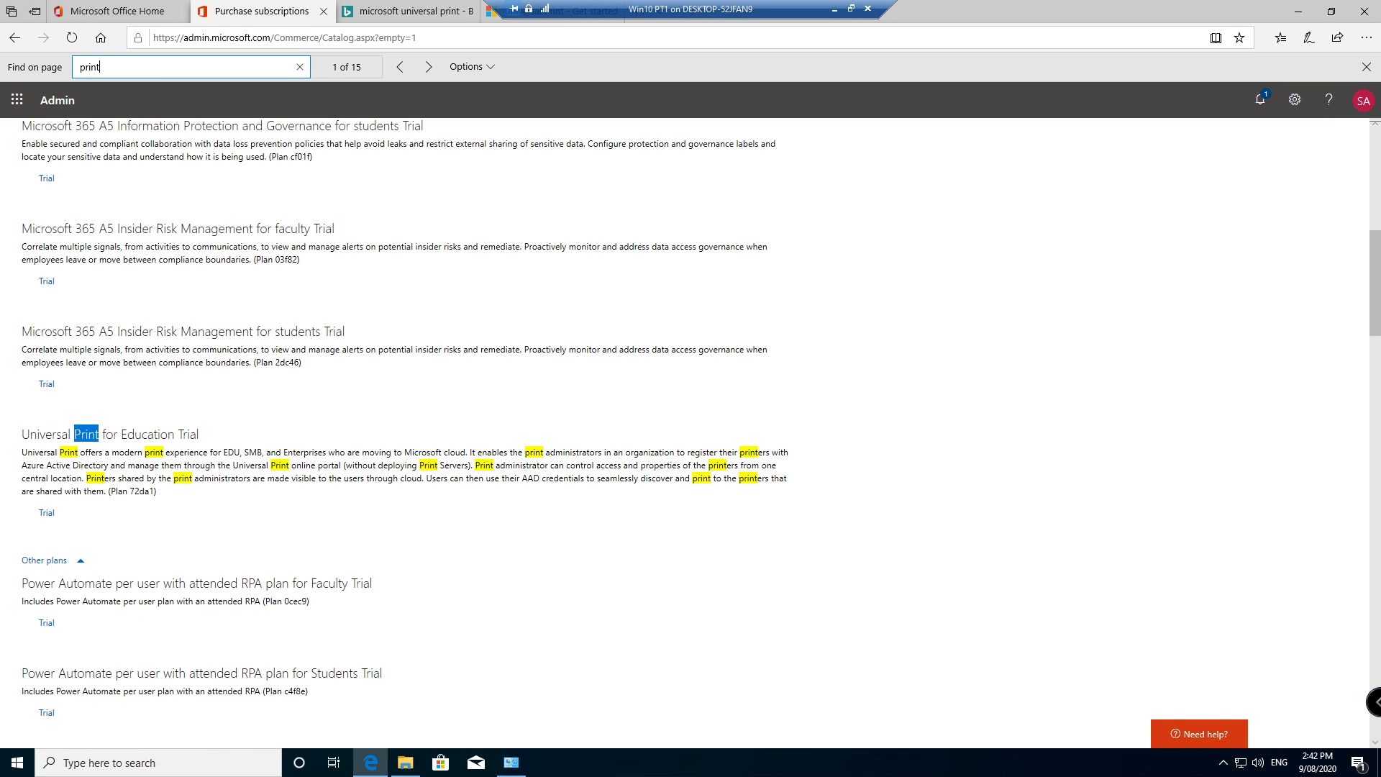
left_click(205, 446)
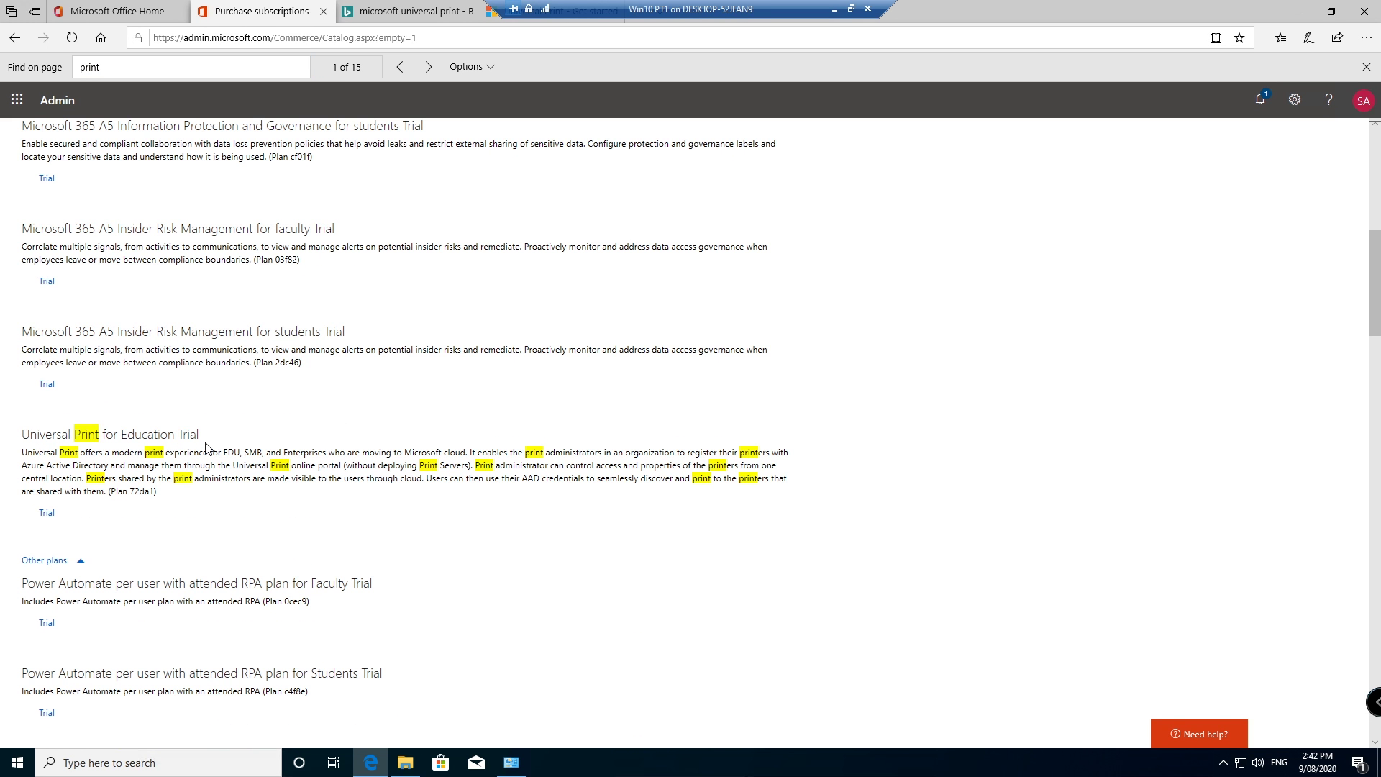
left_click(46, 513)
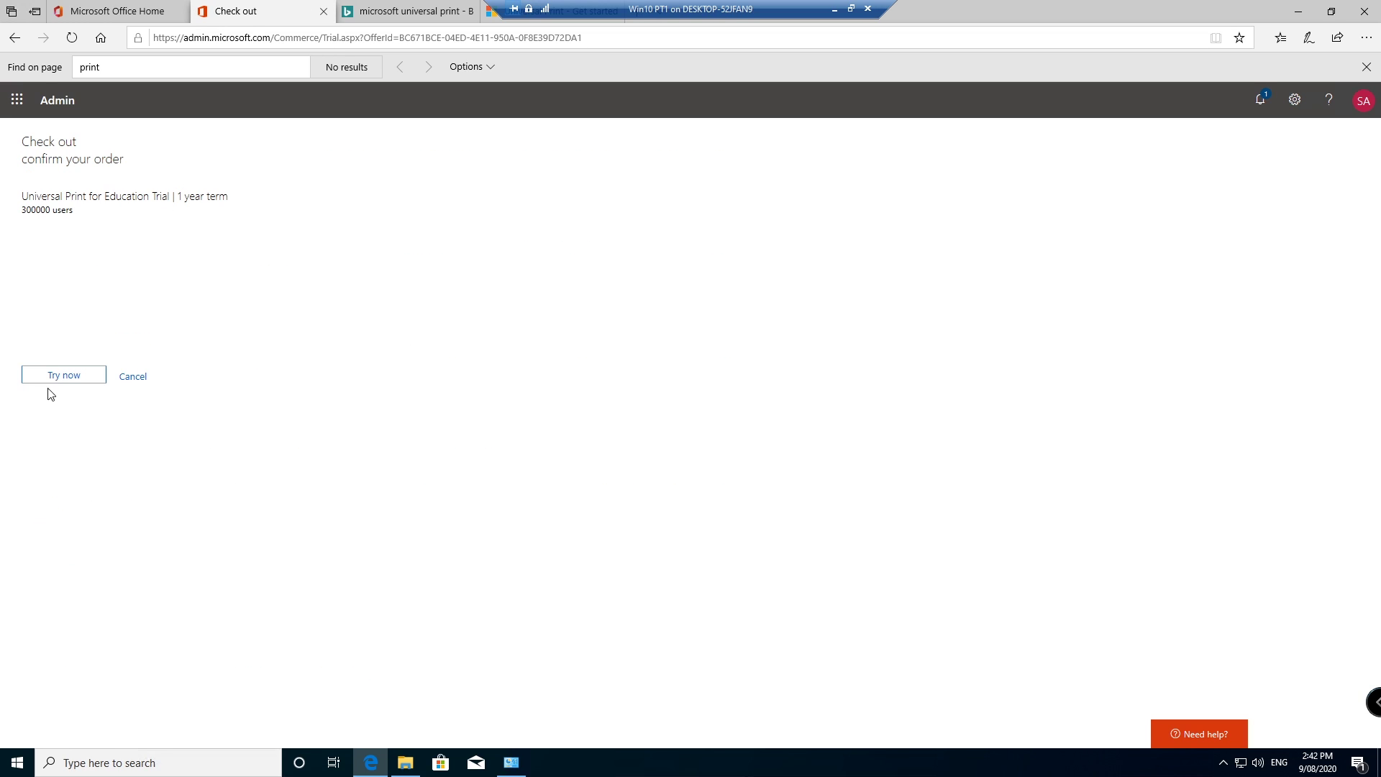
left_click(62, 379)
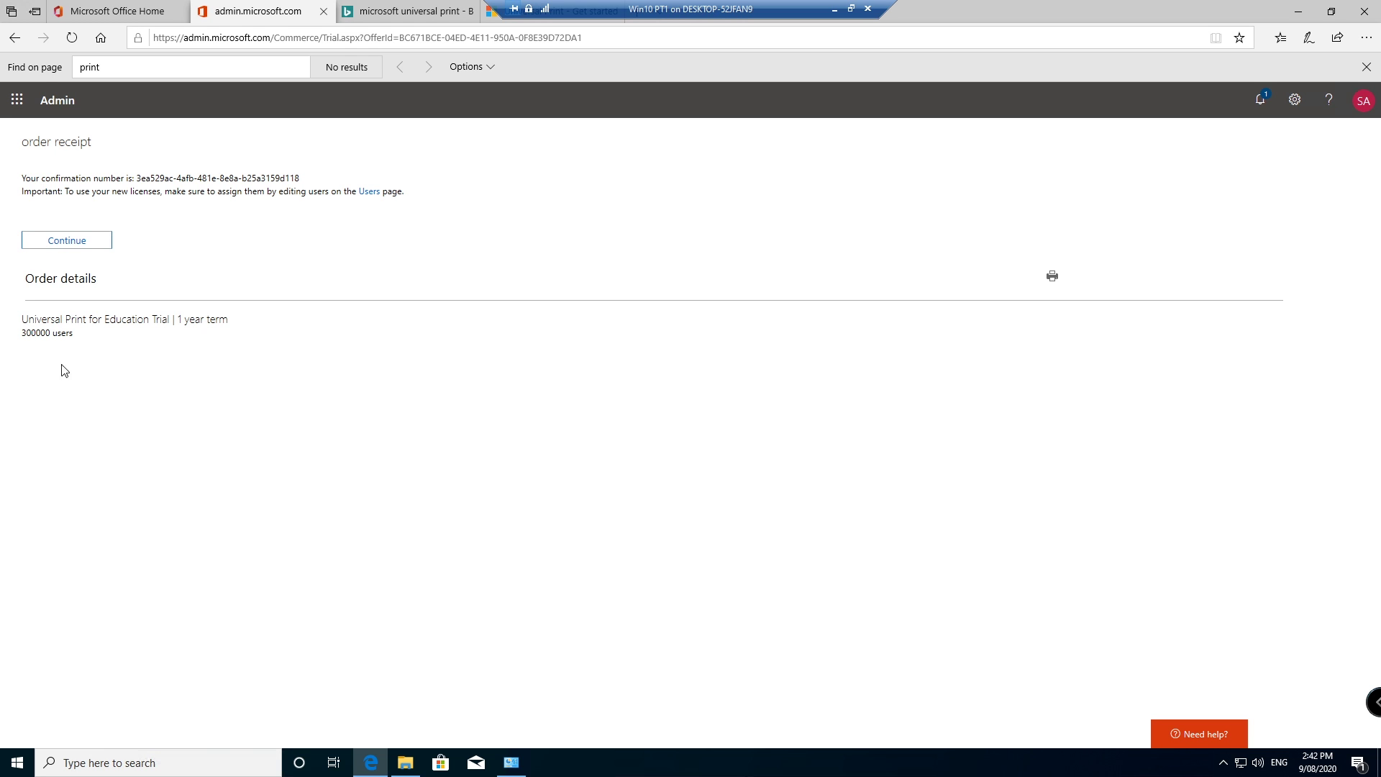
left_click(75, 243)
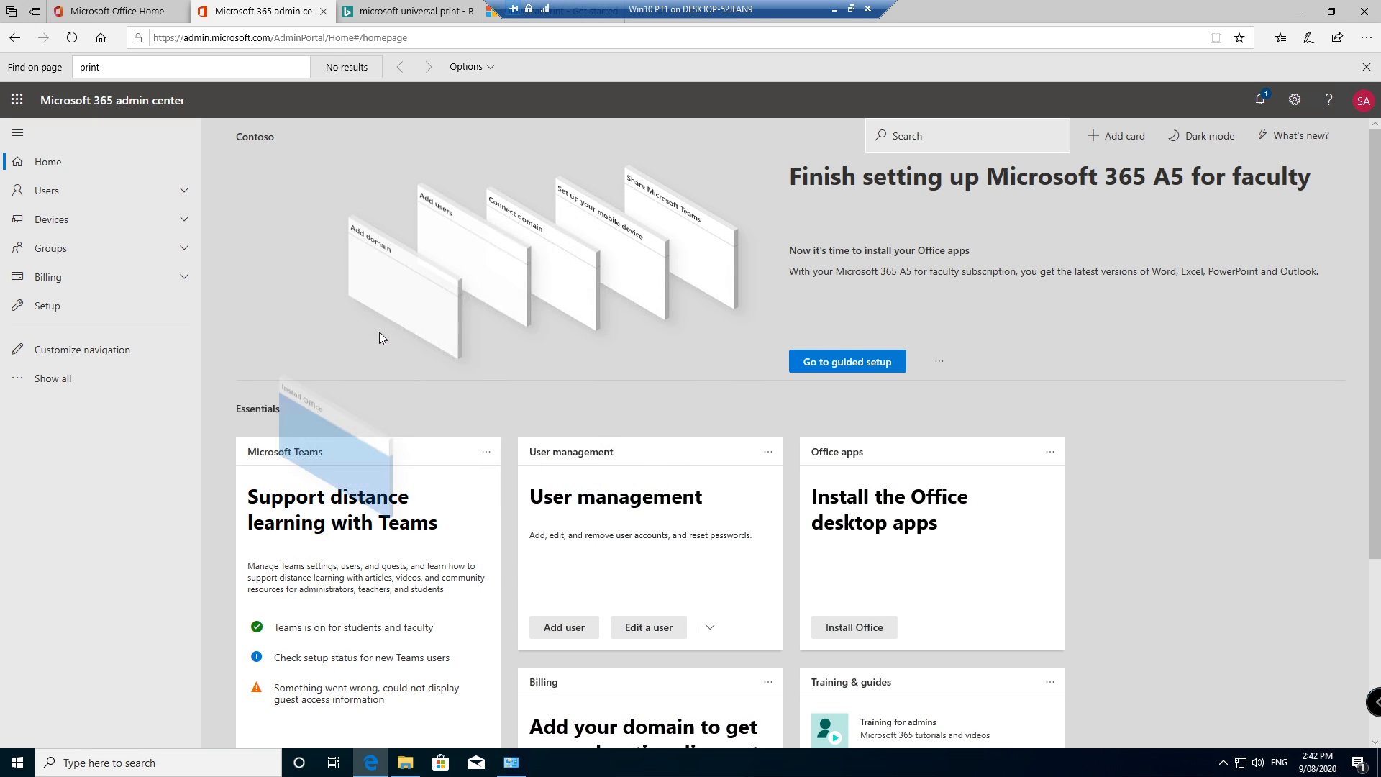
Step: Select all 46 active users and add Universal Print for Education to their existing licences
left_click(161, 191)
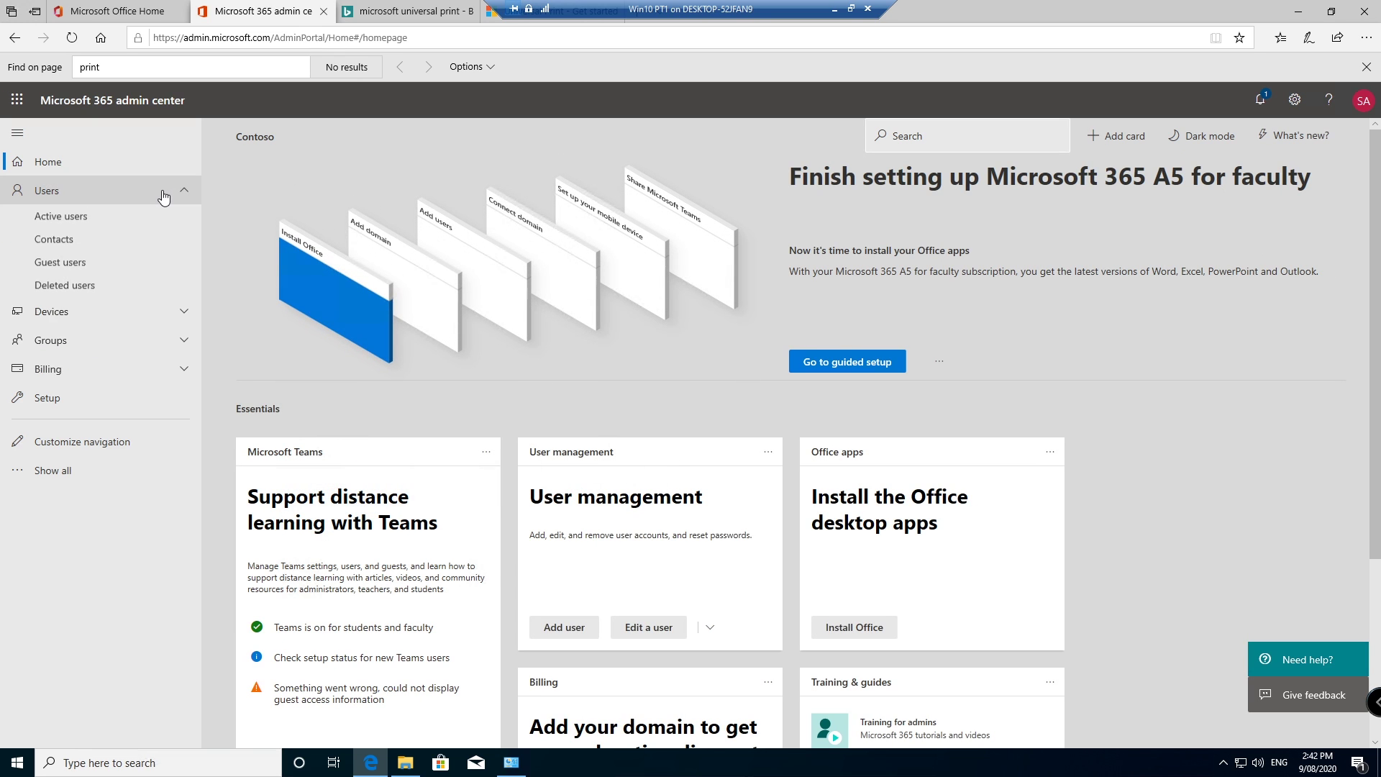
left_click(88, 226)
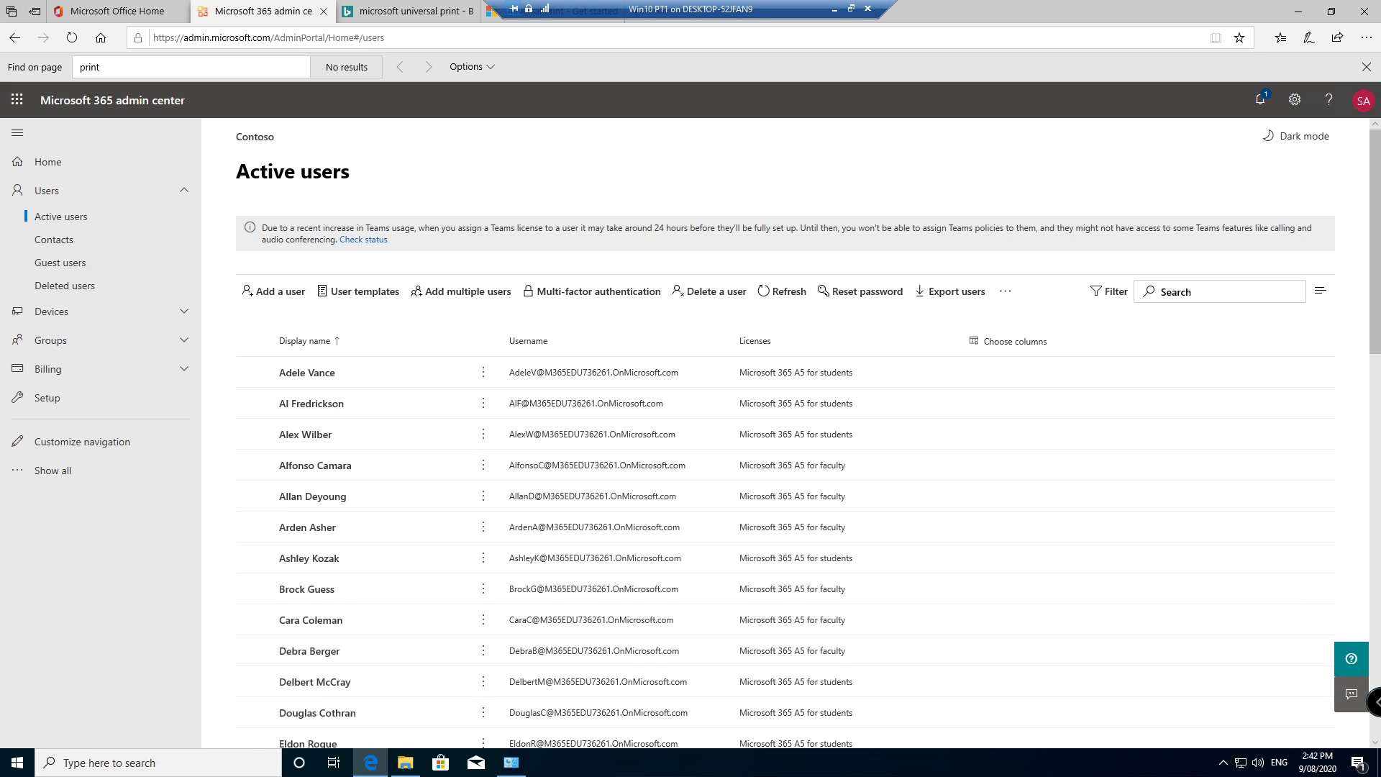
left_click(253, 341)
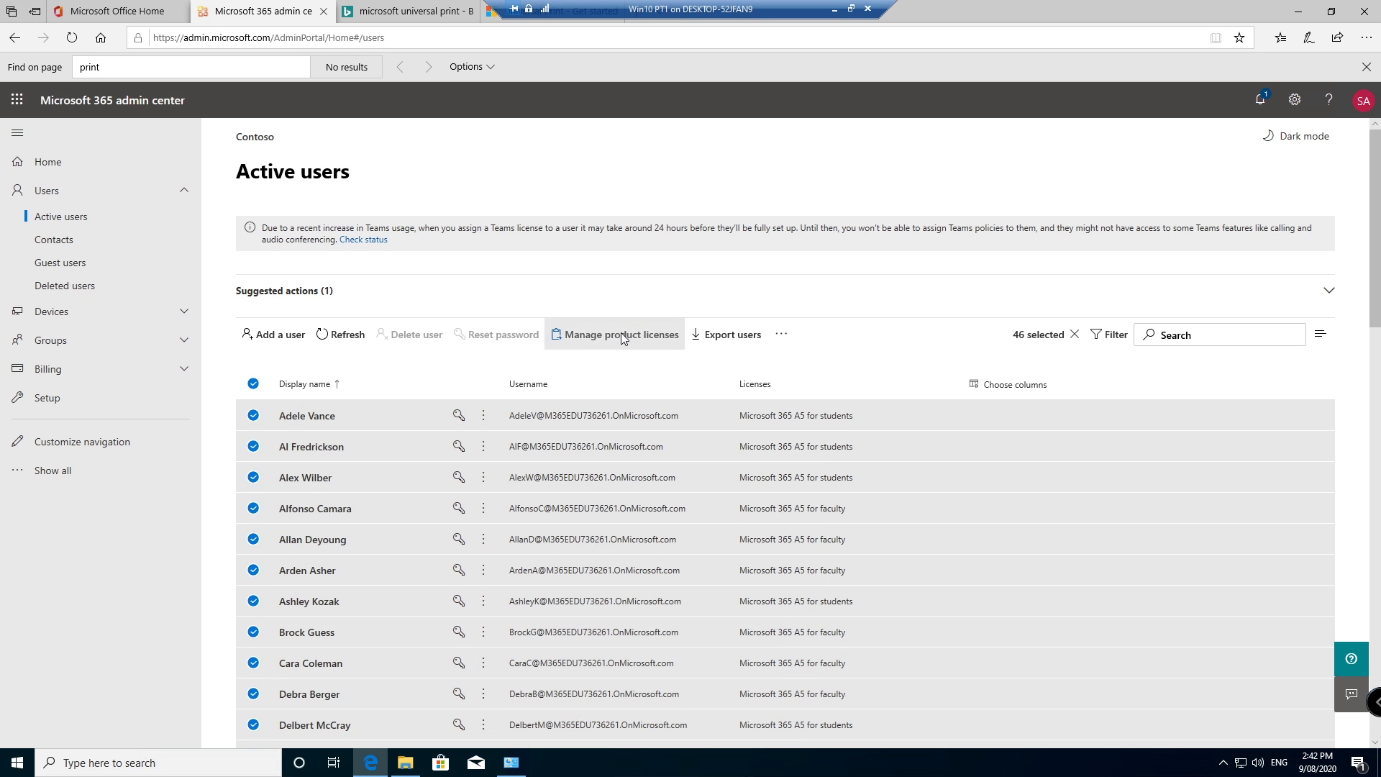
left_click(620, 332)
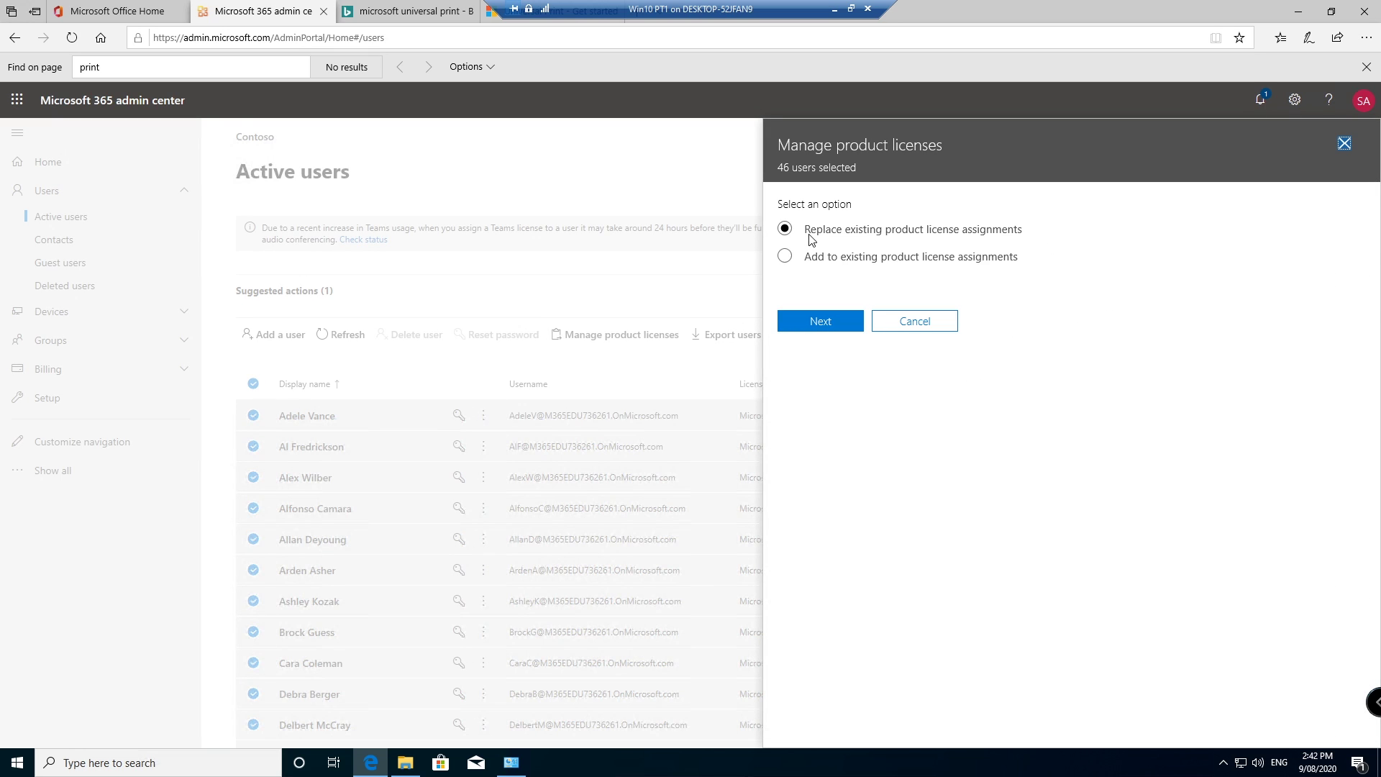
left_click(819, 259)
left_click(818, 320)
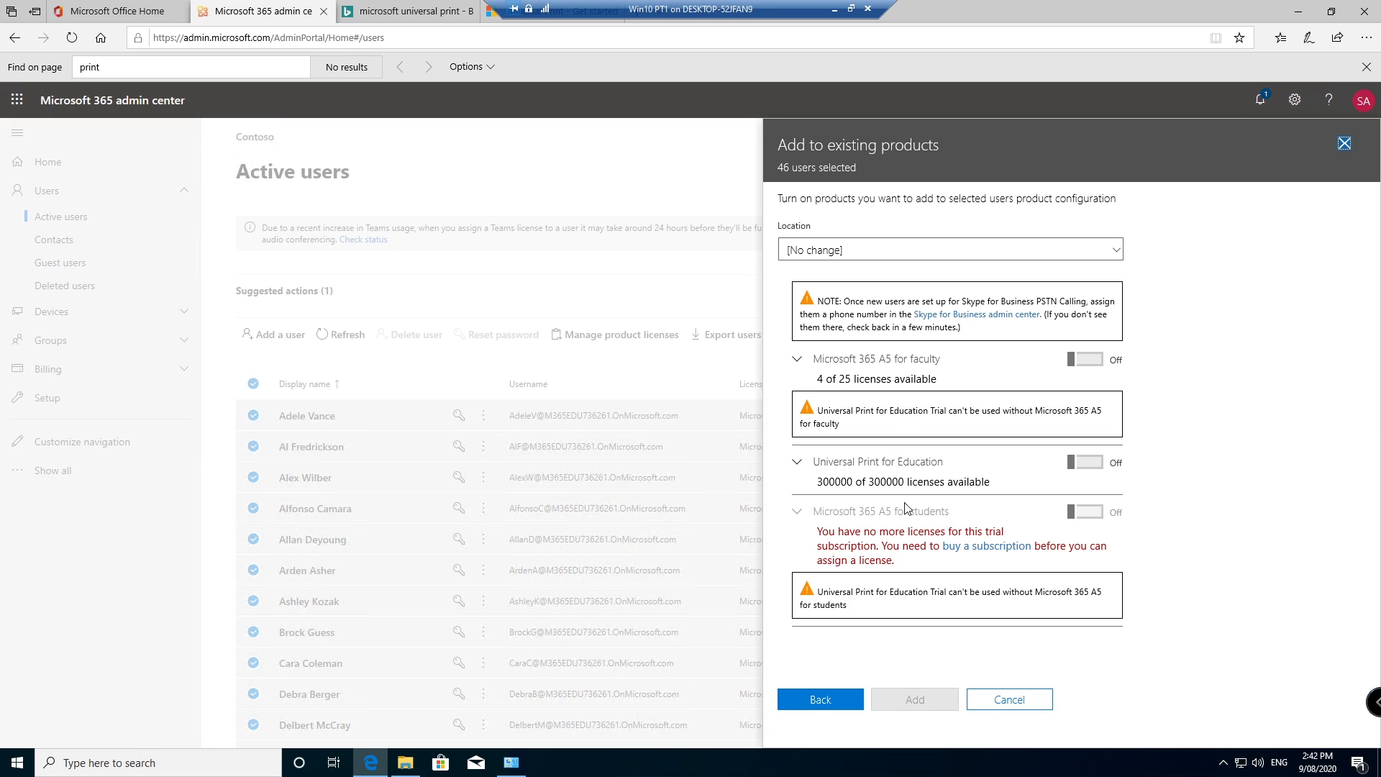
left_click(1073, 464)
scroll(1071, 478, "down", 1)
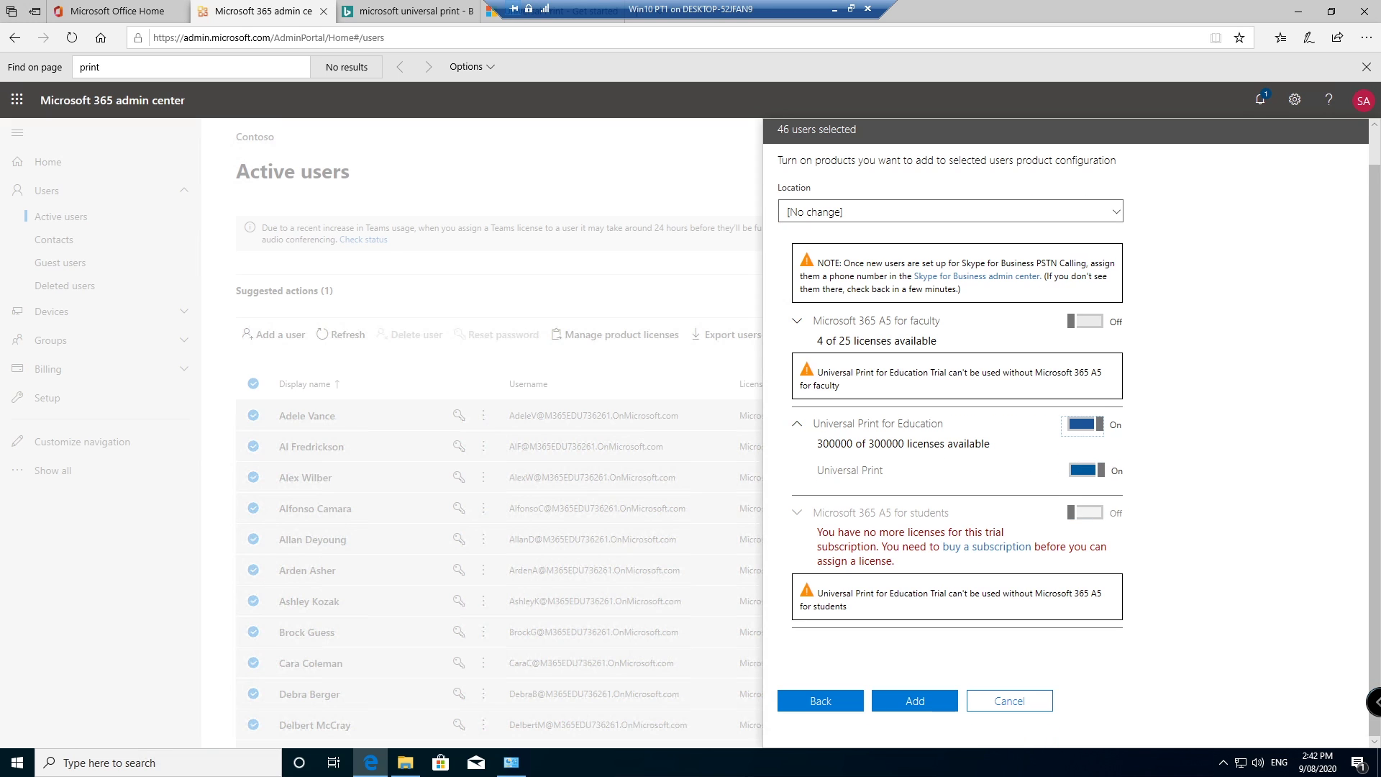
left_click(915, 701)
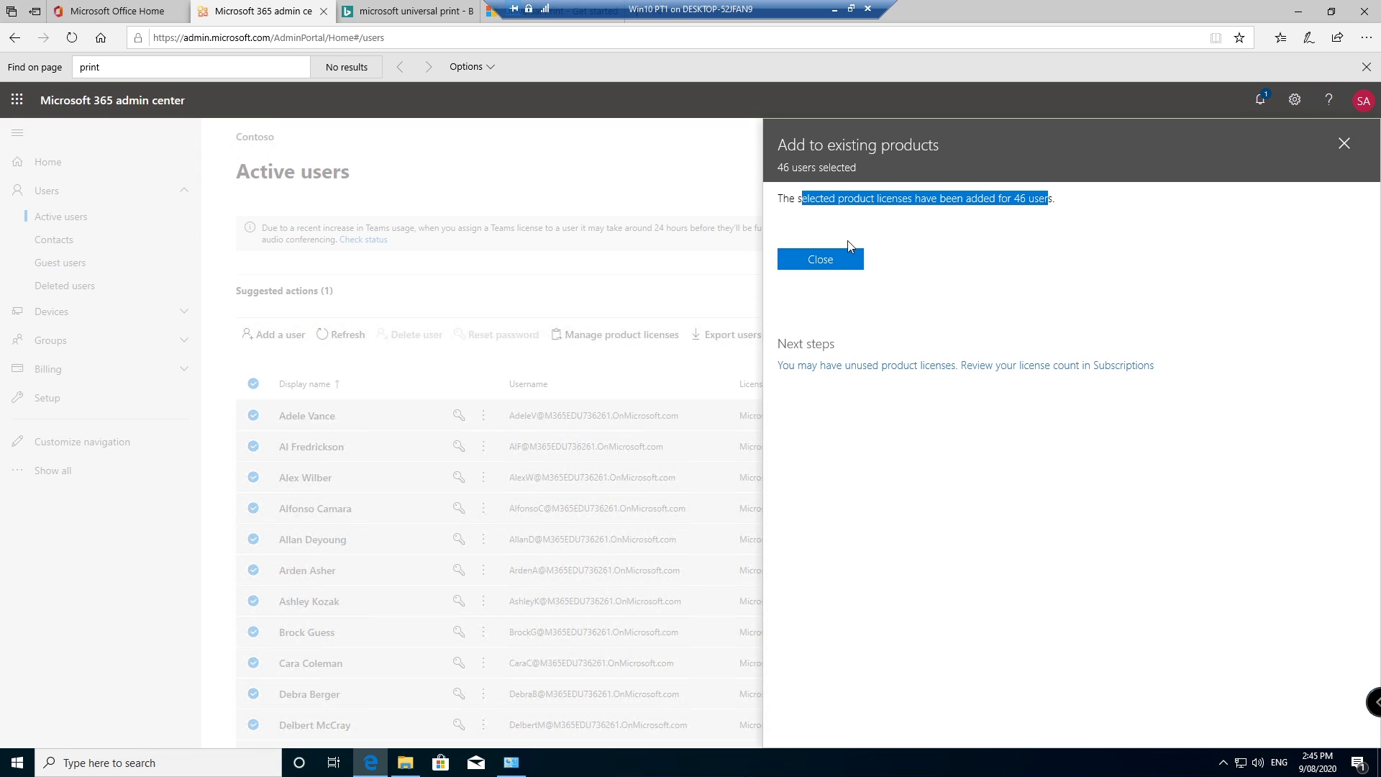
left_click(843, 259)
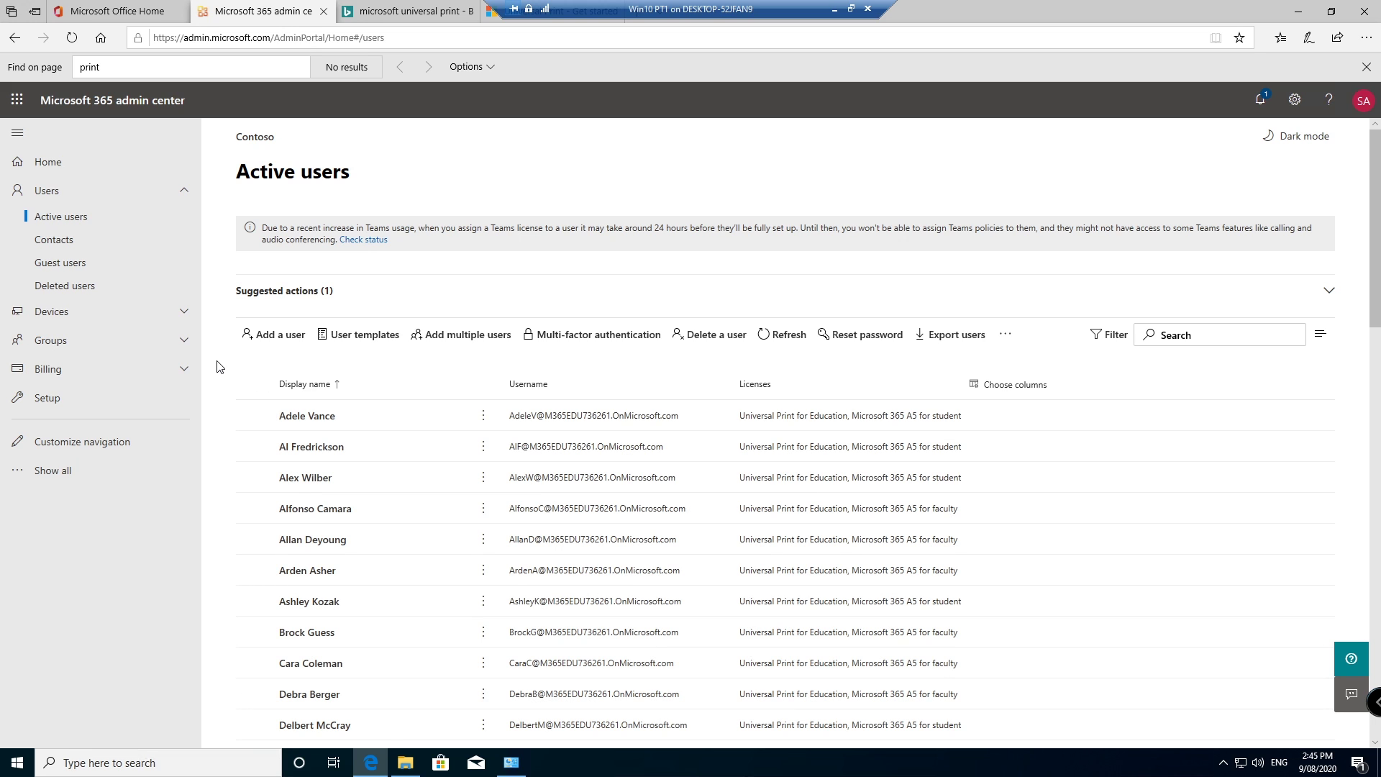
Step: Start a new user 'tempadmin' with username 'temp' and a manual password, no forced change
left_click(272, 337)
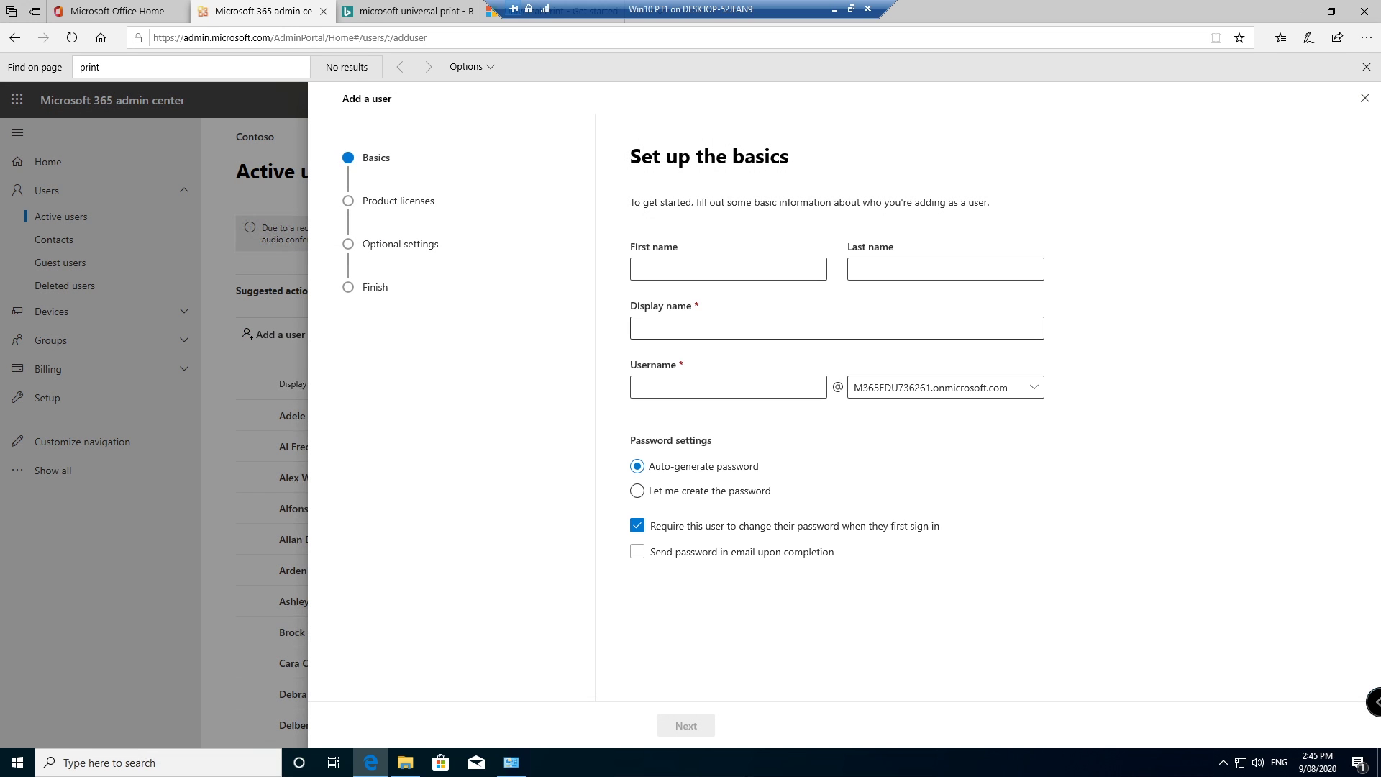
left_click(708, 266)
type("tempadmin")
key("Tab")
key("Tab")
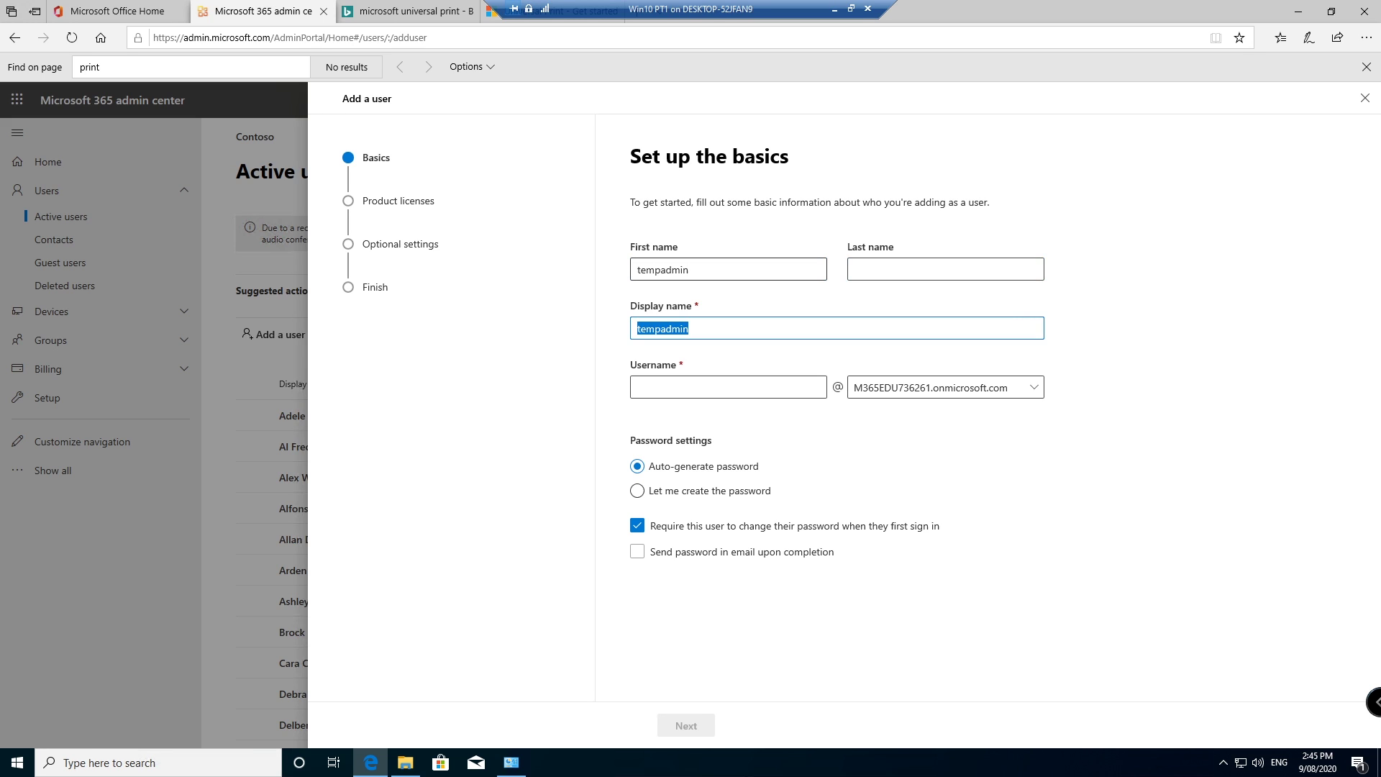
left_click(728, 387)
type("tempadmin")
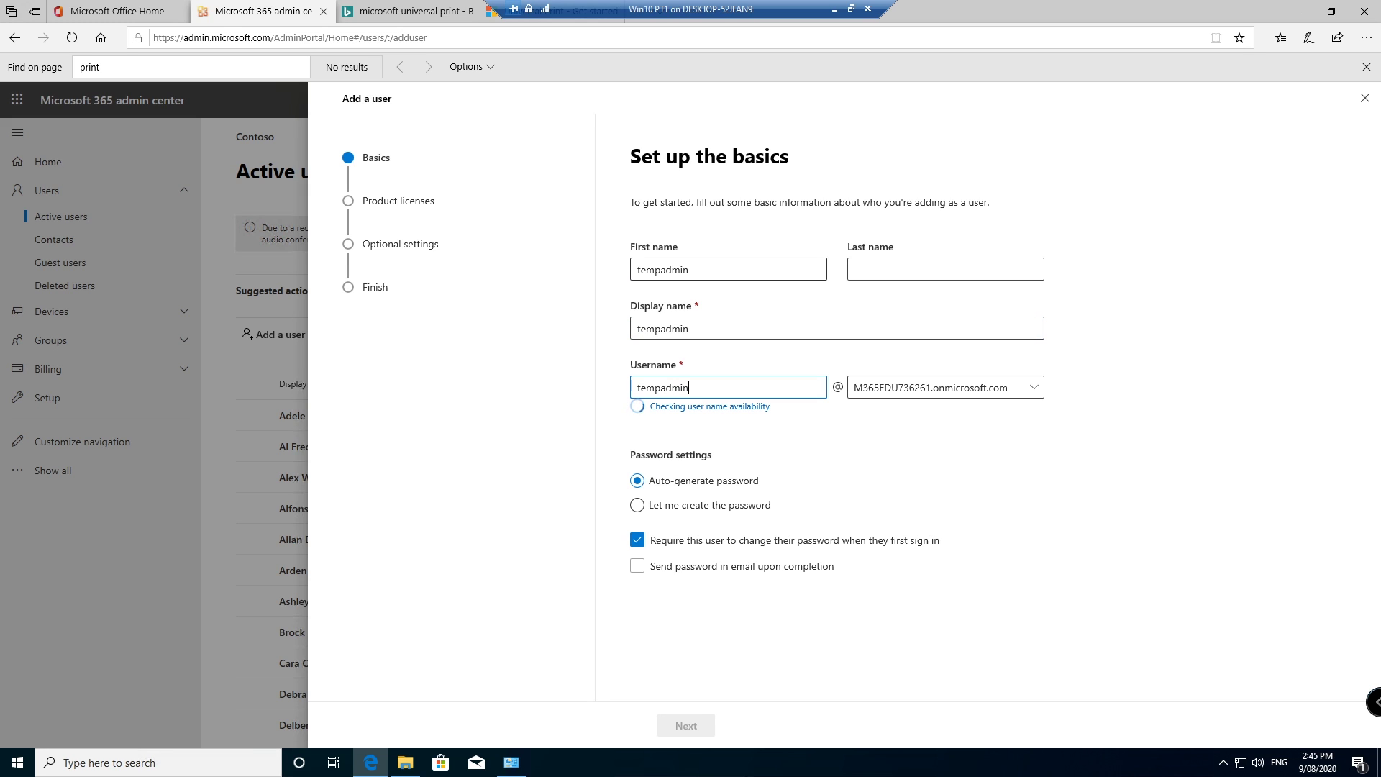
left_click(712, 492)
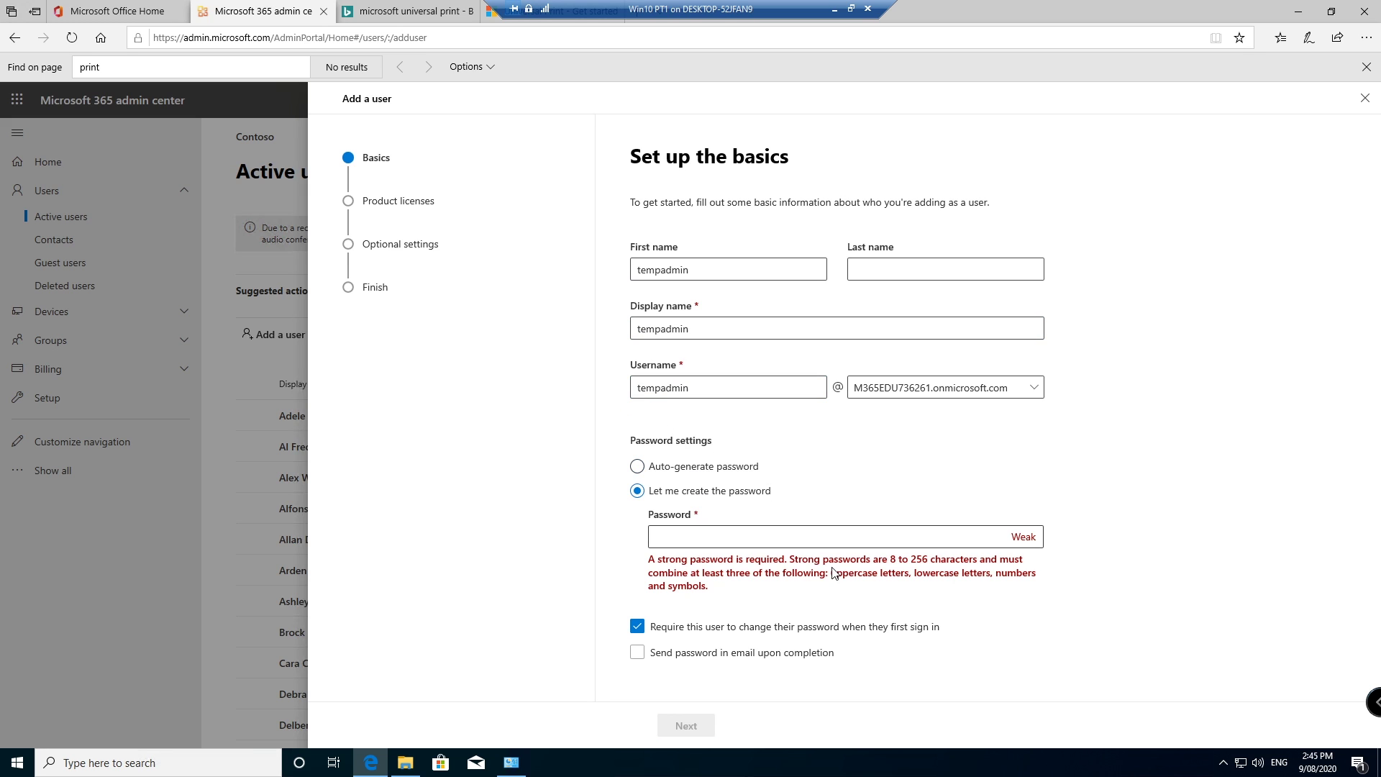
left_click(689, 635)
left_click(735, 538)
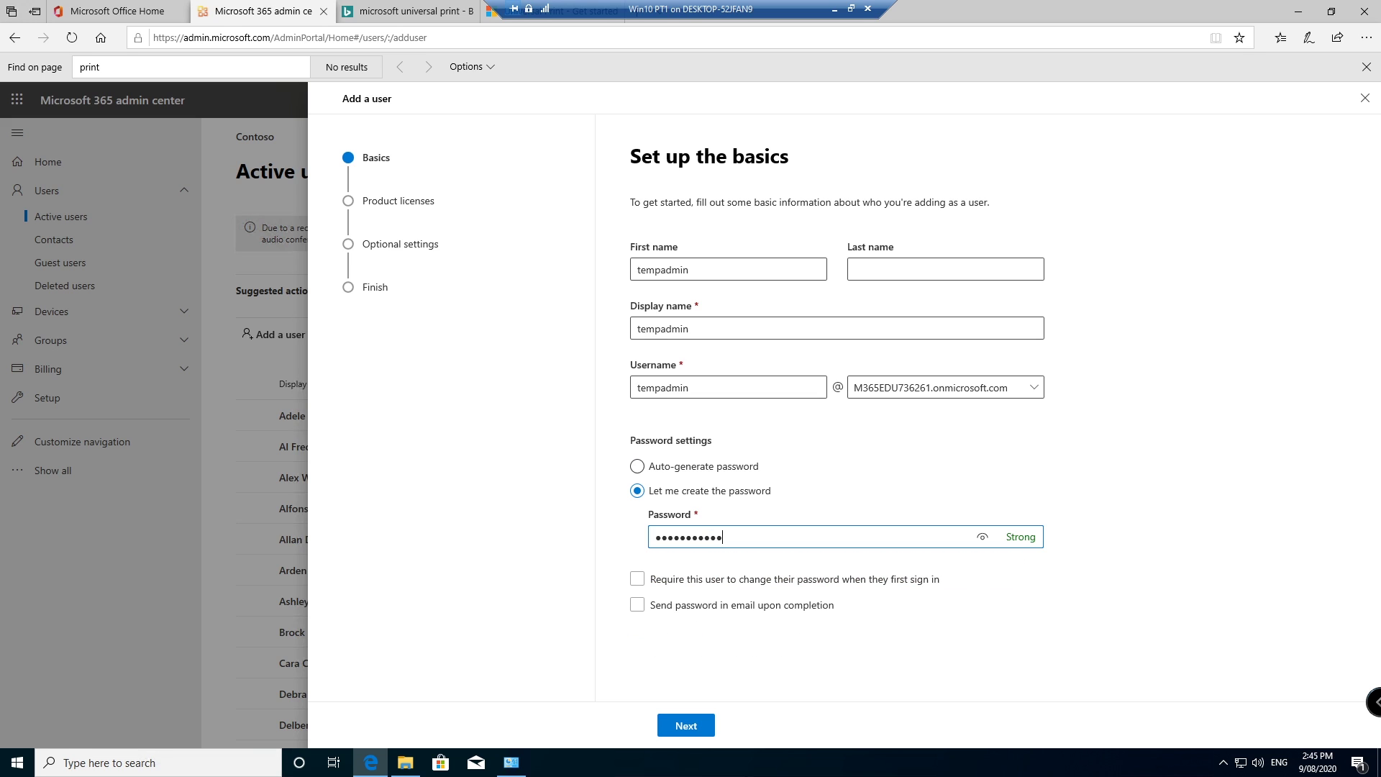
left_click(689, 726)
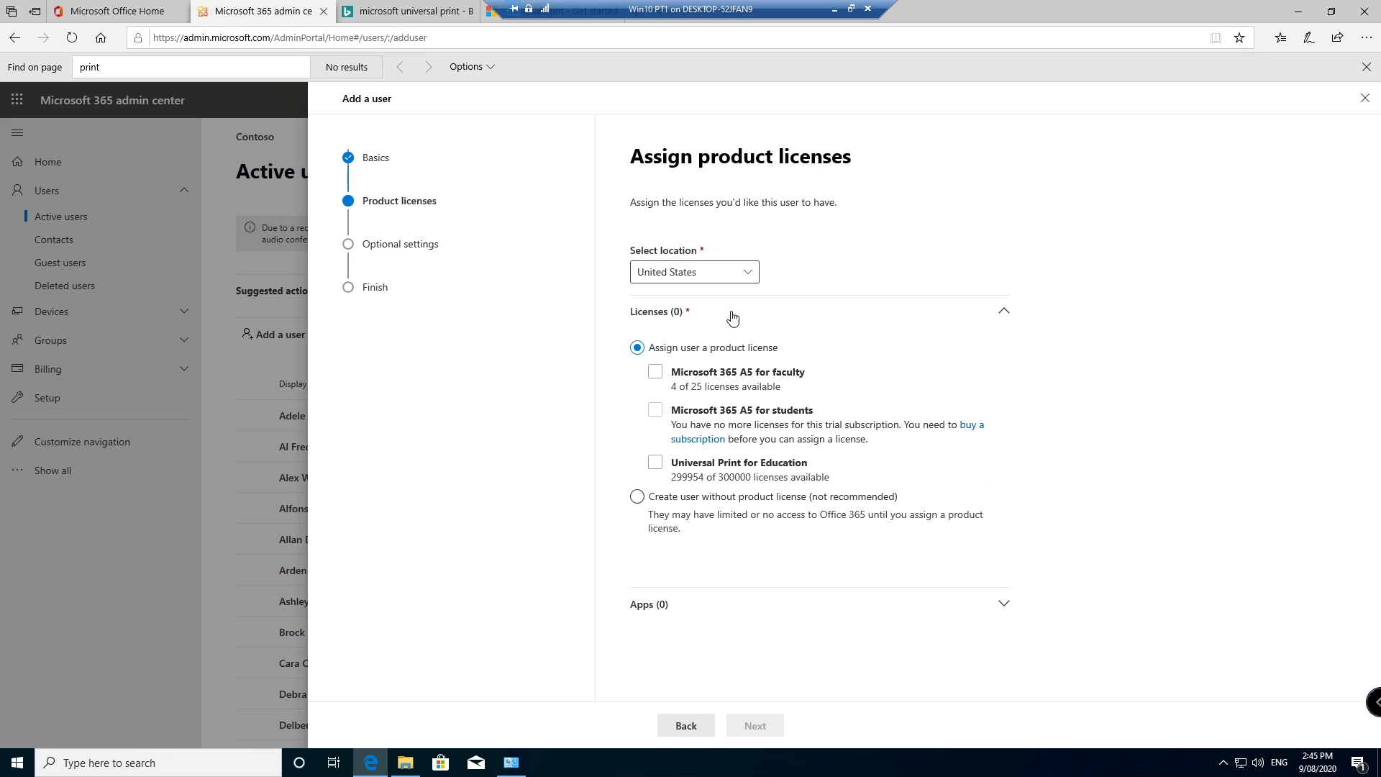
Step: Assign the new user Microsoft 365 A5 for faculty and Universal Print for Education licences
left_click(658, 372)
left_click(655, 513)
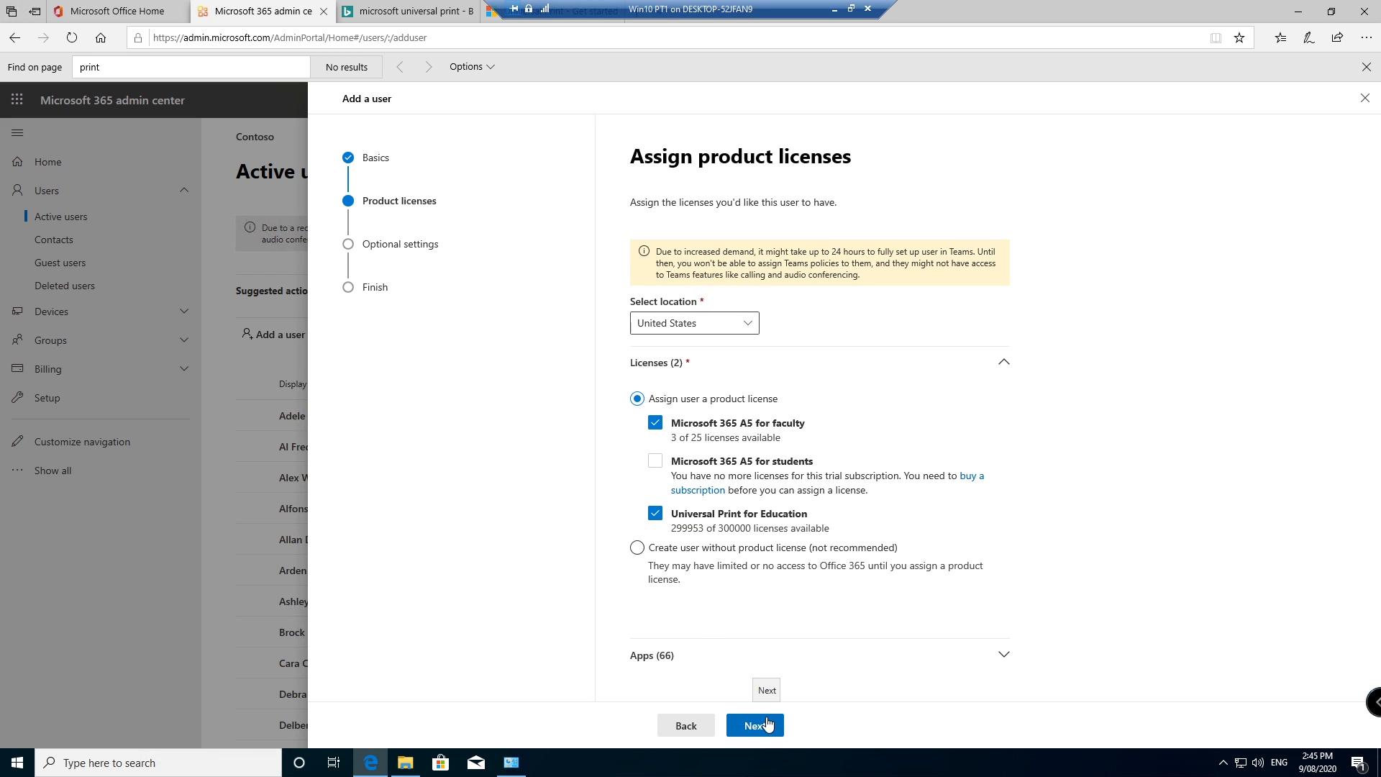
left_click(767, 724)
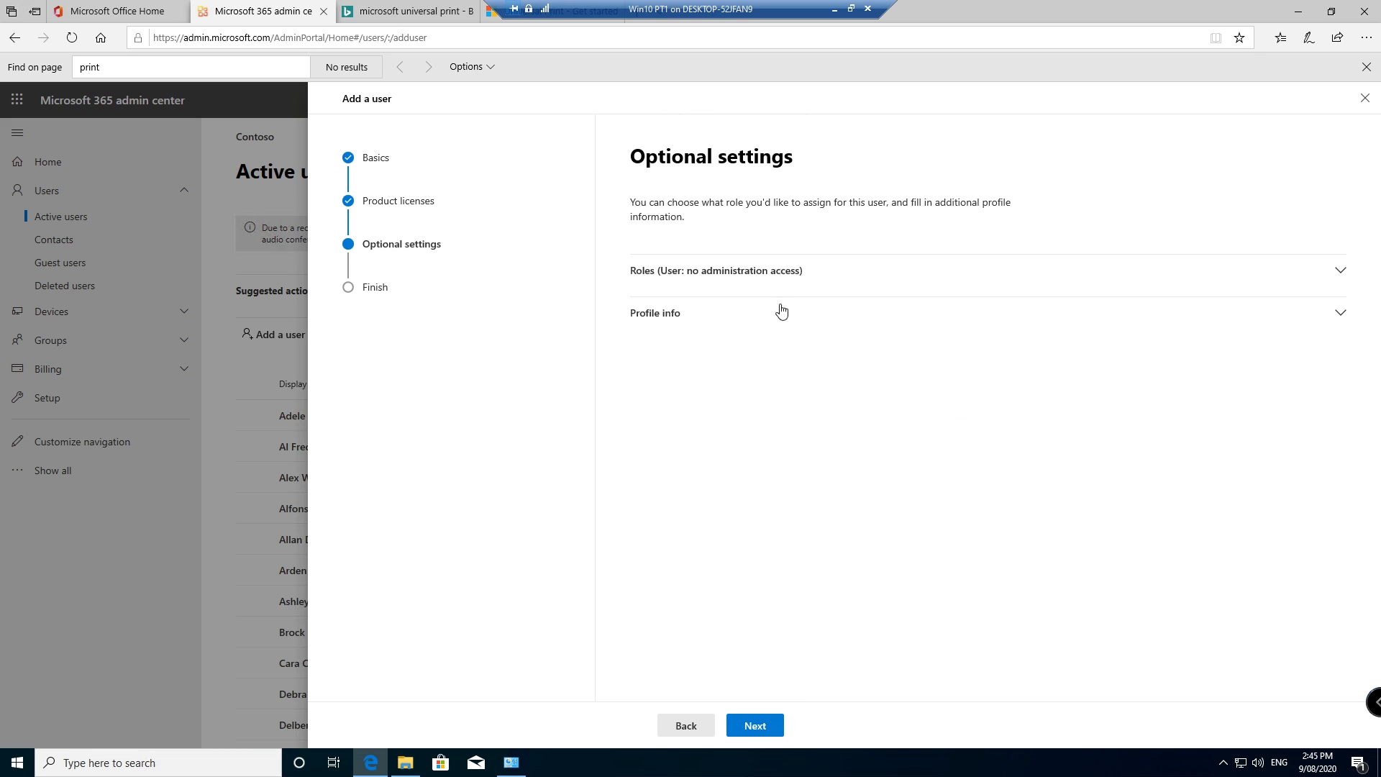
Step: Grant Global admin, Printer tech and Printer admin roles, then finish adding the user
left_click(733, 271)
left_click(695, 402)
scroll(849, 436, "down", 2)
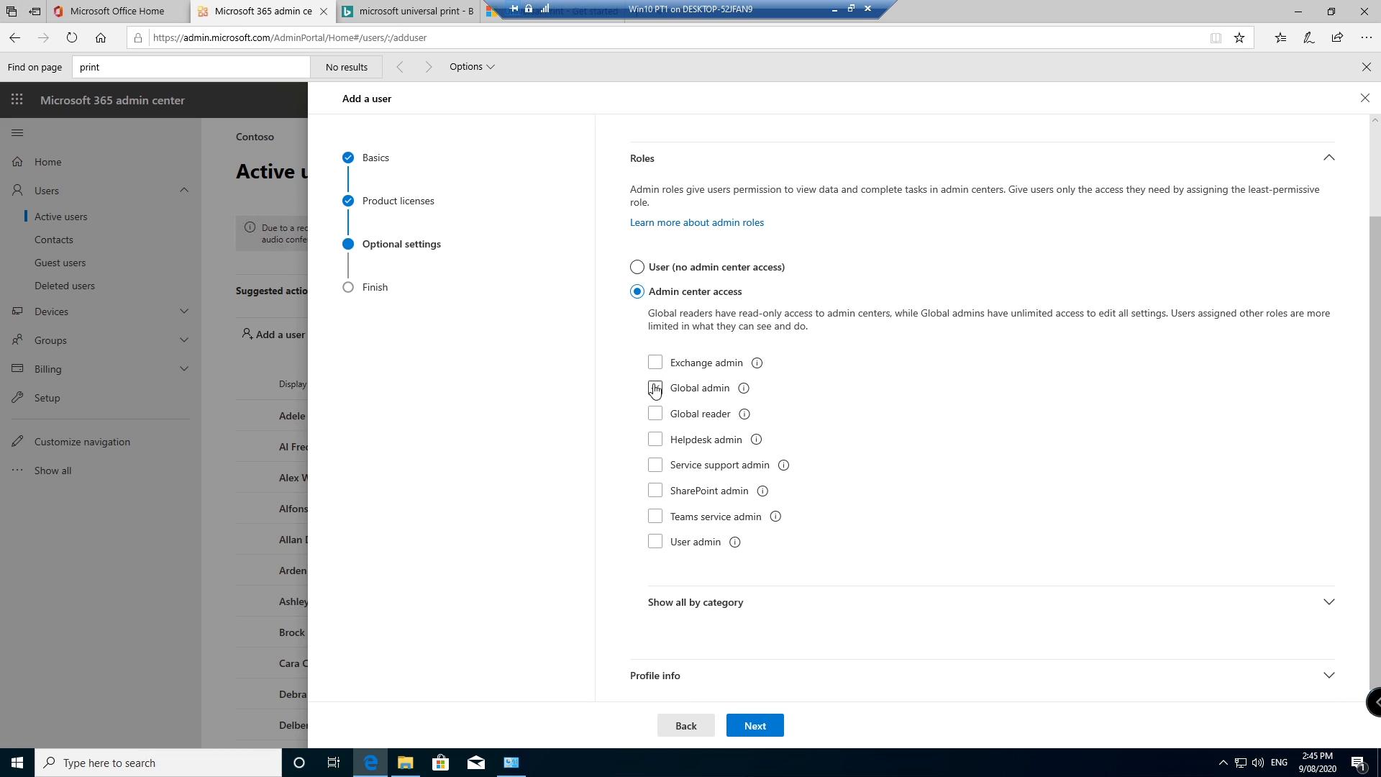
left_click(655, 388)
left_click(865, 599)
scroll(866, 597, "down", 8)
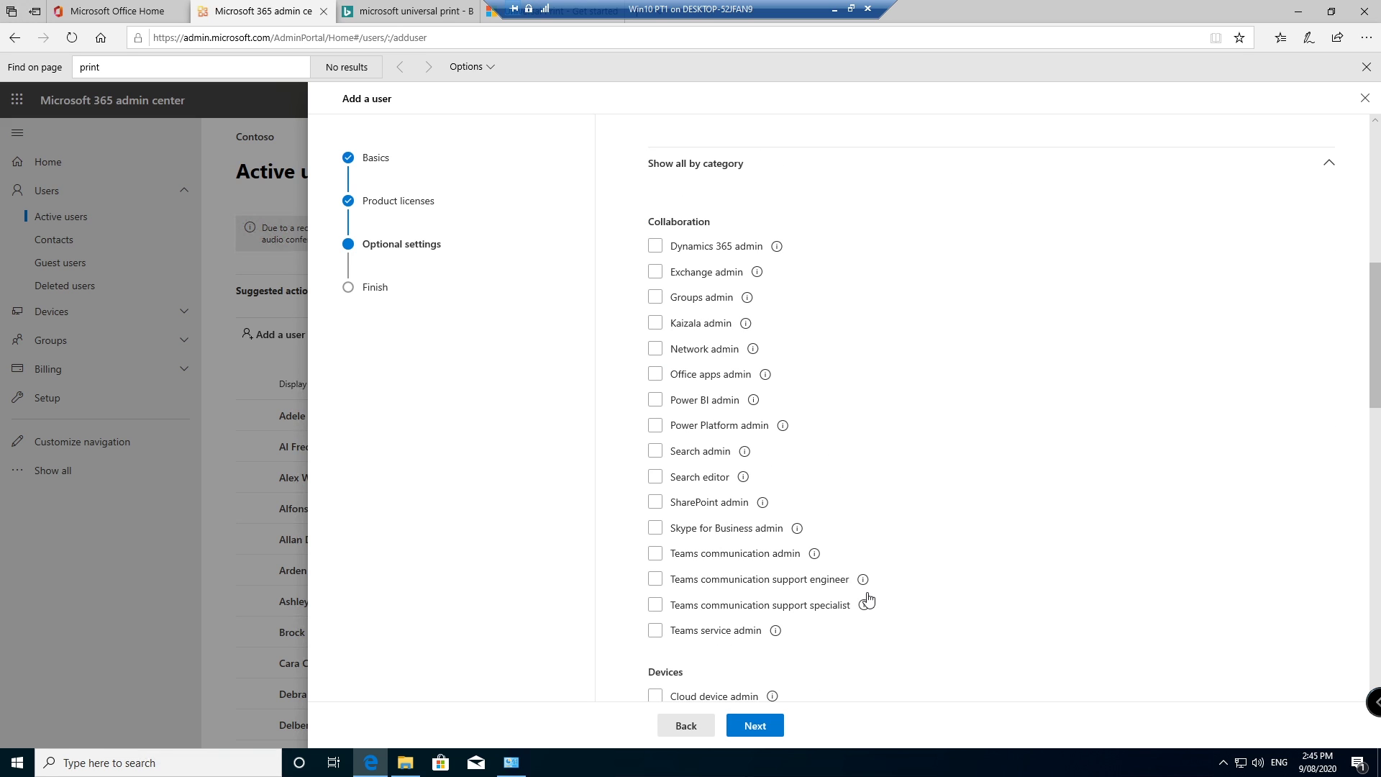
scroll(869, 597, "down", 5)
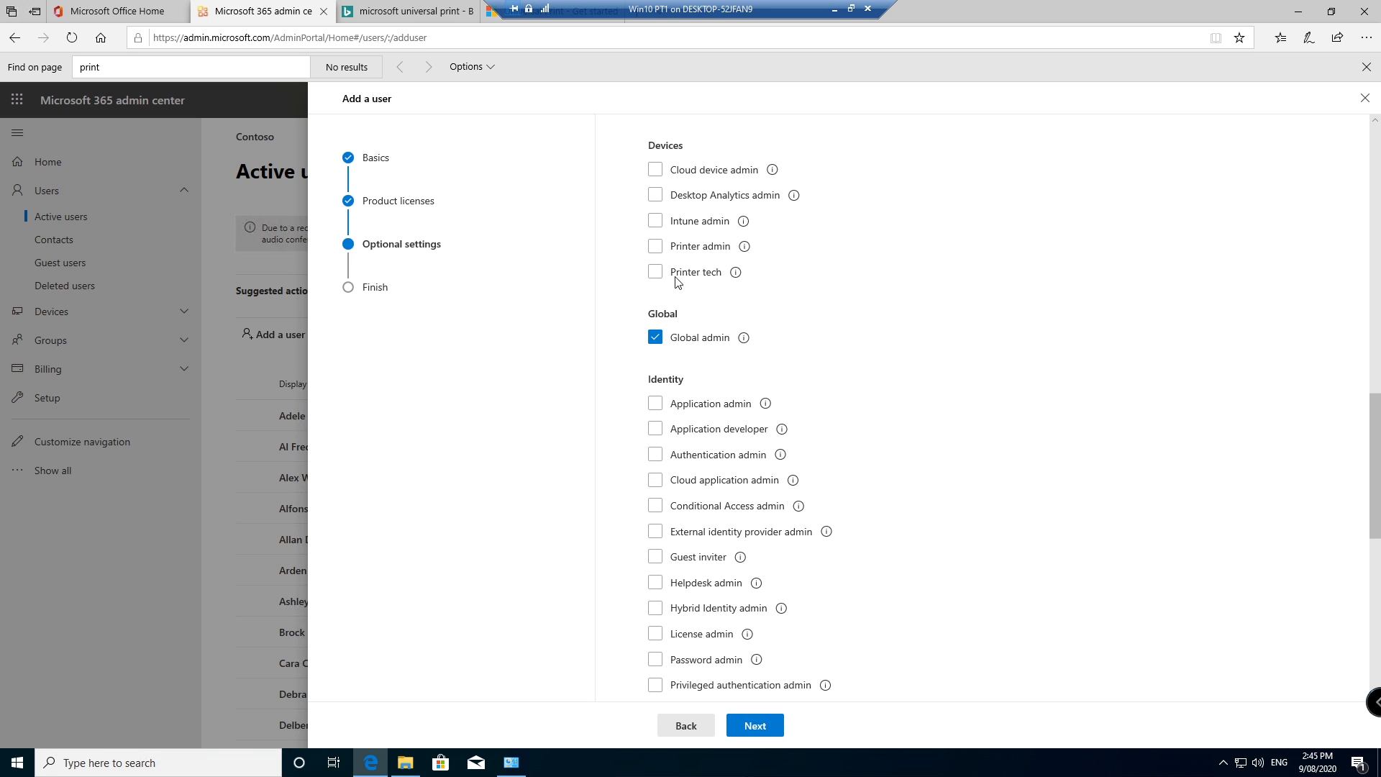
left_click(653, 271)
left_click(655, 246)
left_click(759, 737)
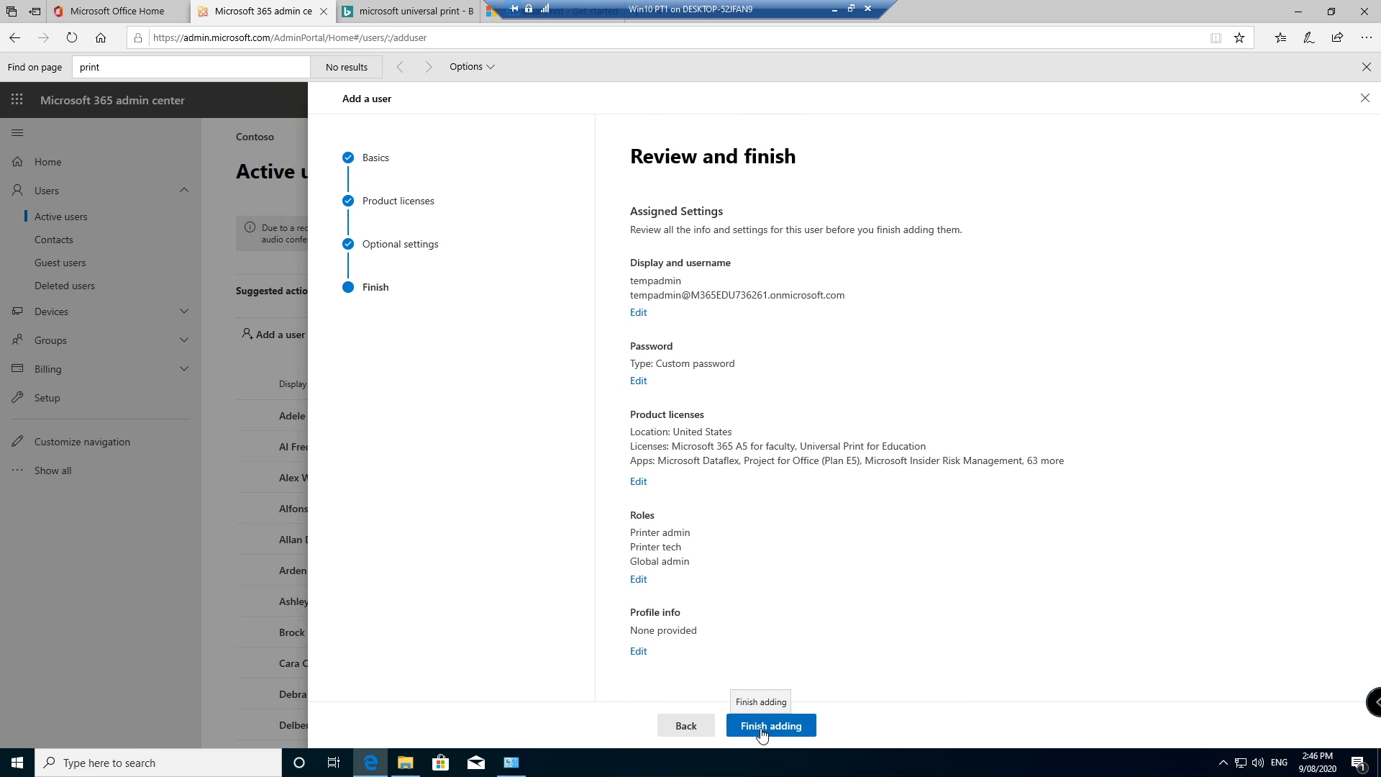
left_click(760, 734)
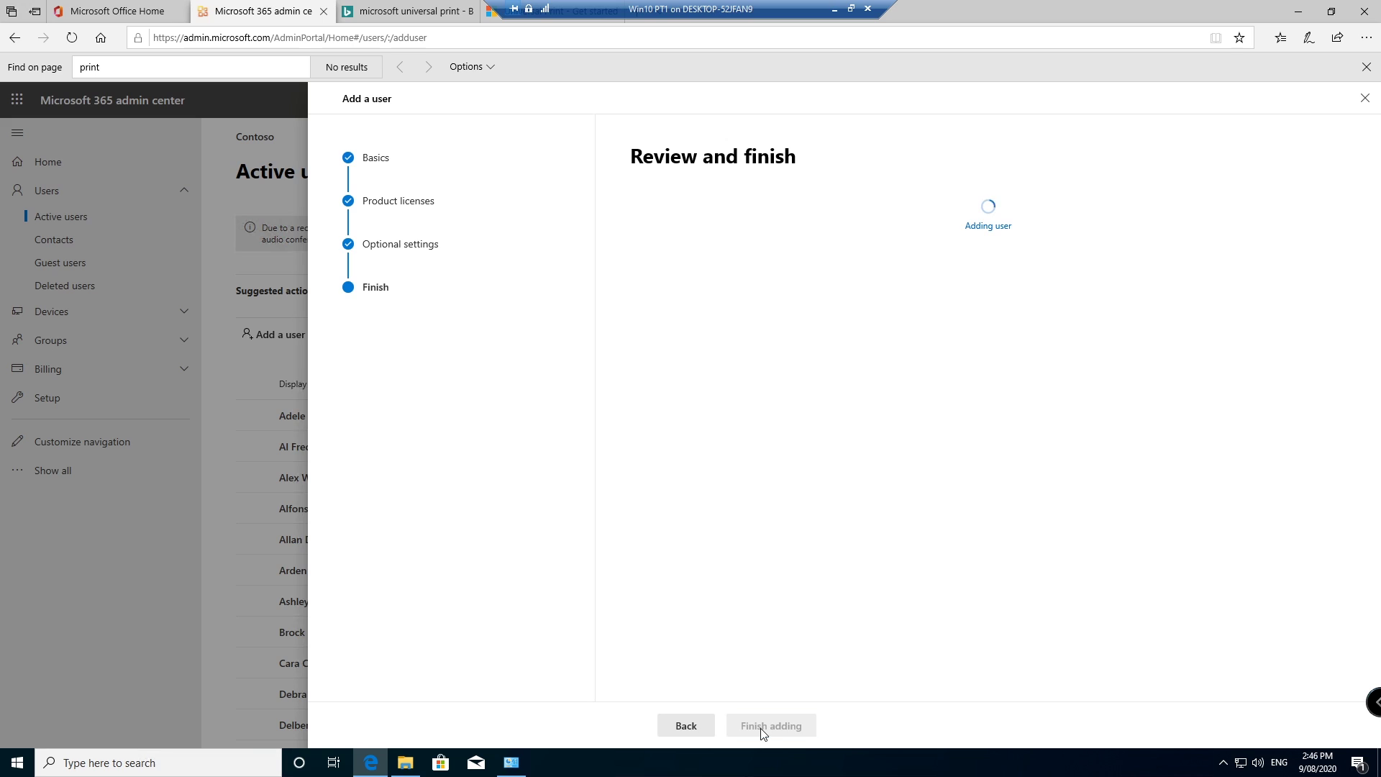
Step: Open a new InPrivate Edge window at portal.azure.com
right_click(375, 770)
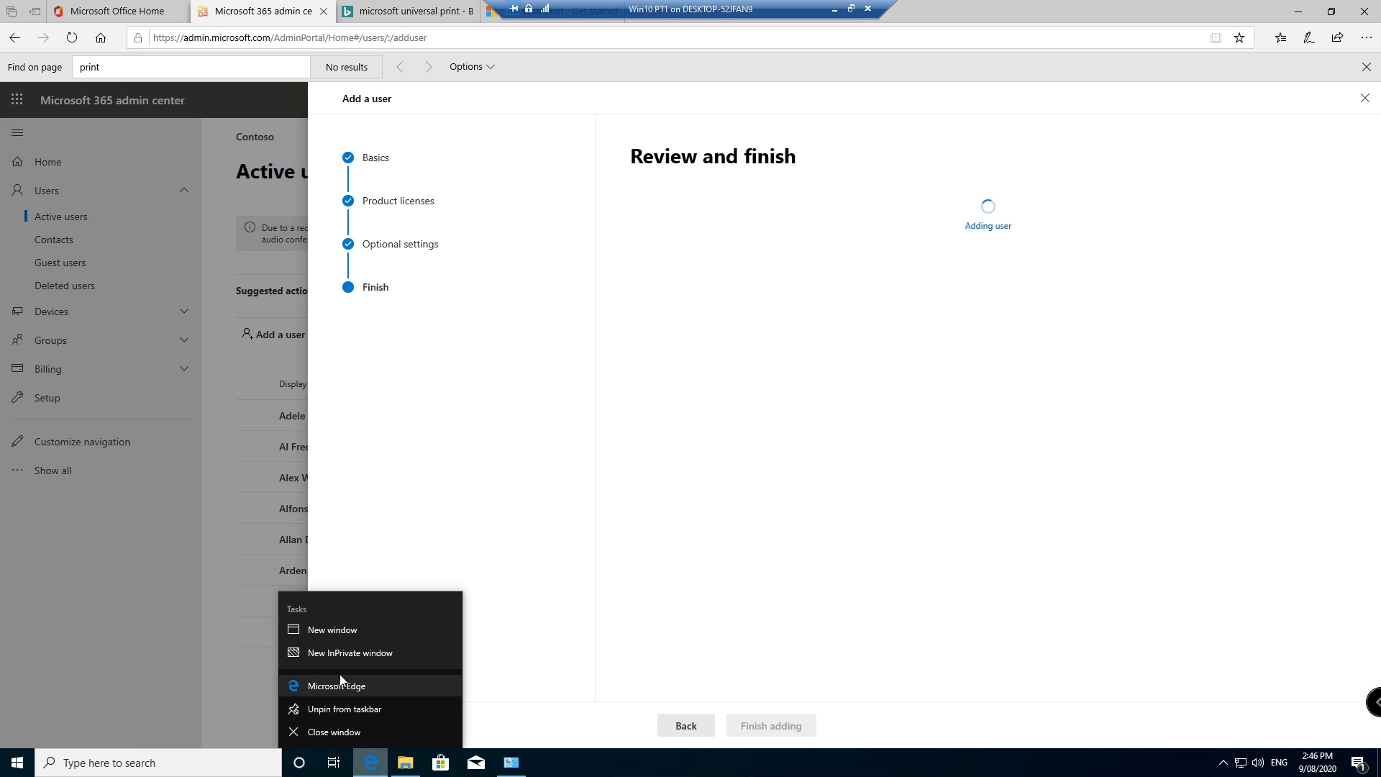
left_click(357, 655)
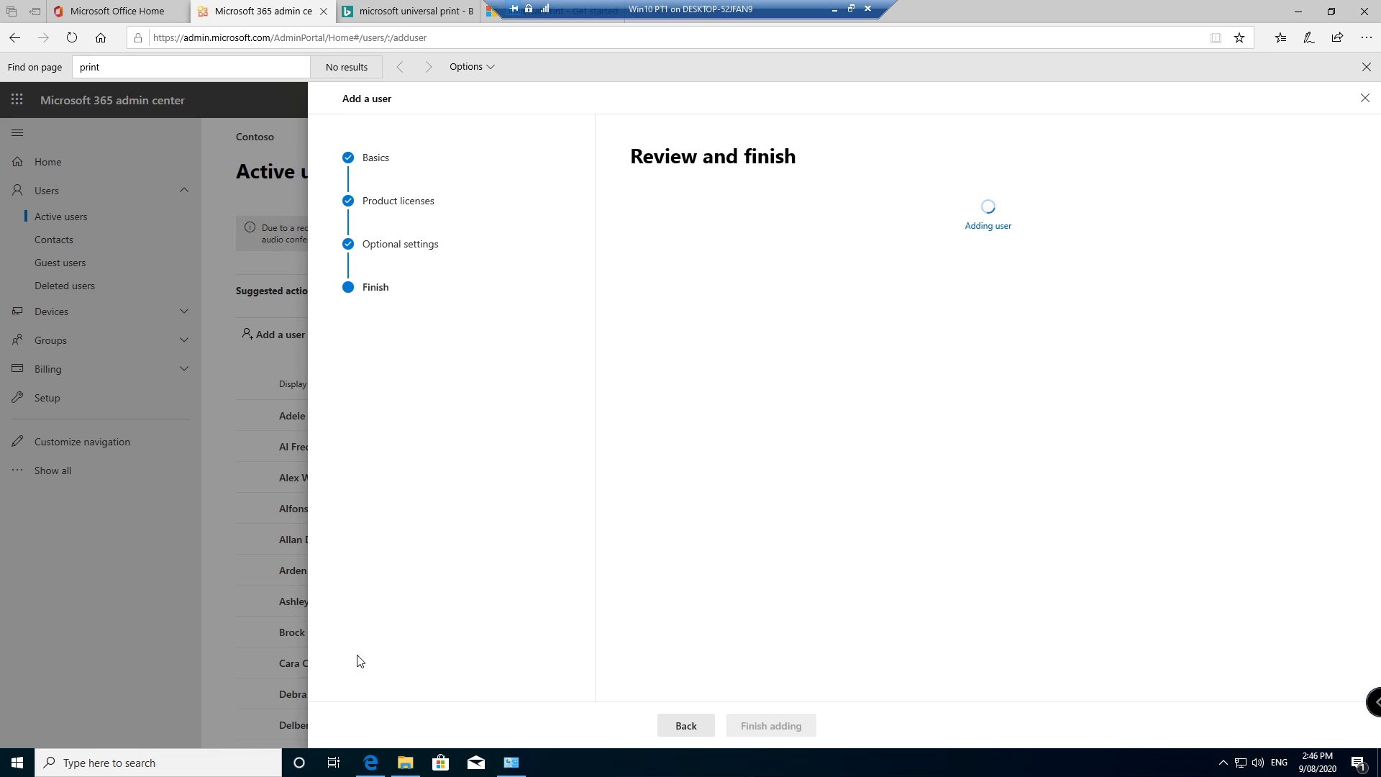
type("portal.a")
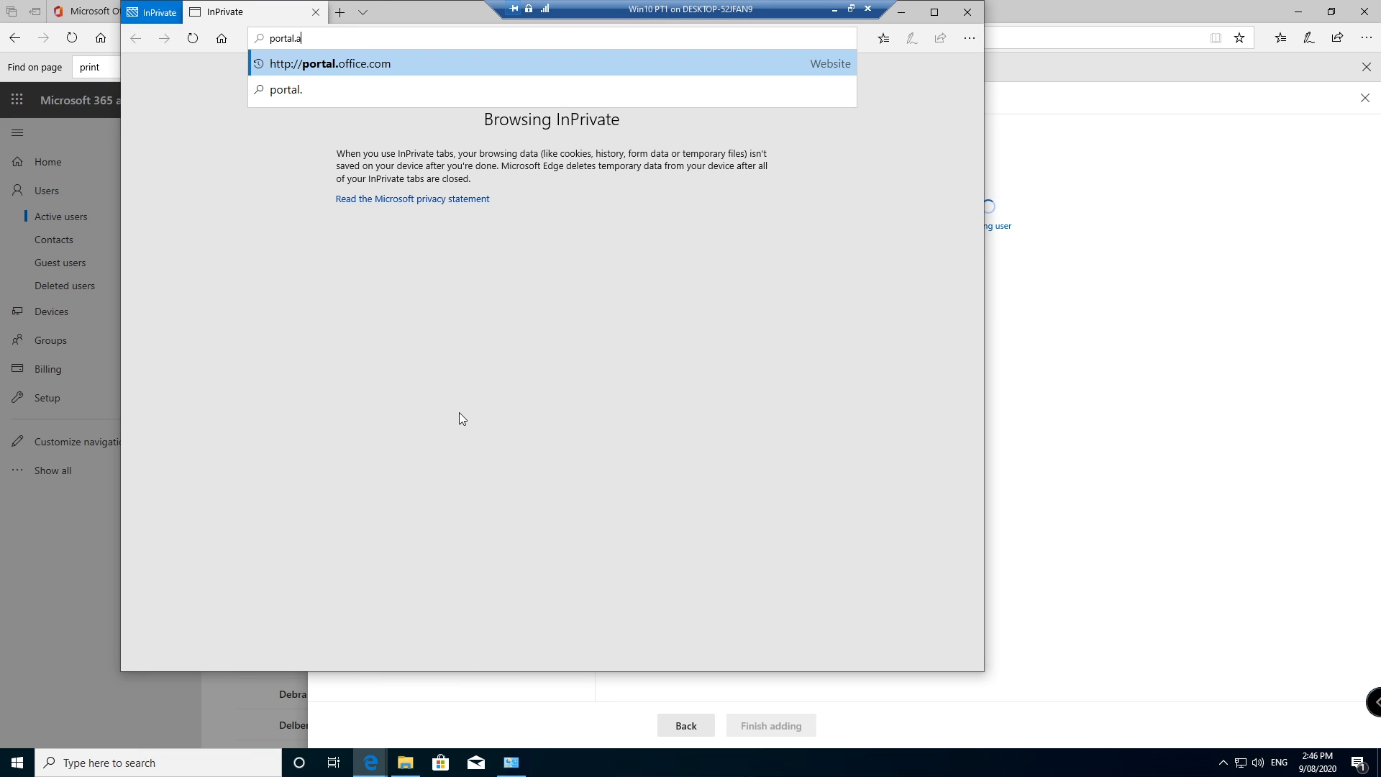
type("zure.com")
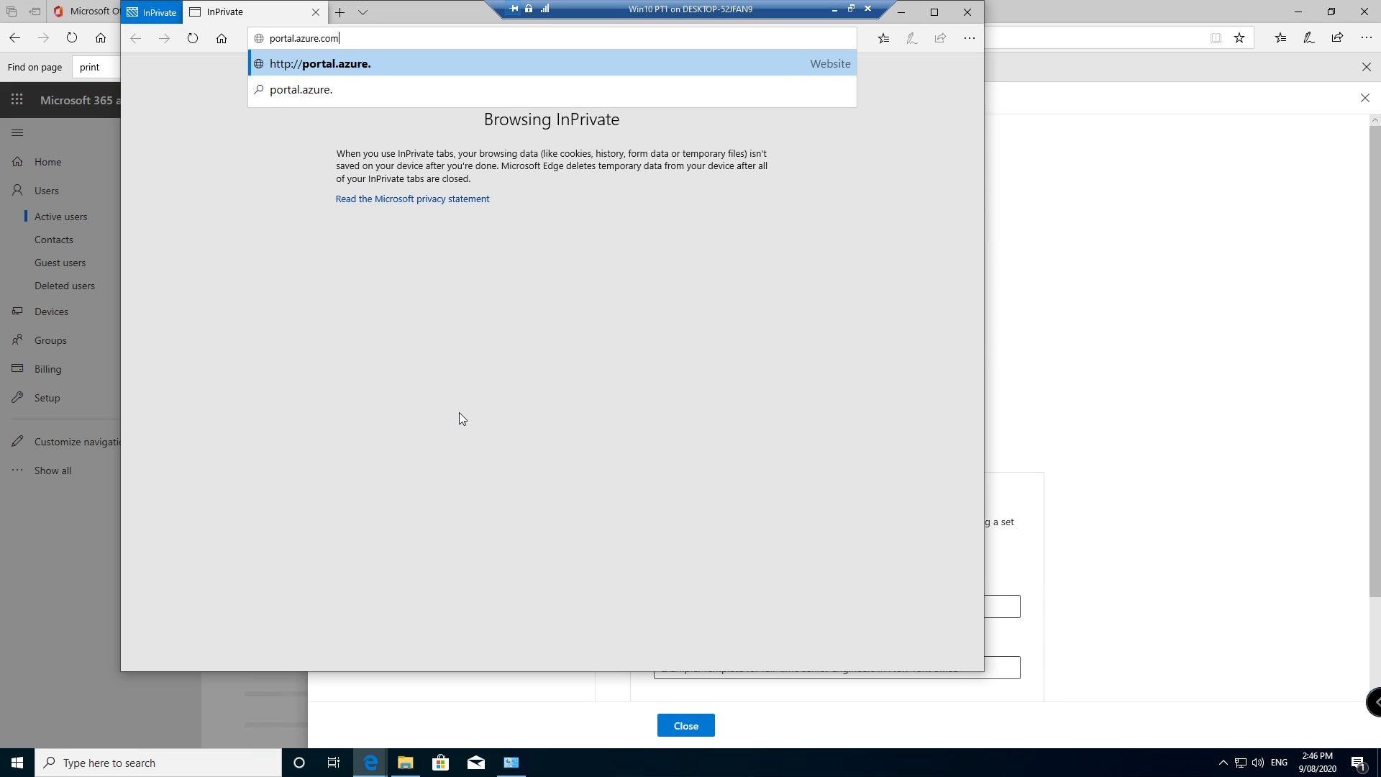
key("Return")
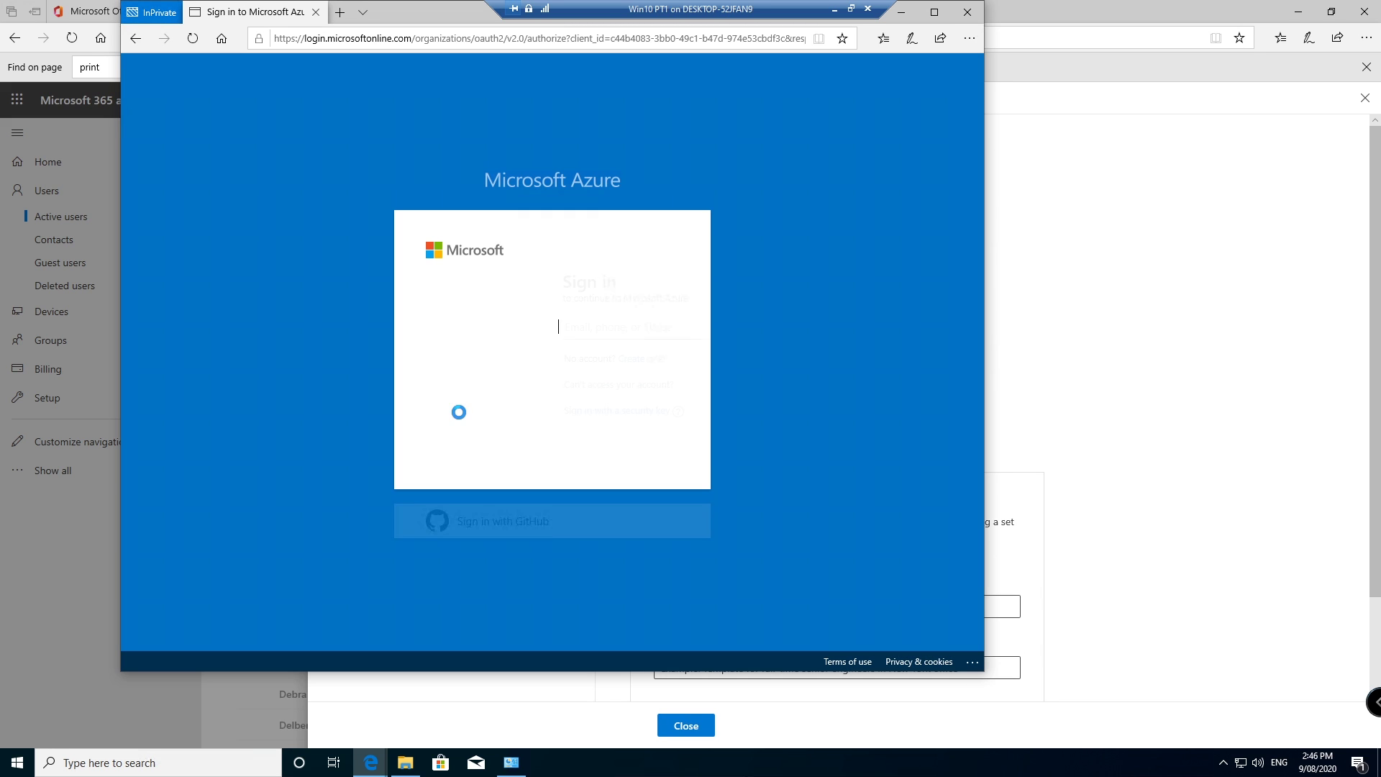
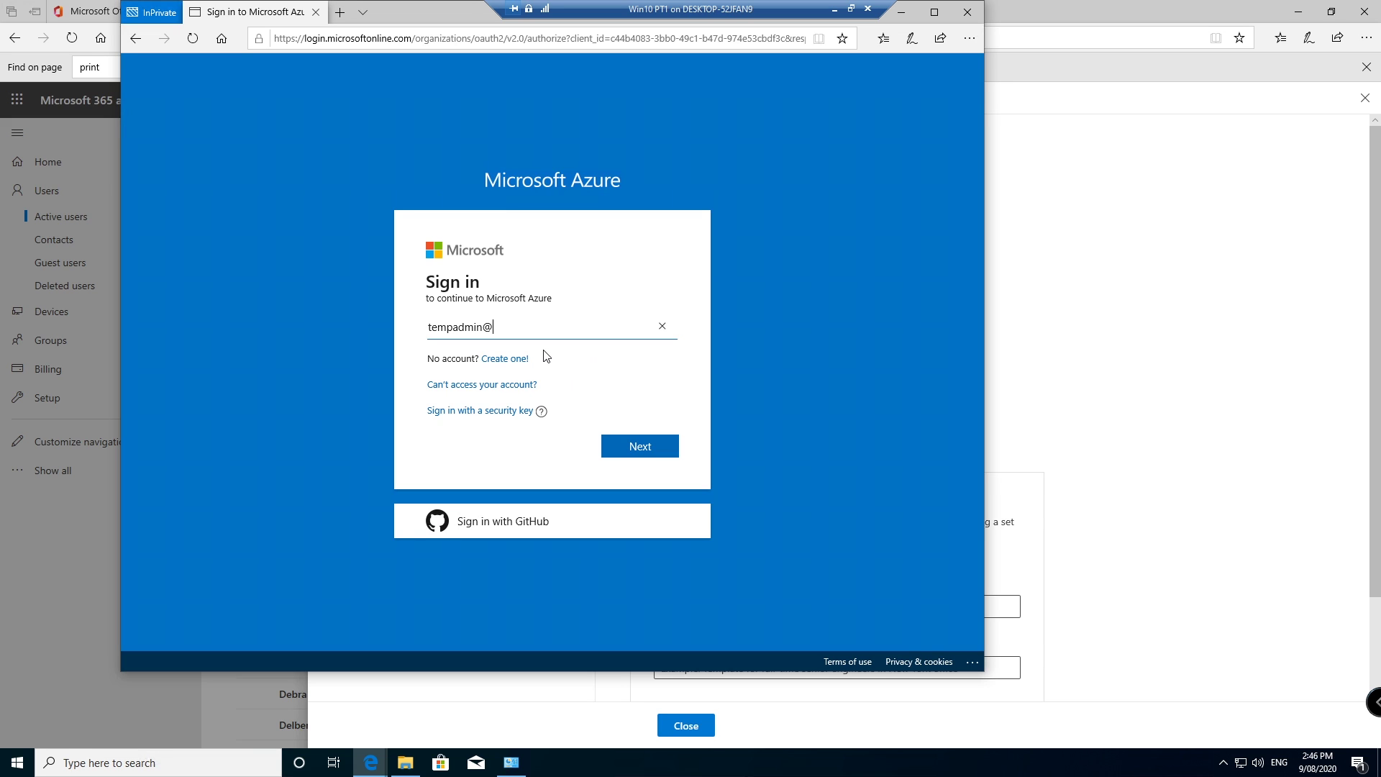
Step: Enter the new admin's sign-in name, completing it with the tenant domain copied from the user details
left_click(1231, 294)
left_click_drag(739, 285, 889, 286)
double_click(788, 288)
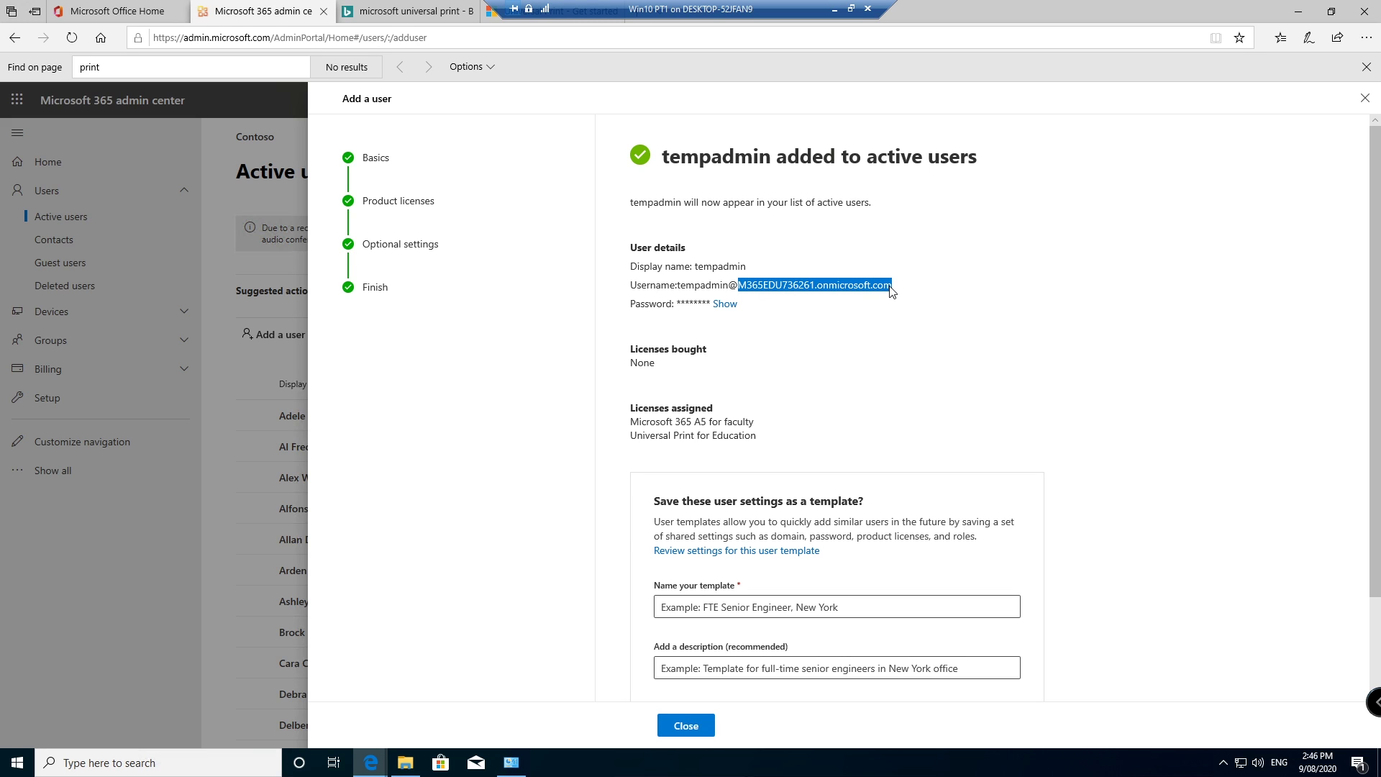
mouse_move(370, 762)
left_click(452, 712)
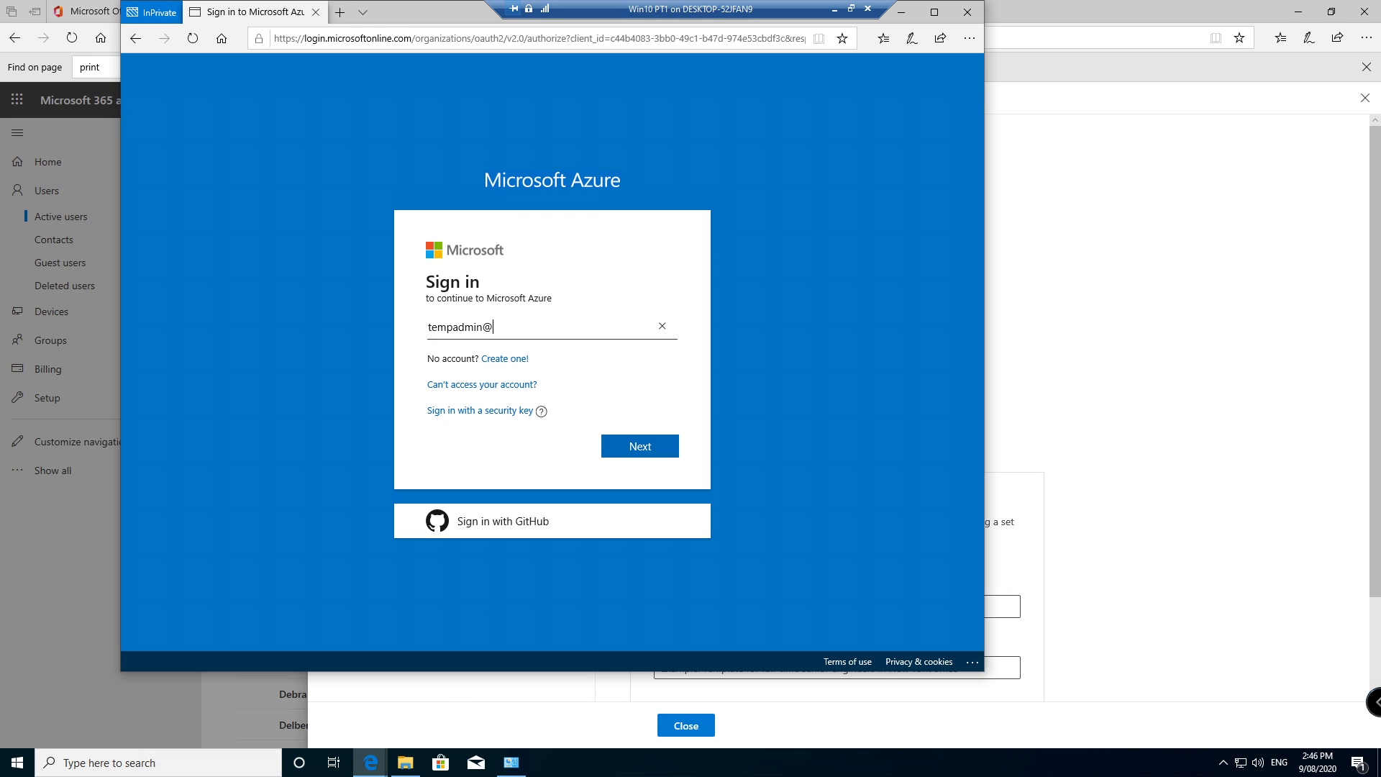
type("M365EDU736261.onmicrosoft.com")
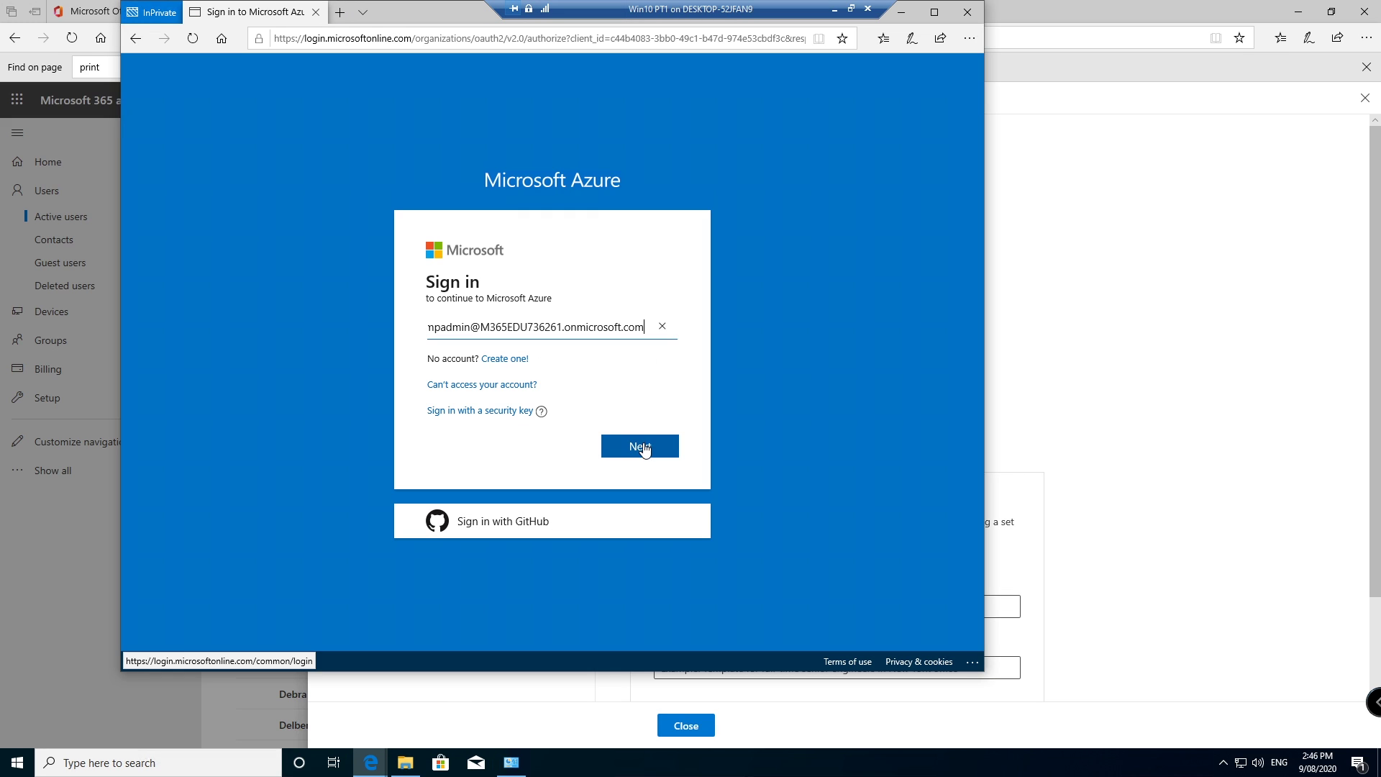
left_click(643, 447)
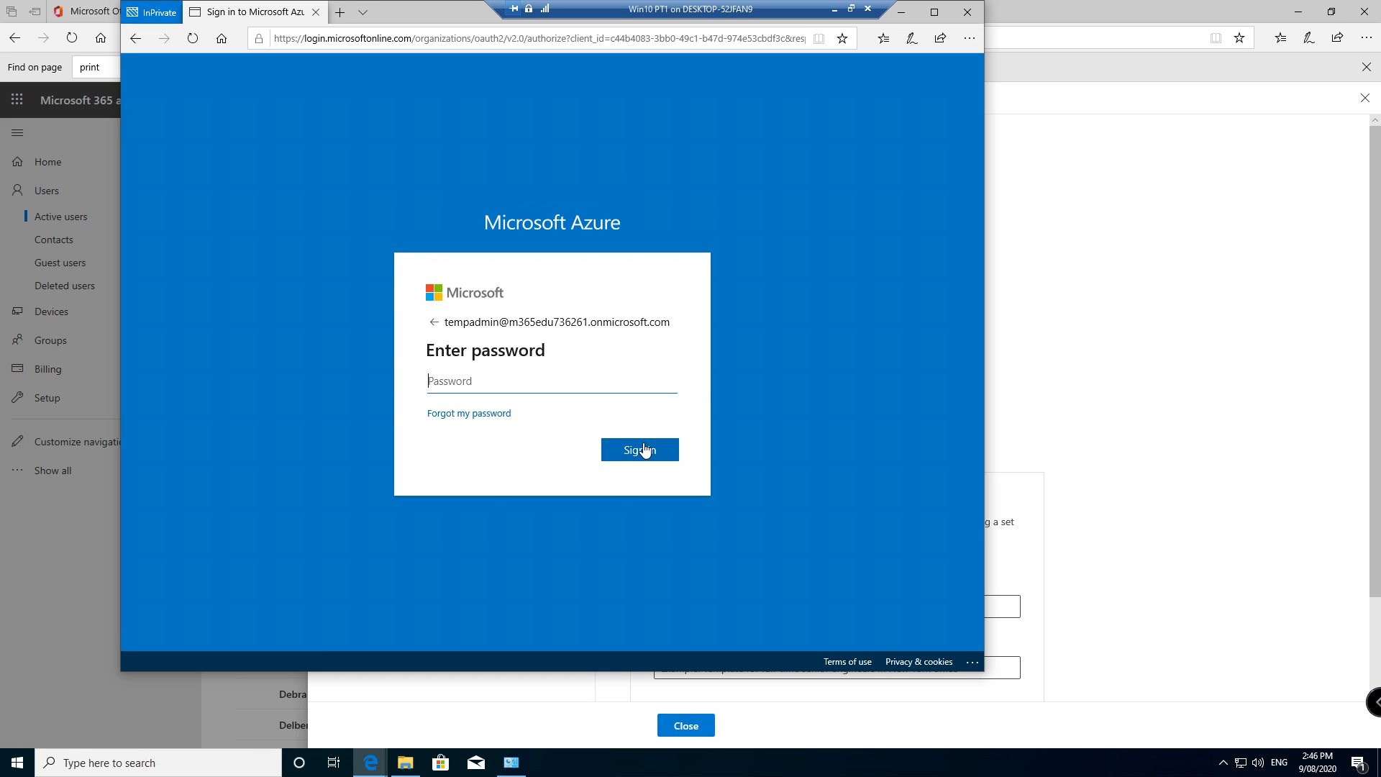
Step: Enter the account password, sign in and choose to stay signed in
type("••")
left_click(643, 449)
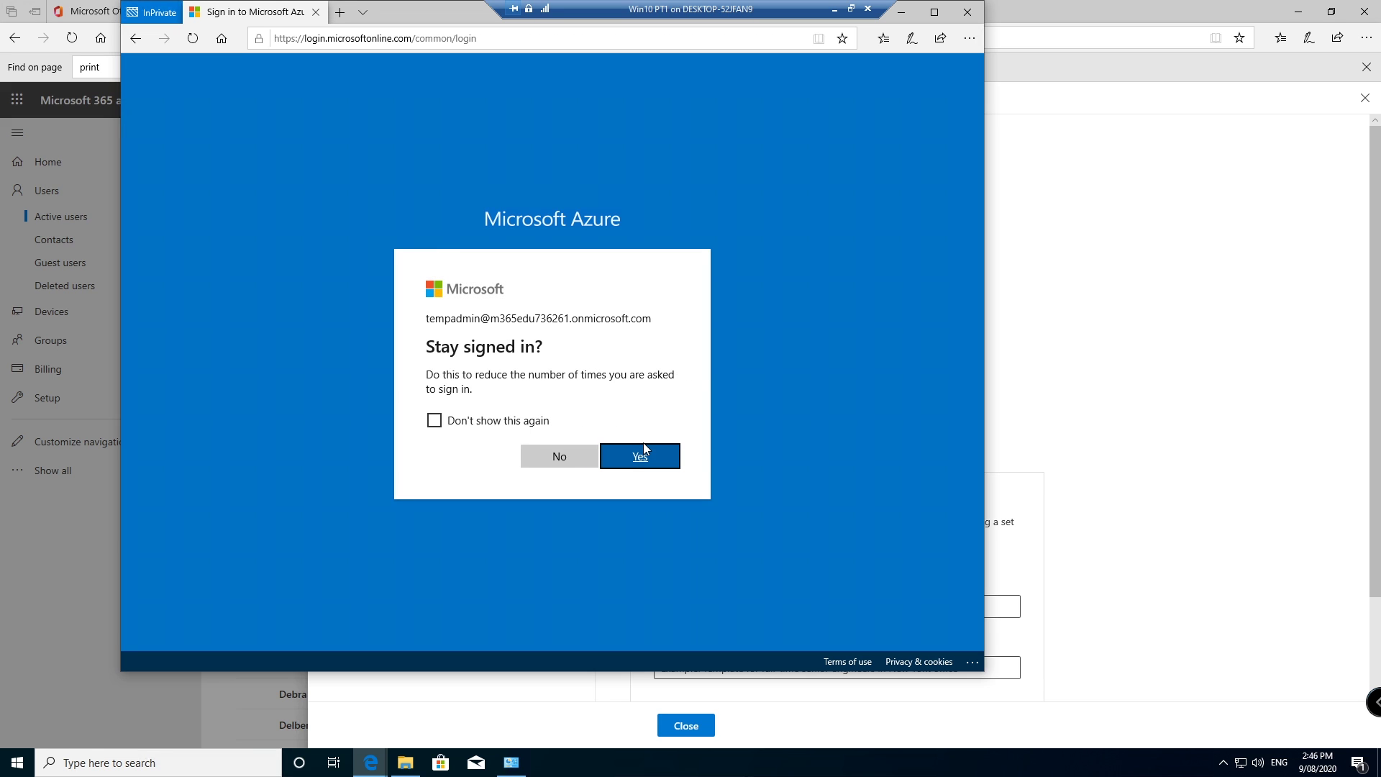
left_click(495, 423)
left_click(643, 459)
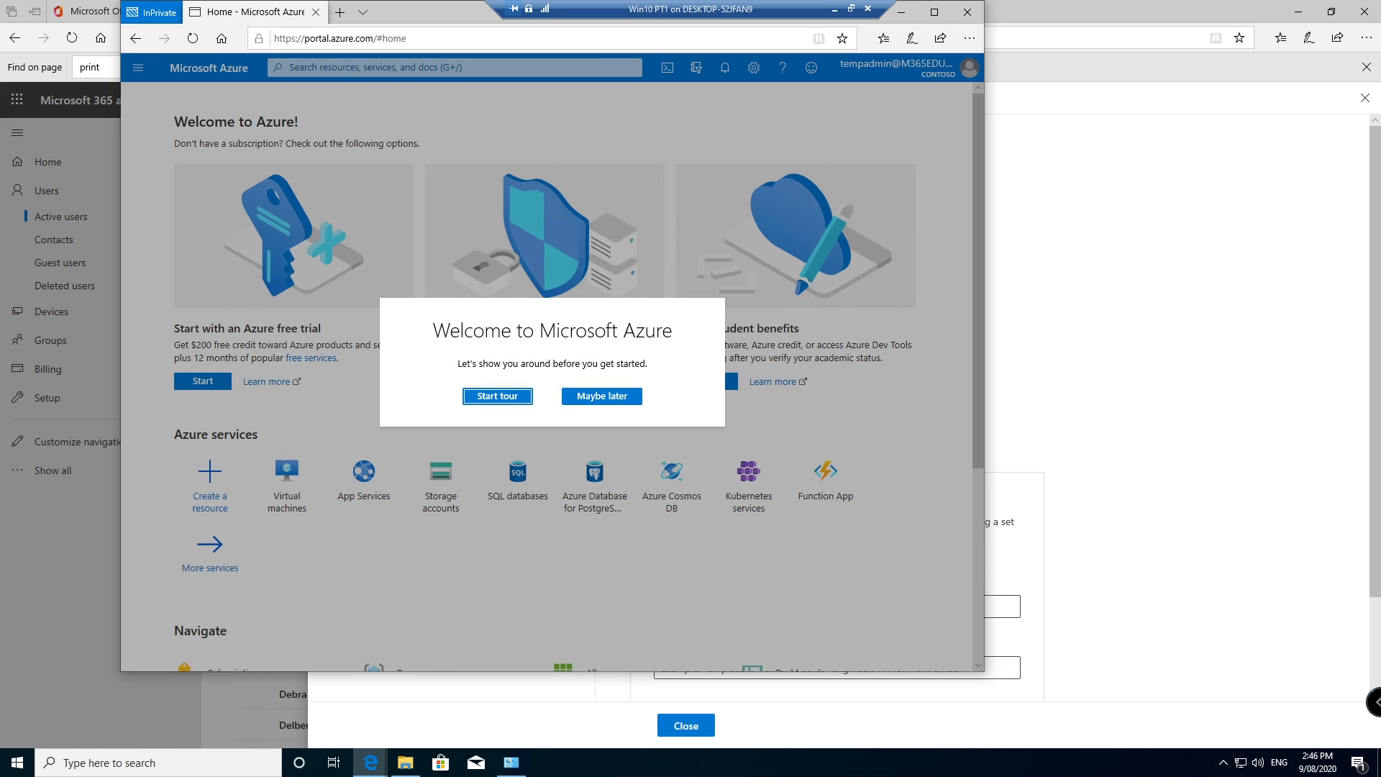
Step: Skip the welcome tour and open Universal Print from the Azure search in the private window
left_click(615, 396)
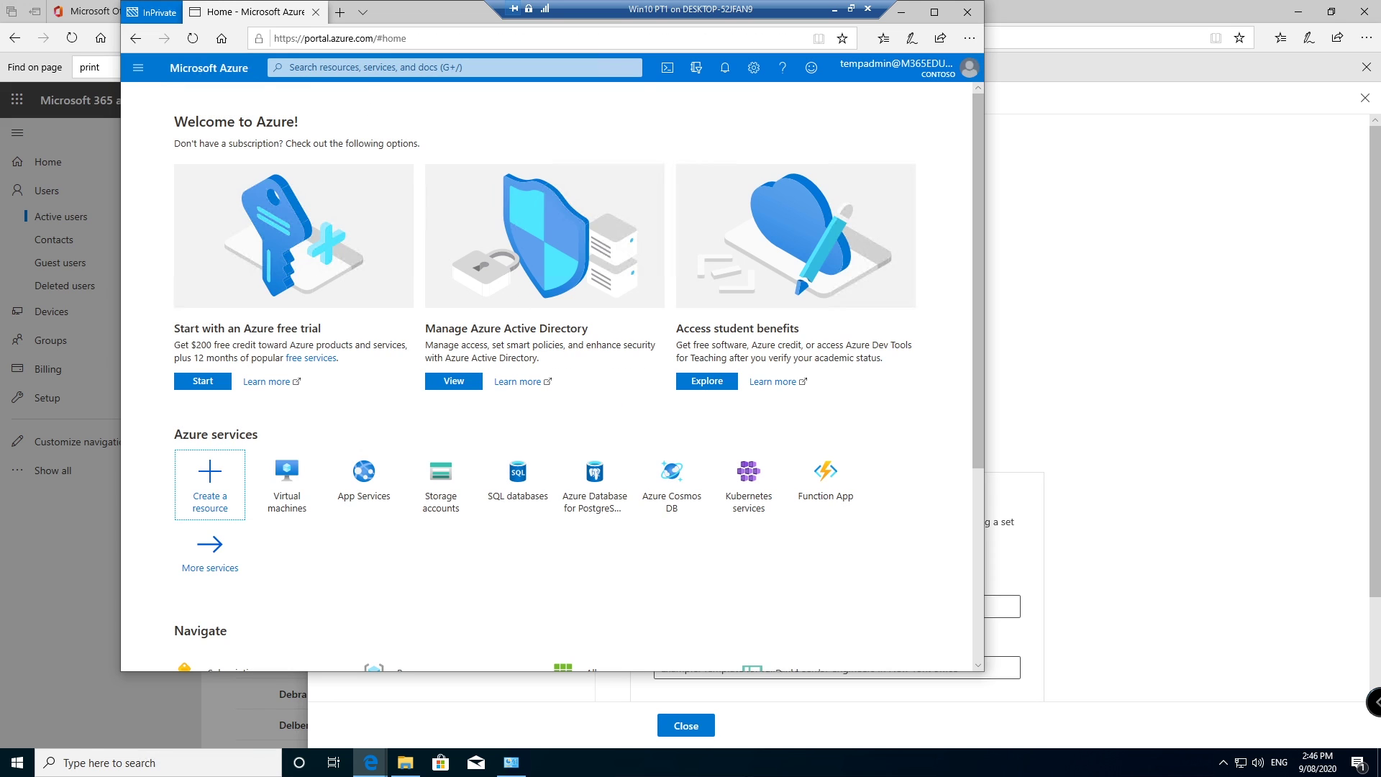
left_click(454, 66)
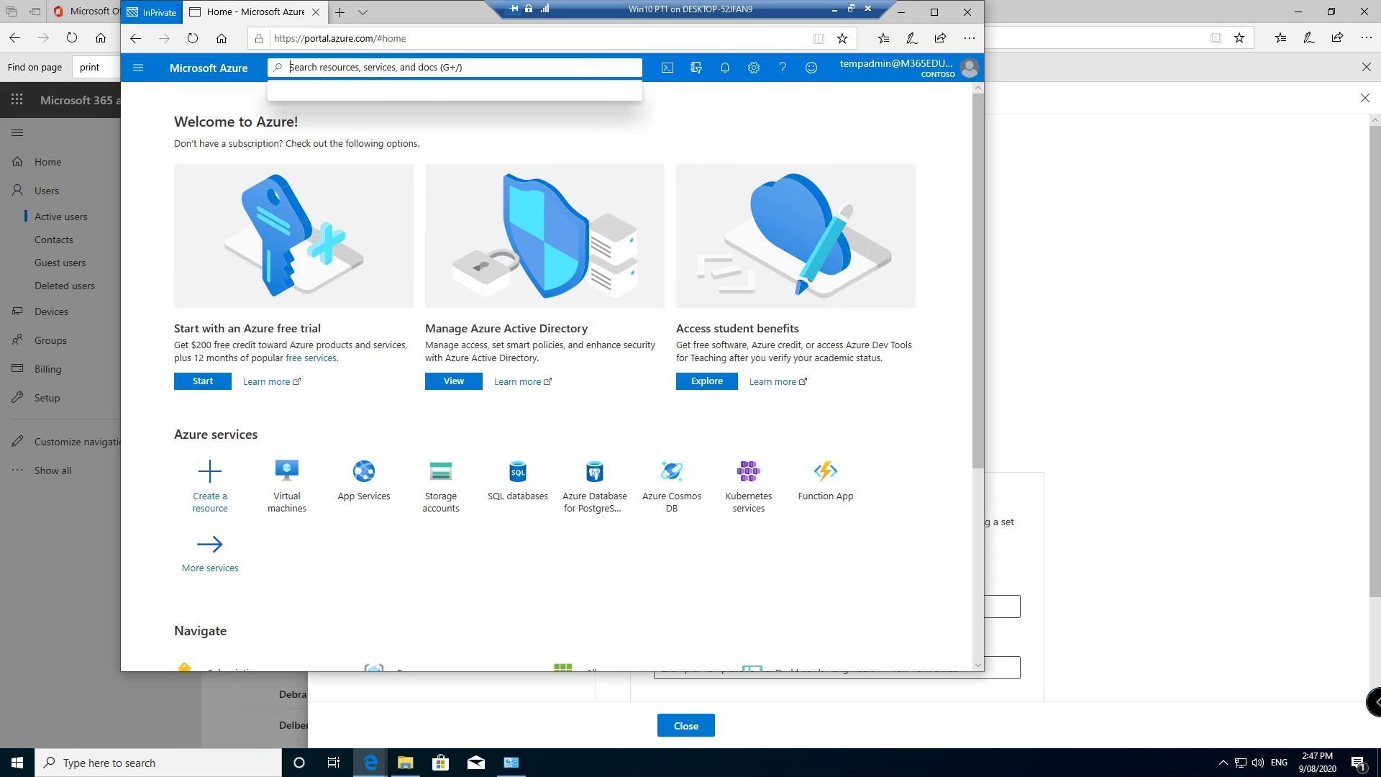
type("uni")
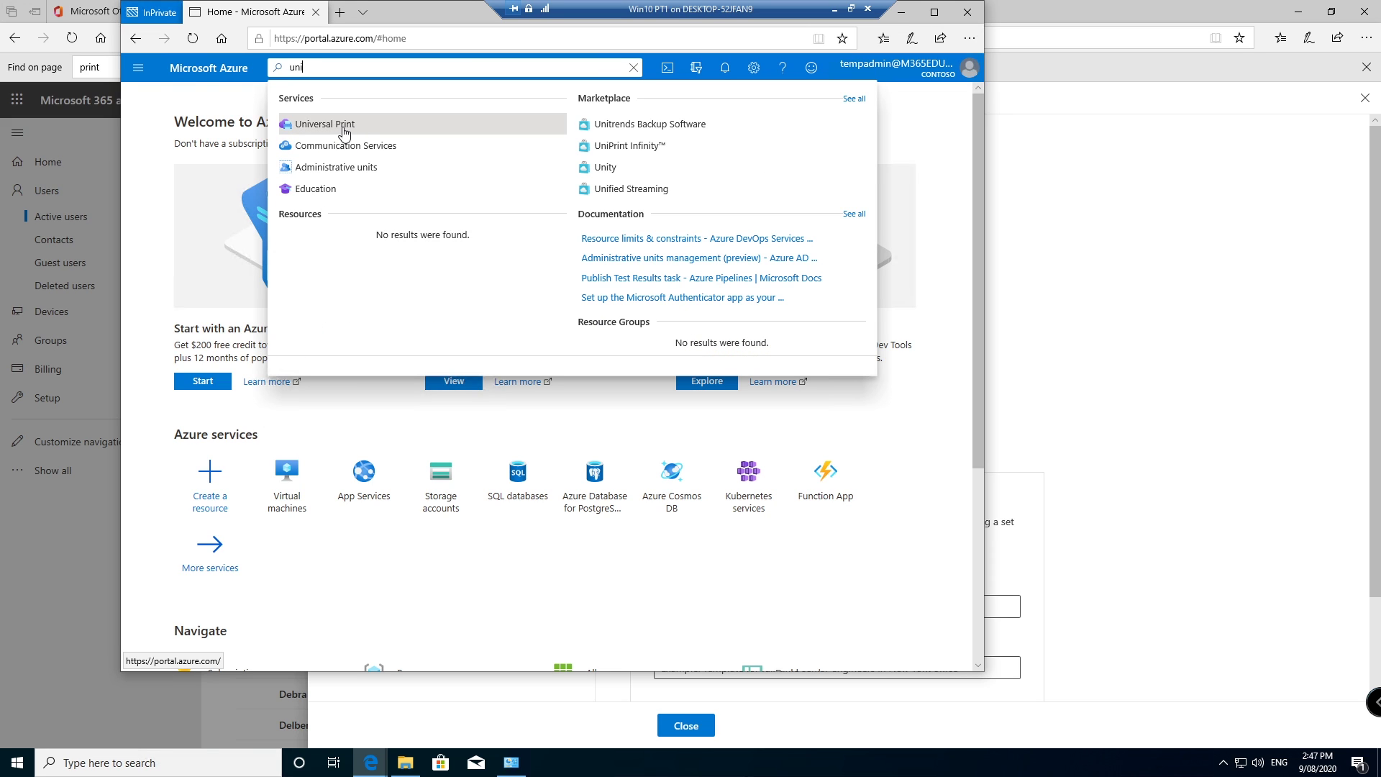
left_click(343, 127)
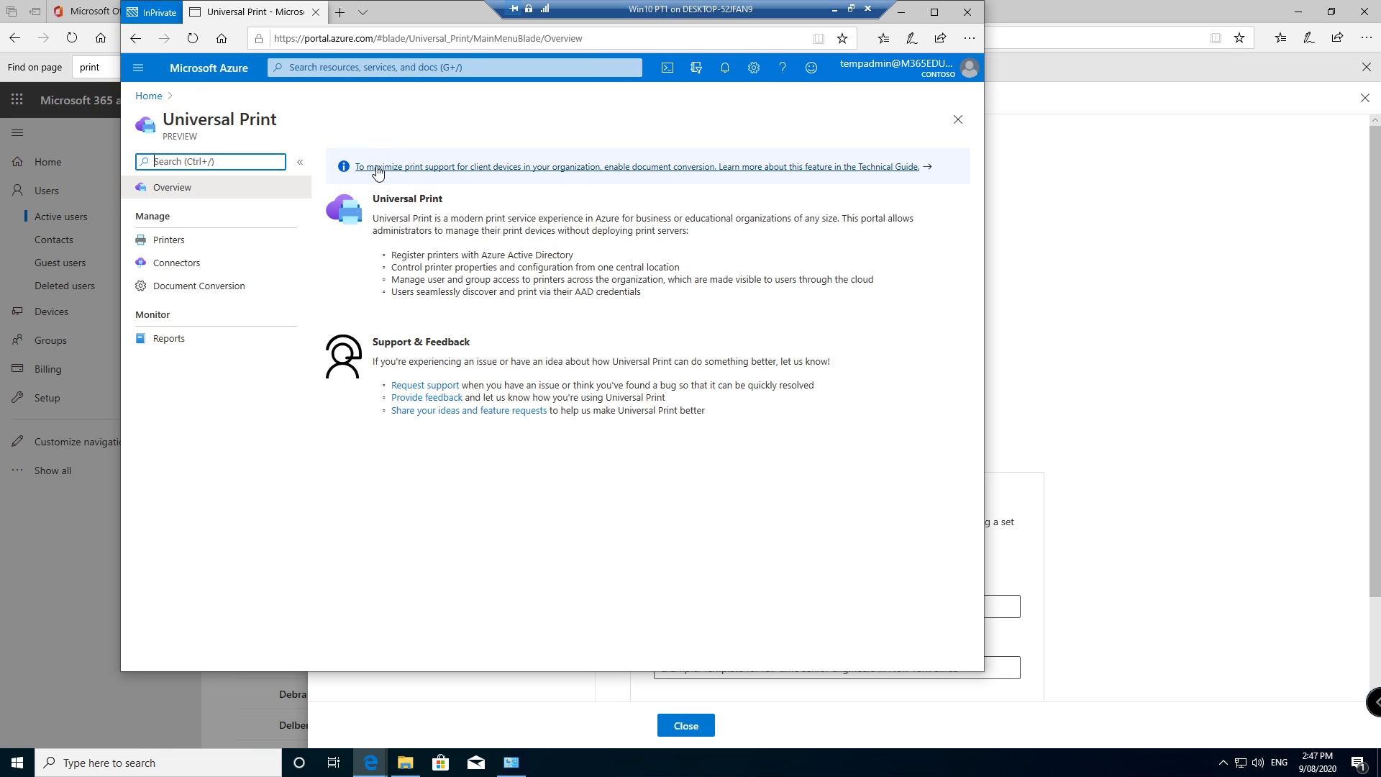
Step: In the main Edge window, go to portal.azure.com and open the Universal Print overview
left_click(1154, 213)
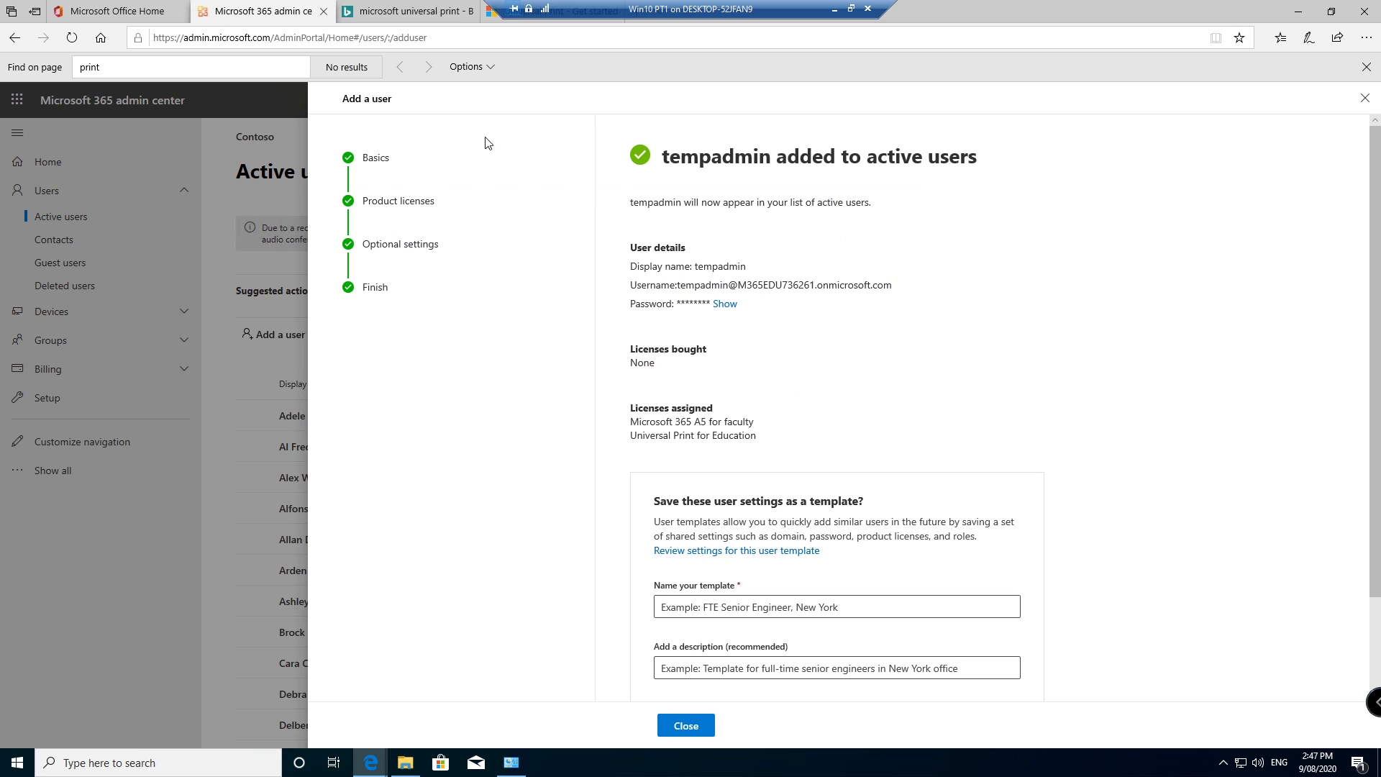
left_click(345, 14)
key("ctrl+l")
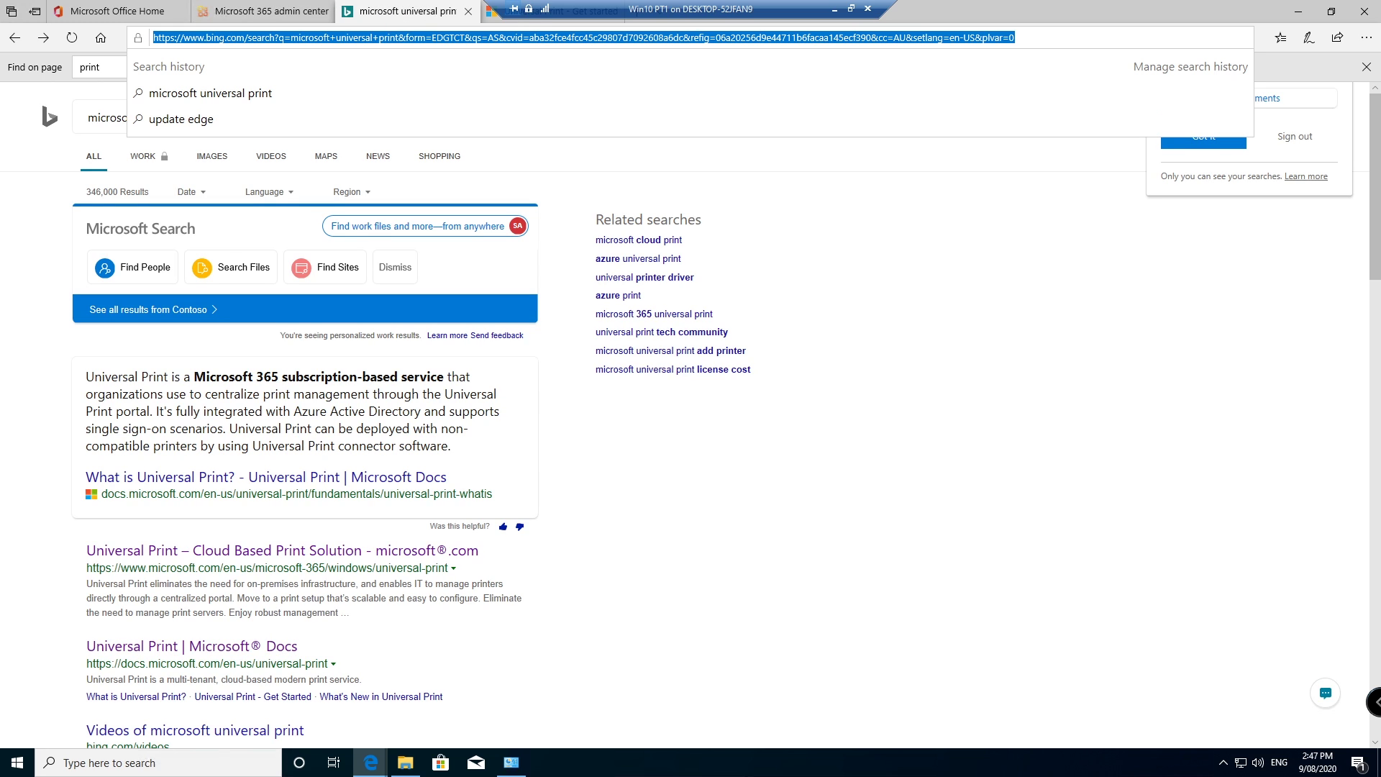
type("port")
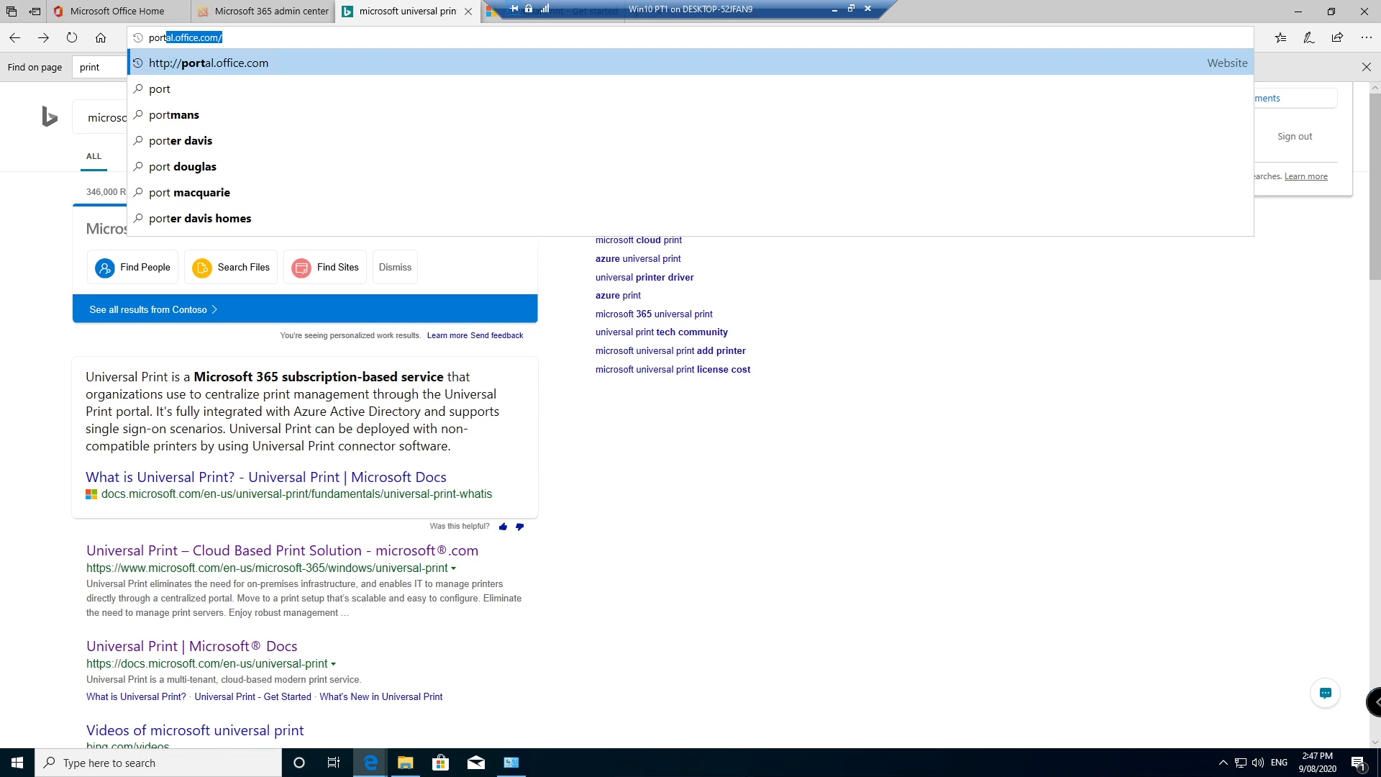
type("al.azure.com/#home")
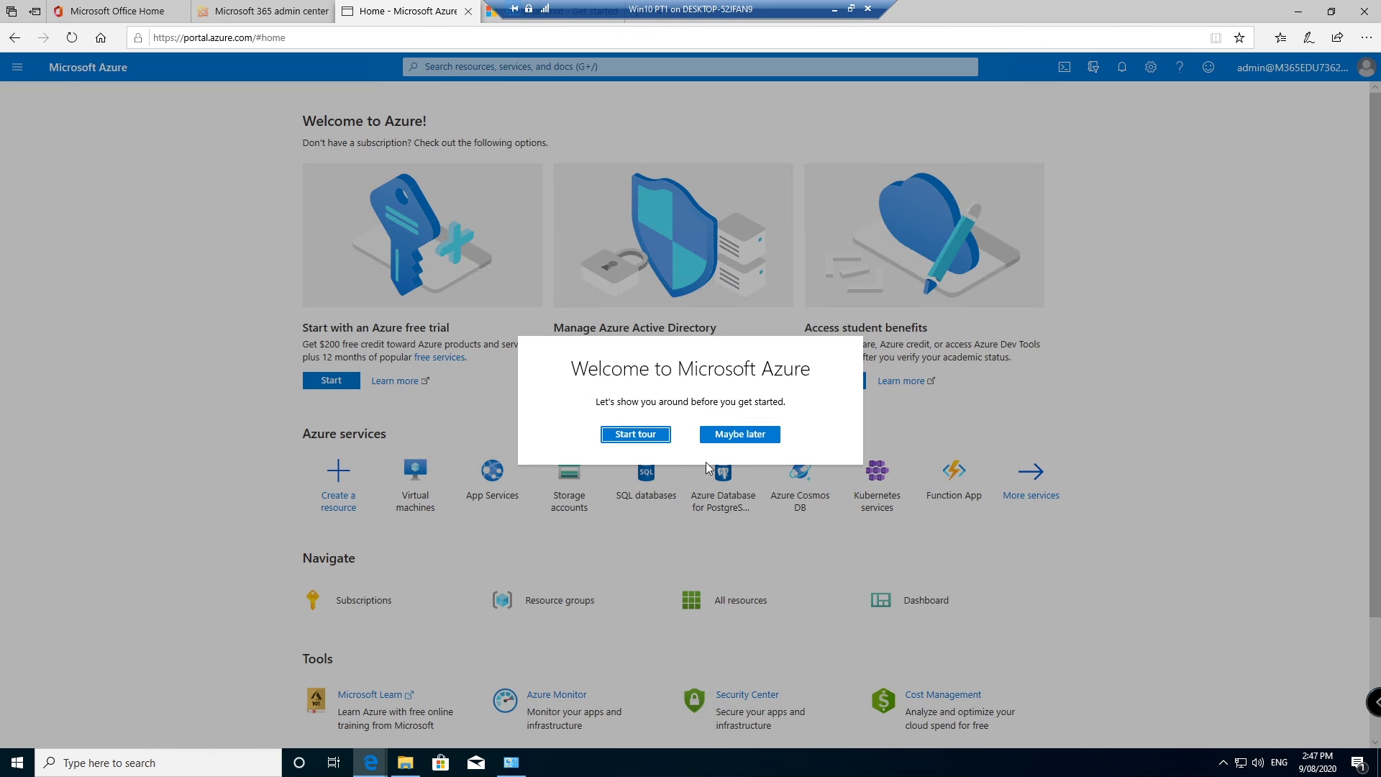
left_click(739, 434)
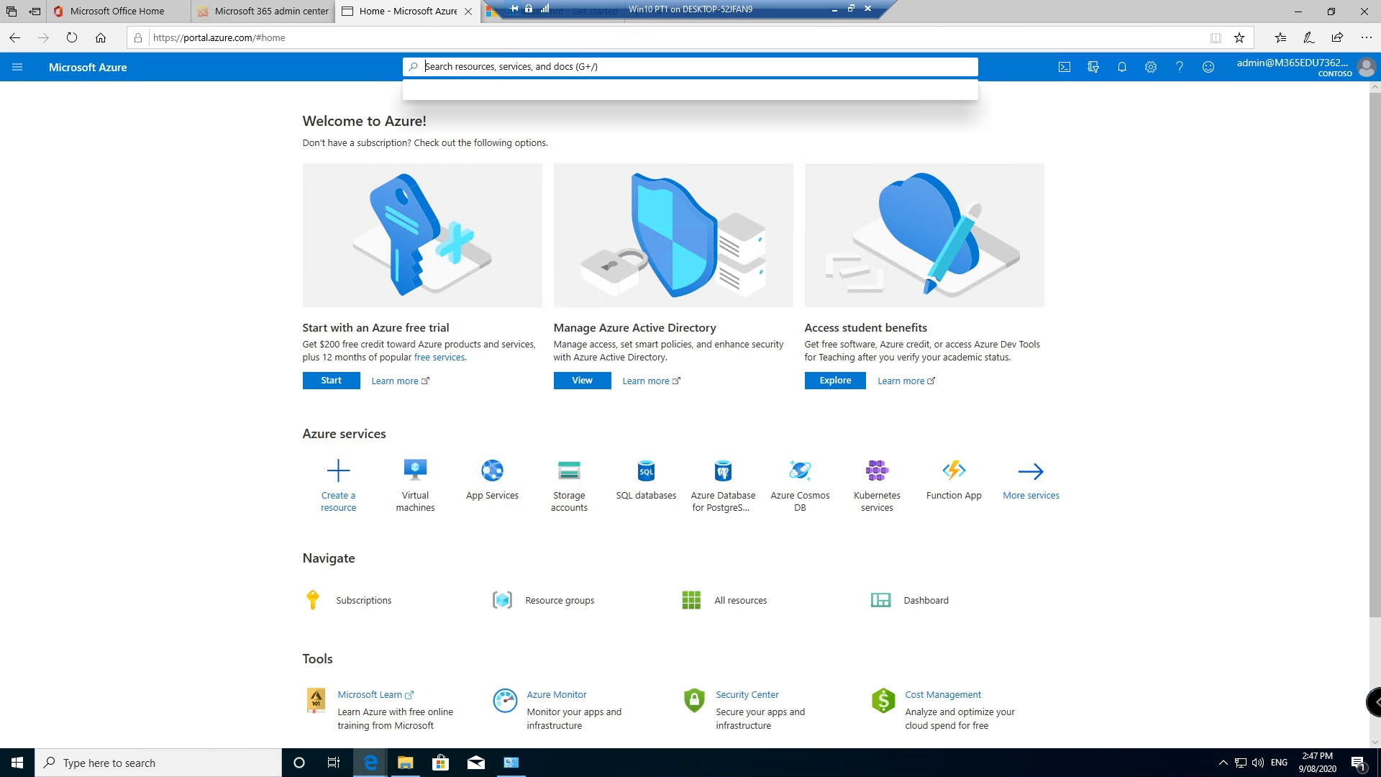
type("univ")
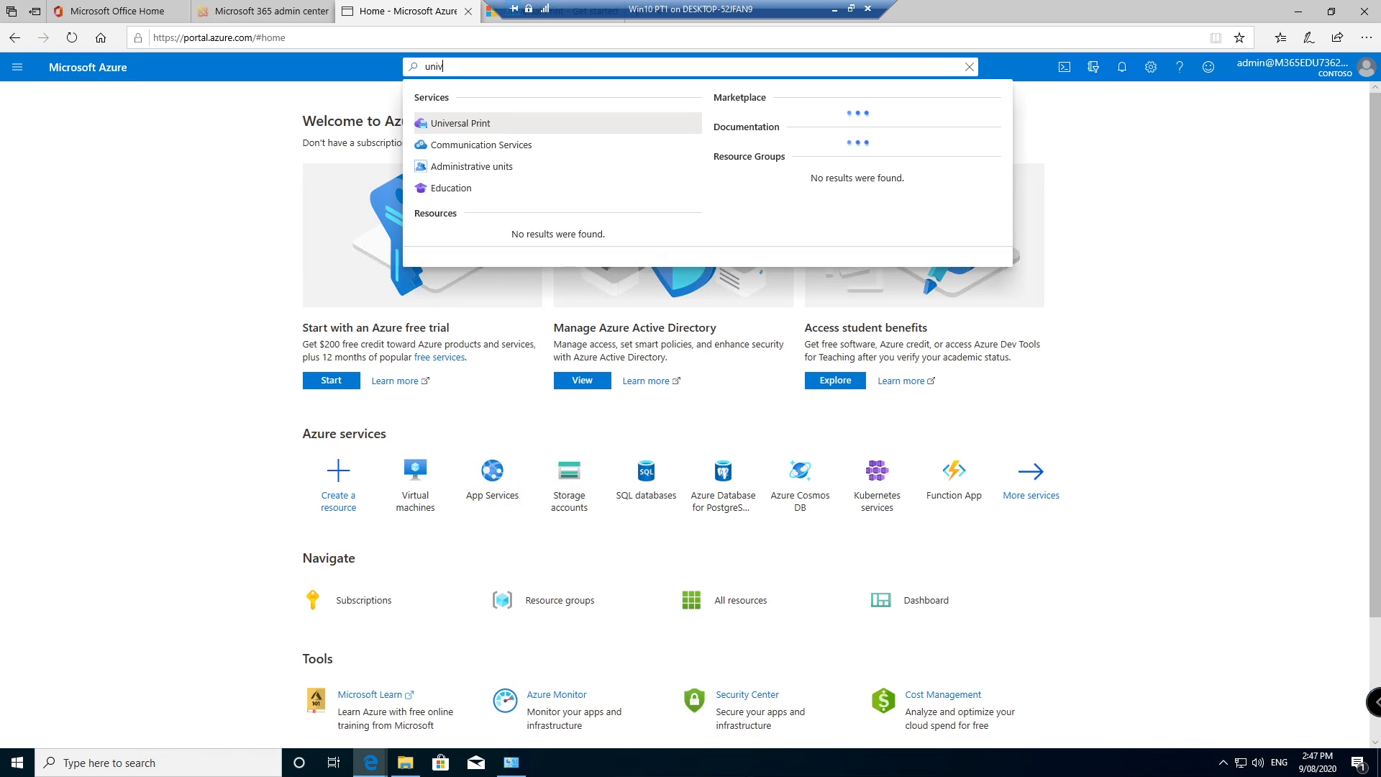
left_click(472, 125)
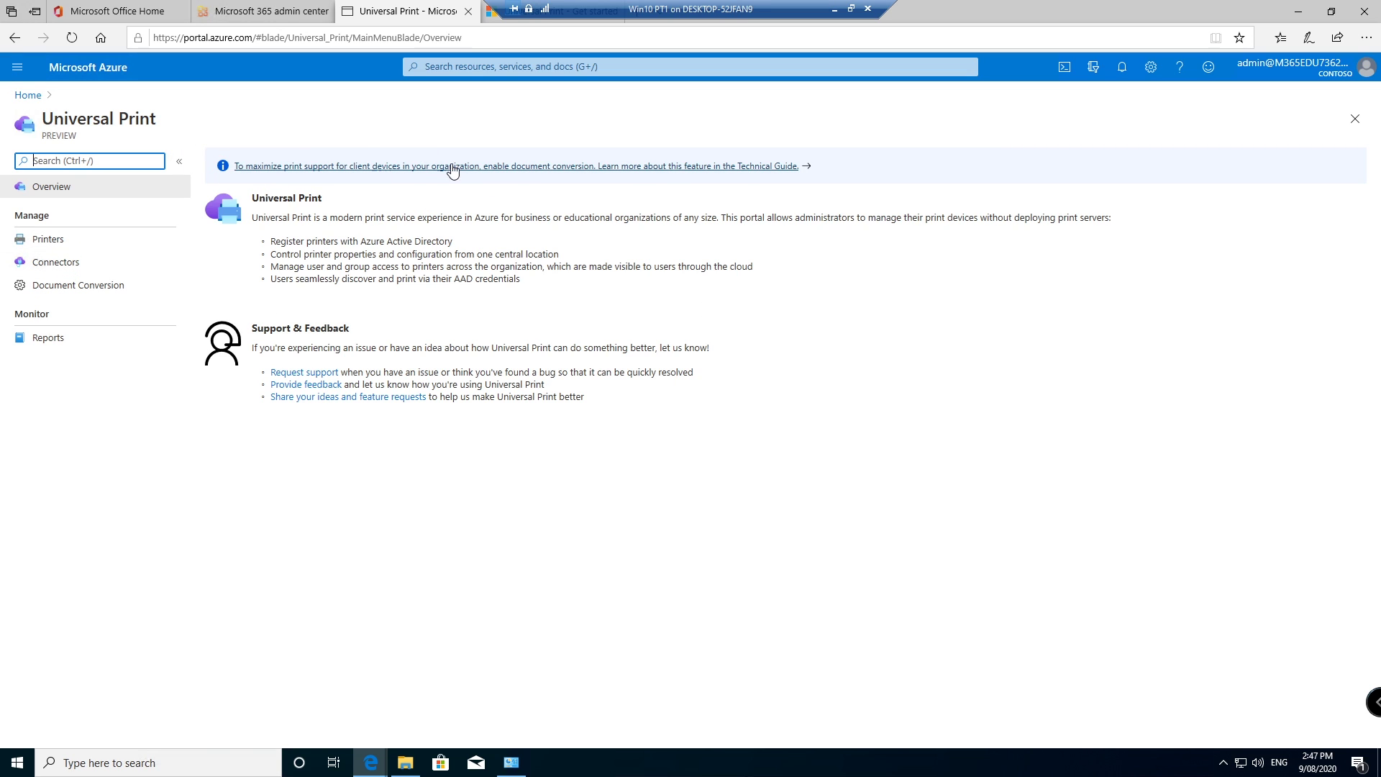
Step: Check the Universal Print Printers list, then view the empty Connectors list
left_click(53, 239)
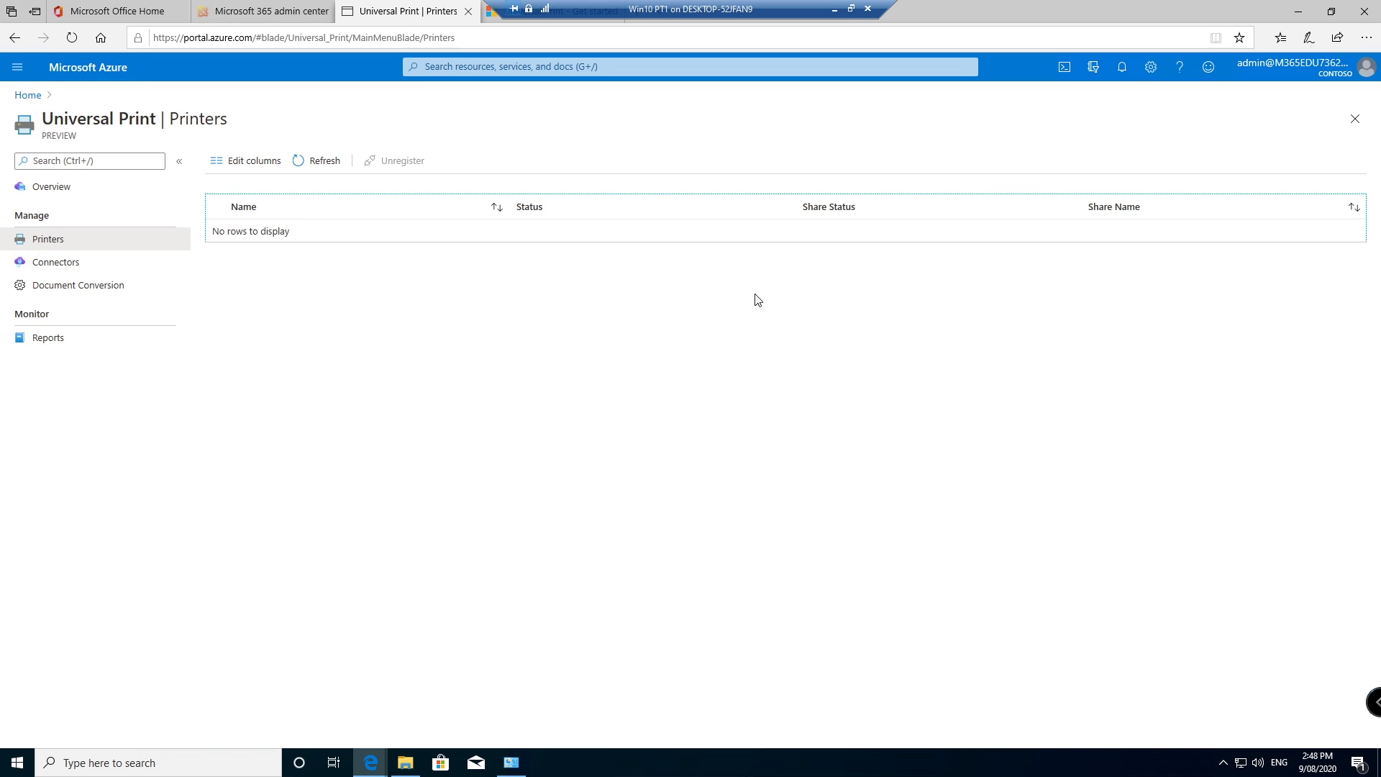
left_click(80, 261)
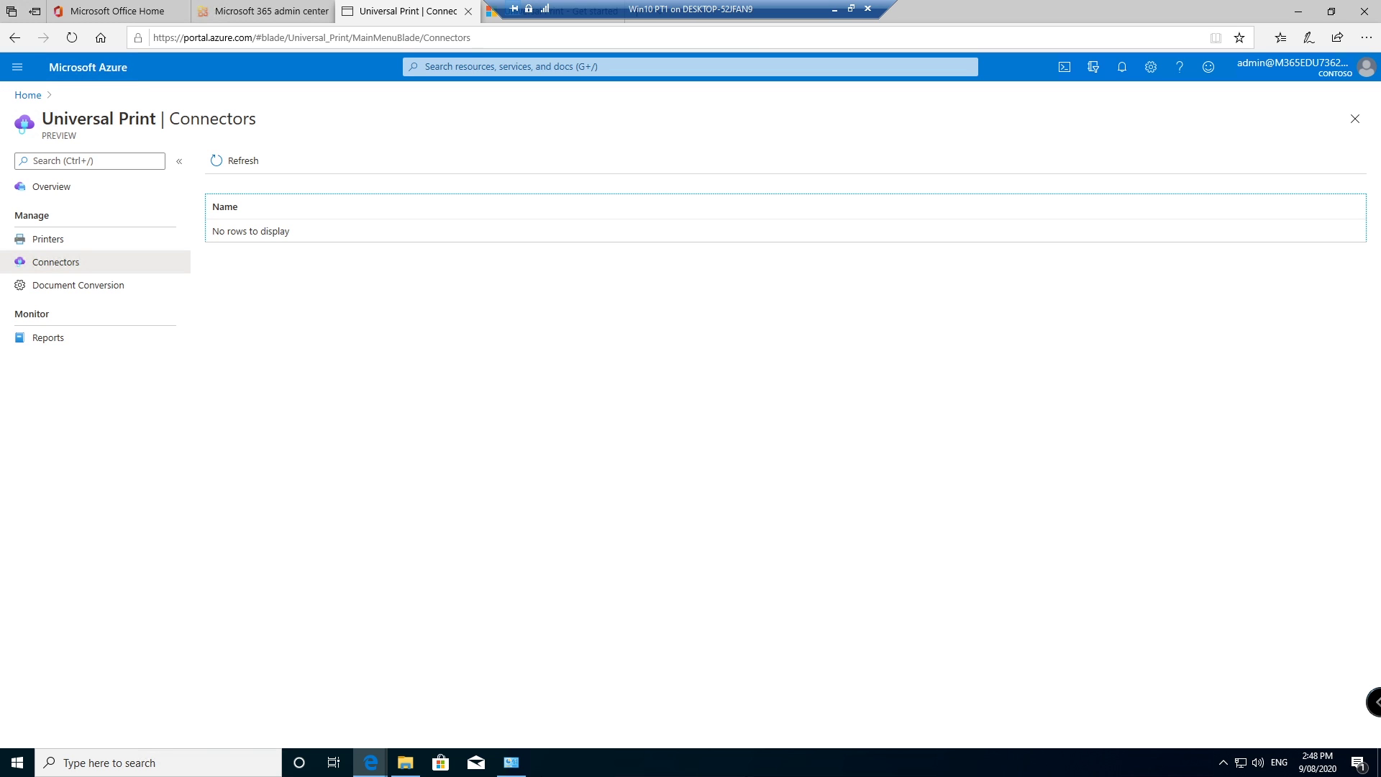
Step: On the VM, close File Explorer and bring up Devices and Printers
left_click(511, 762)
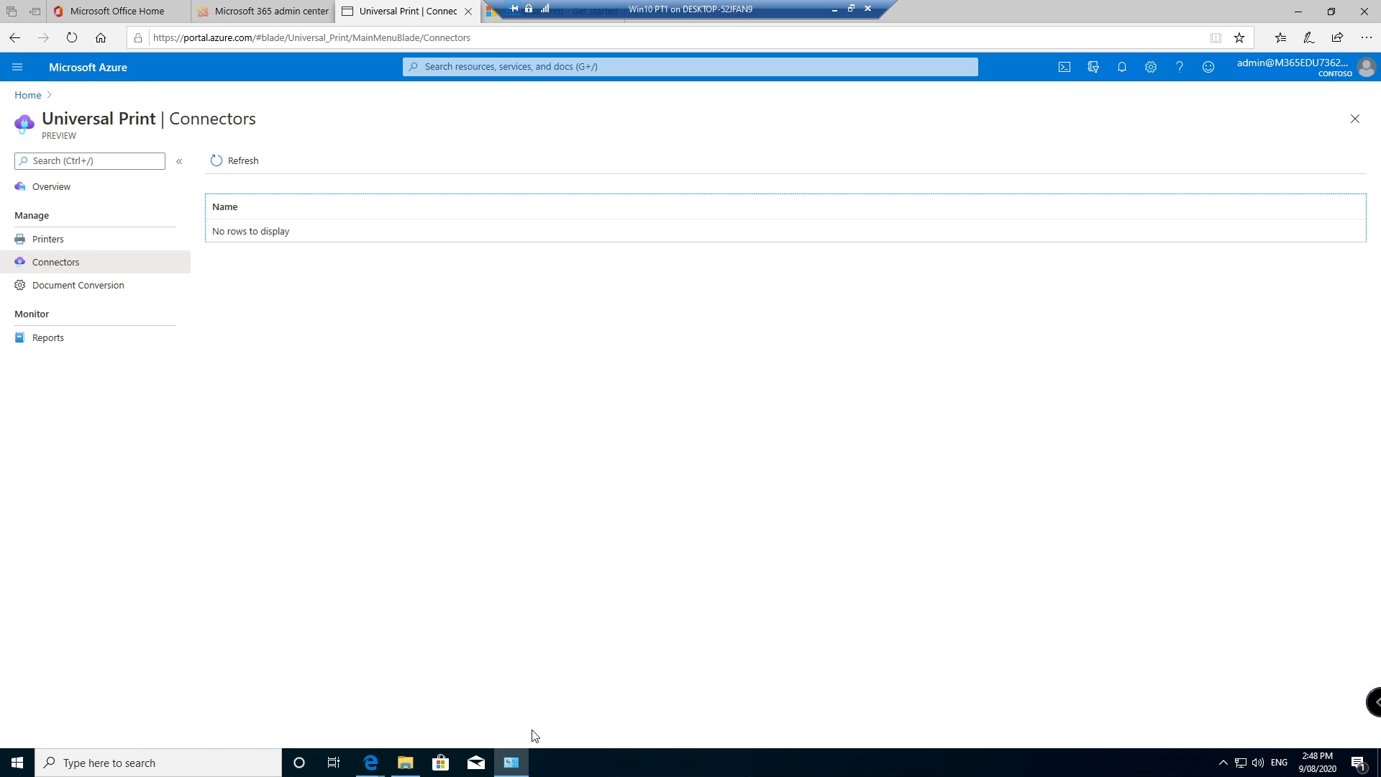
left_click(511, 762)
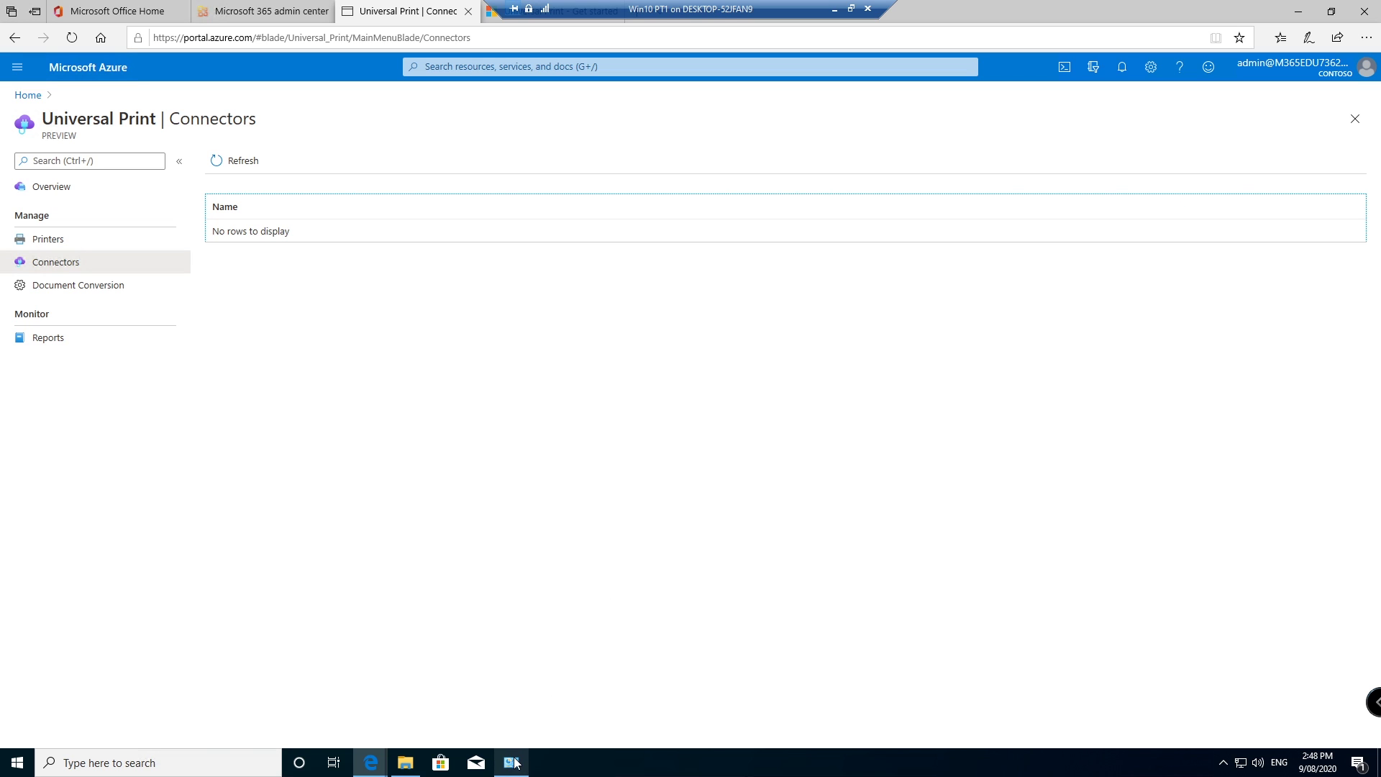
left_click(1298, 11)
left_click(1036, 277)
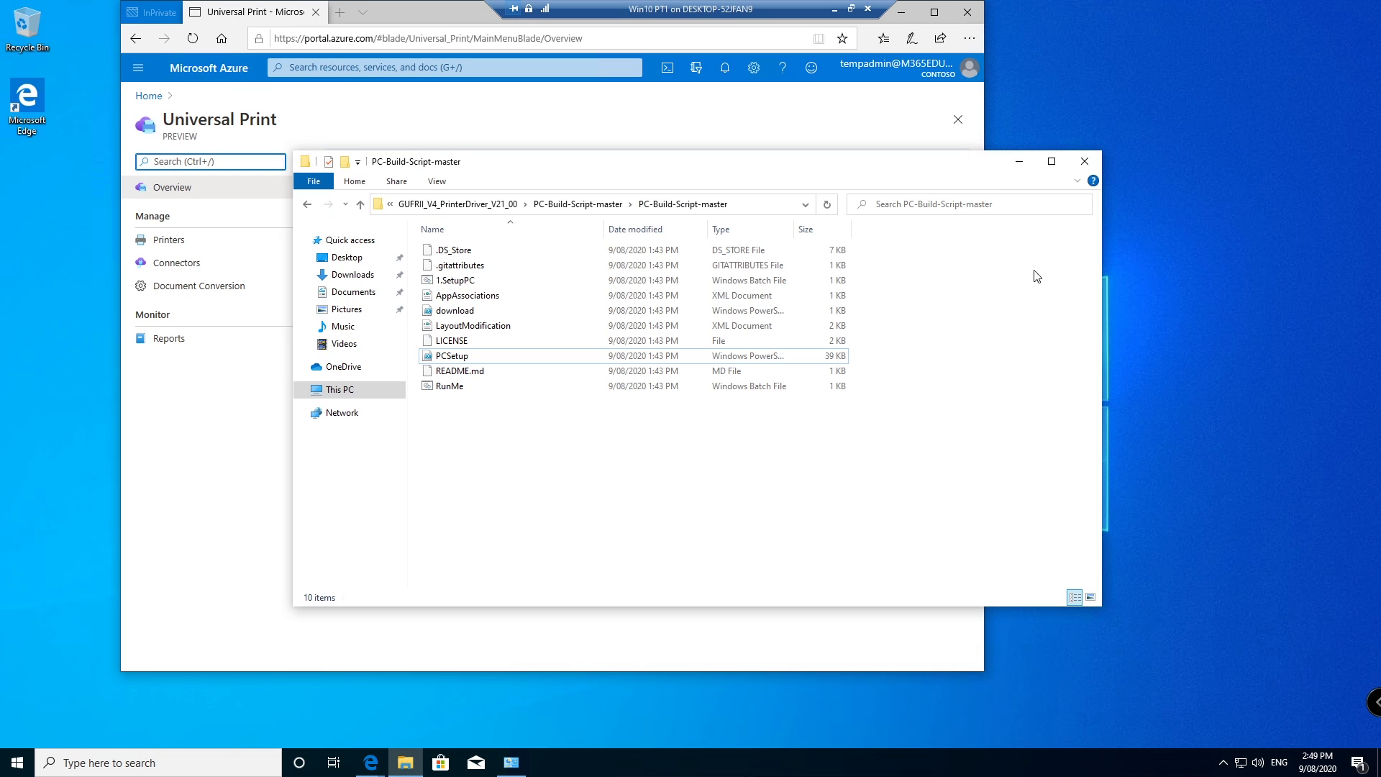
left_click(1085, 161)
left_click(511, 762)
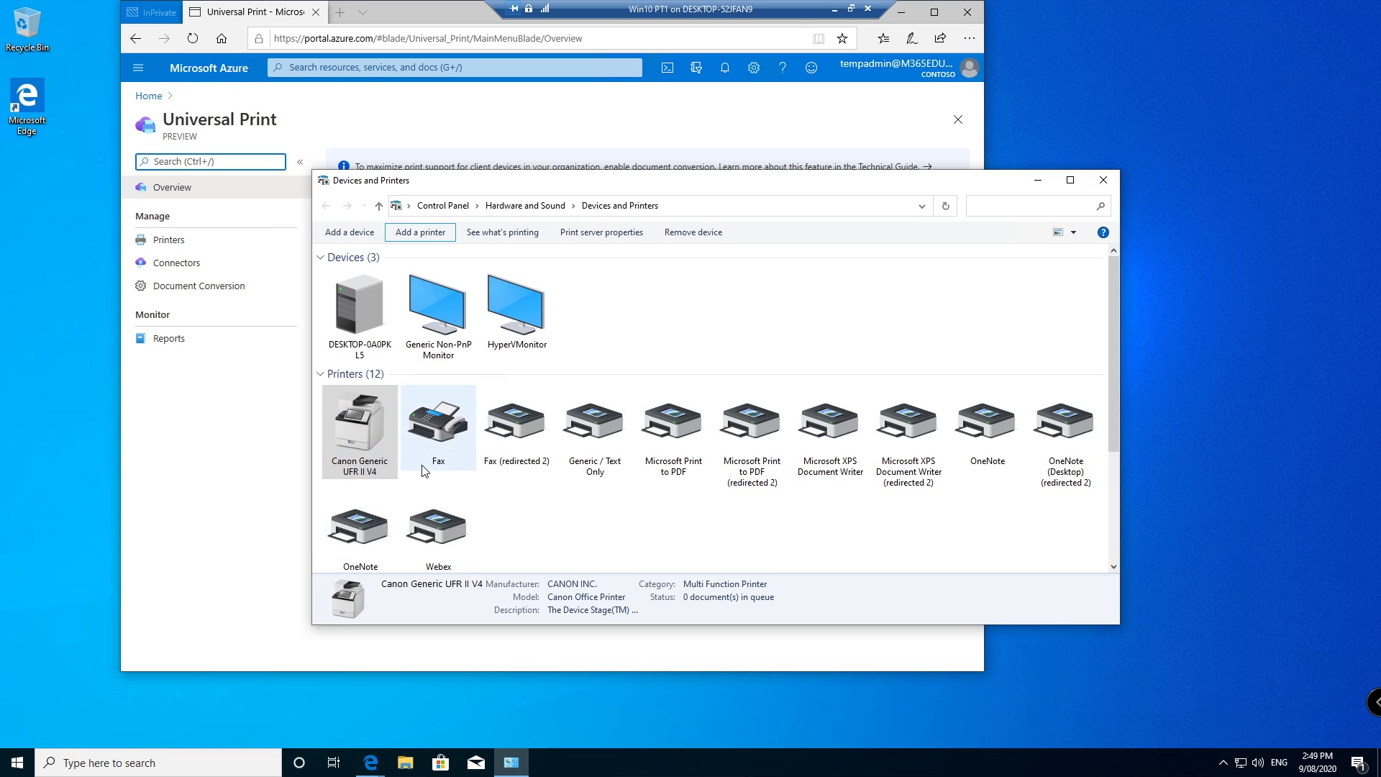
Step: View the Canon Generic UFR II V4 printer's port in its properties and cancel unchanged
right_click(362, 421)
left_click(417, 514)
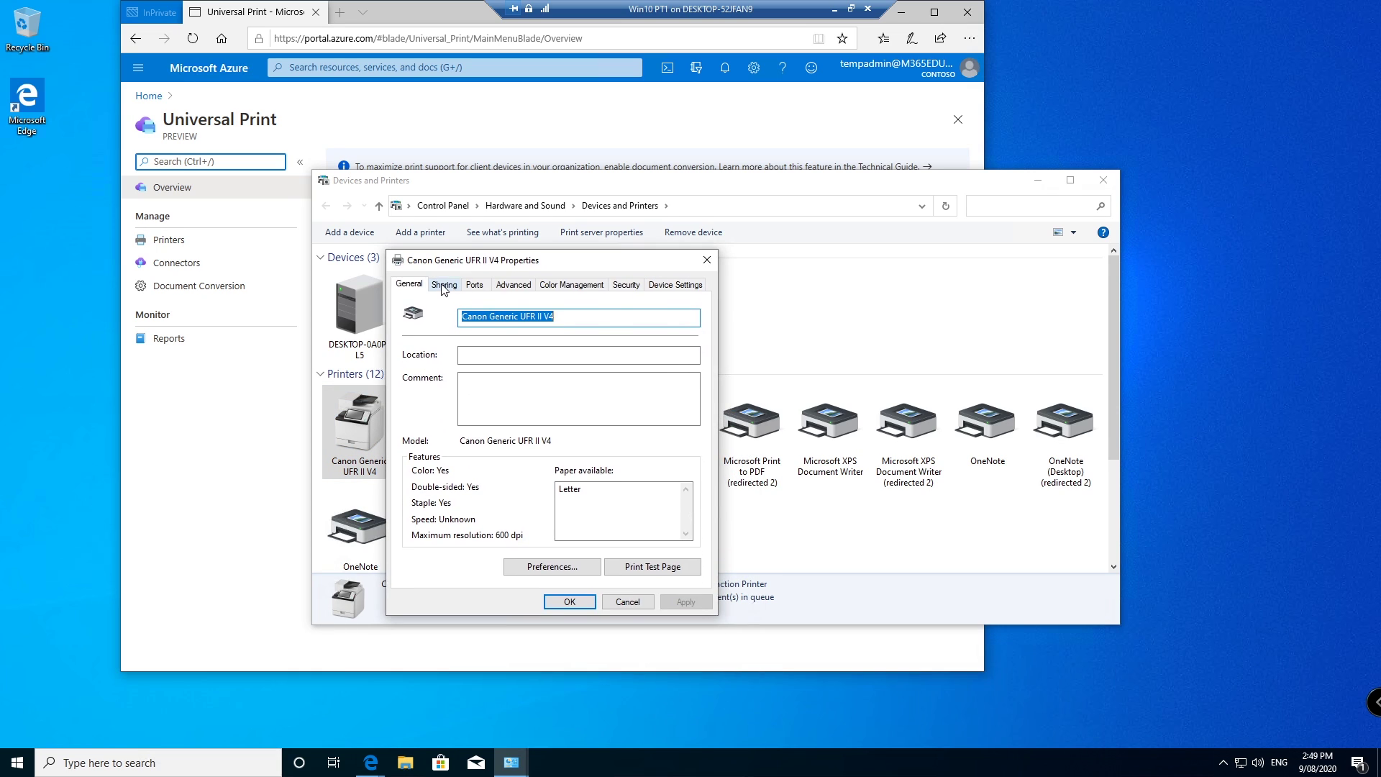
left_click(473, 287)
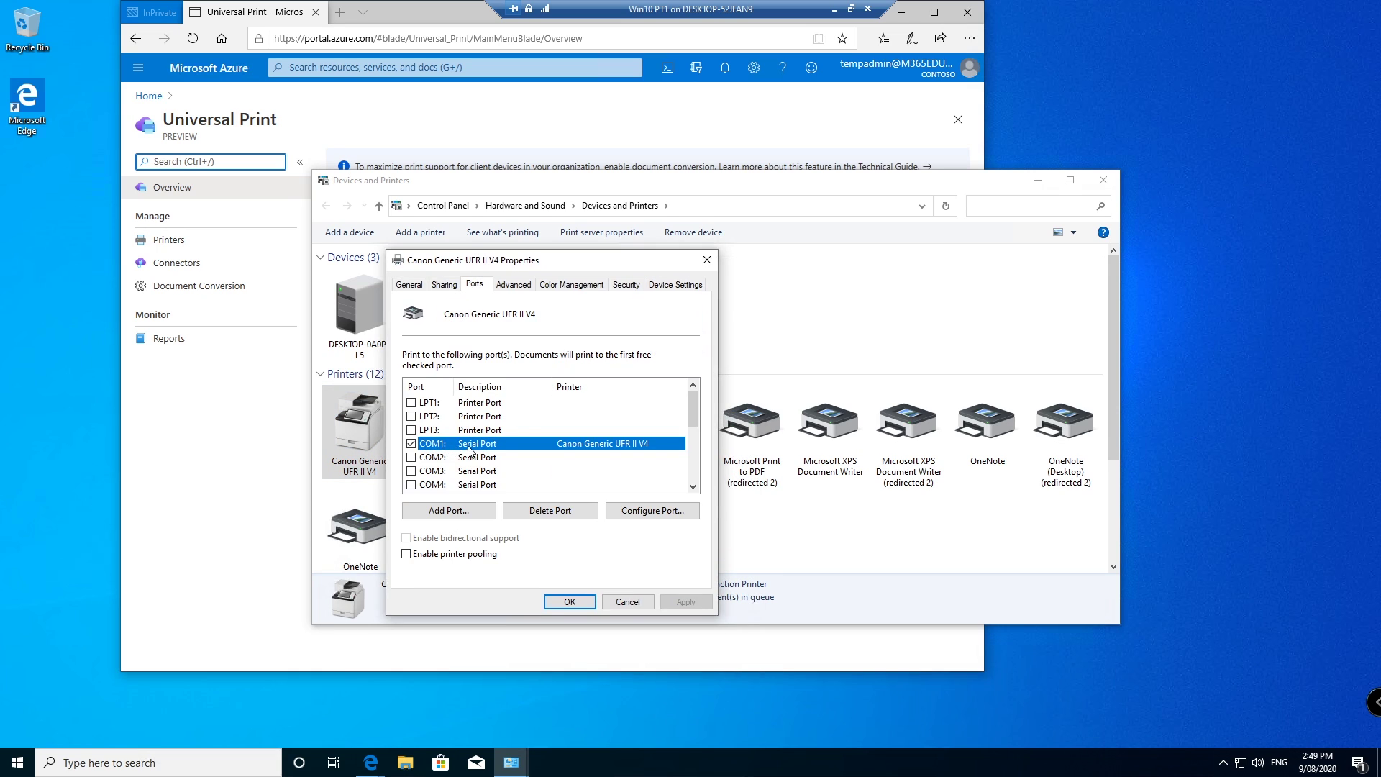
left_click(626, 602)
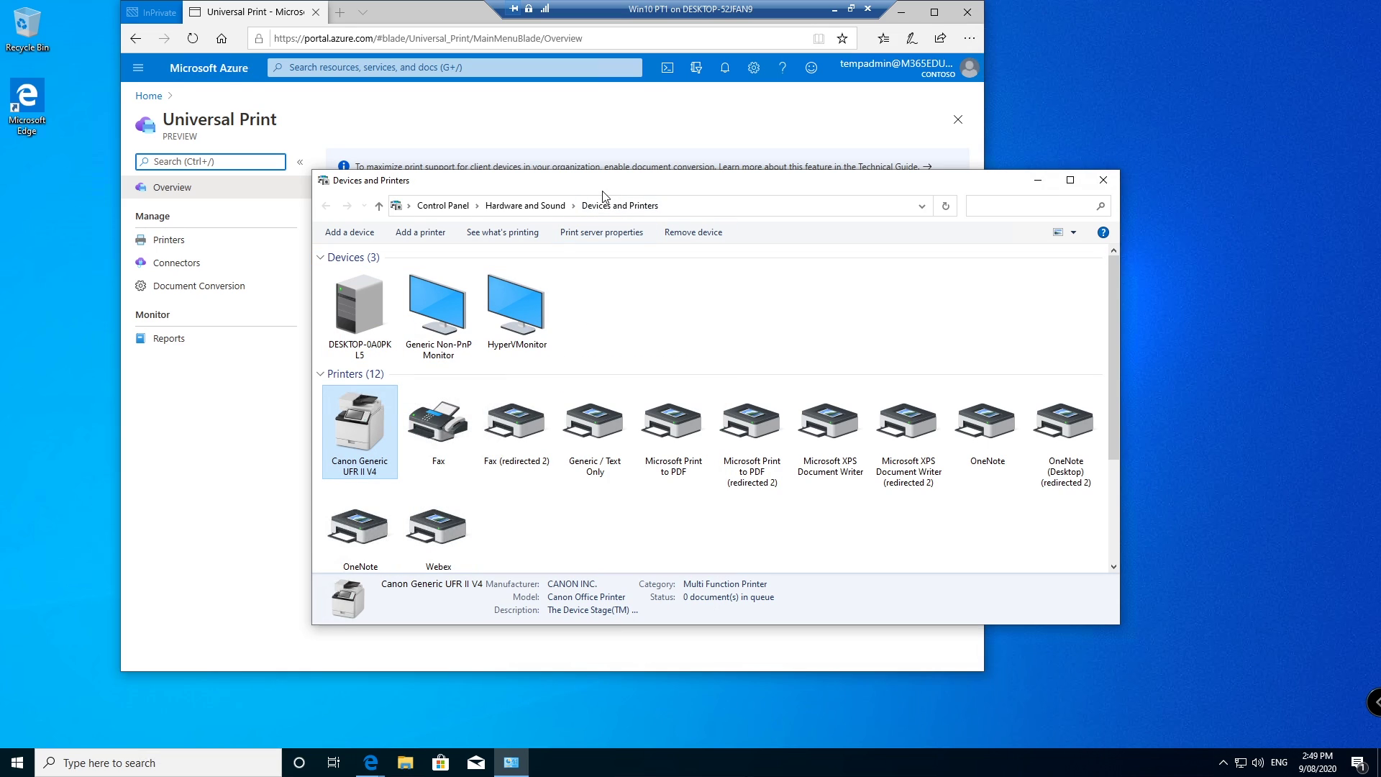
left_click(370, 762)
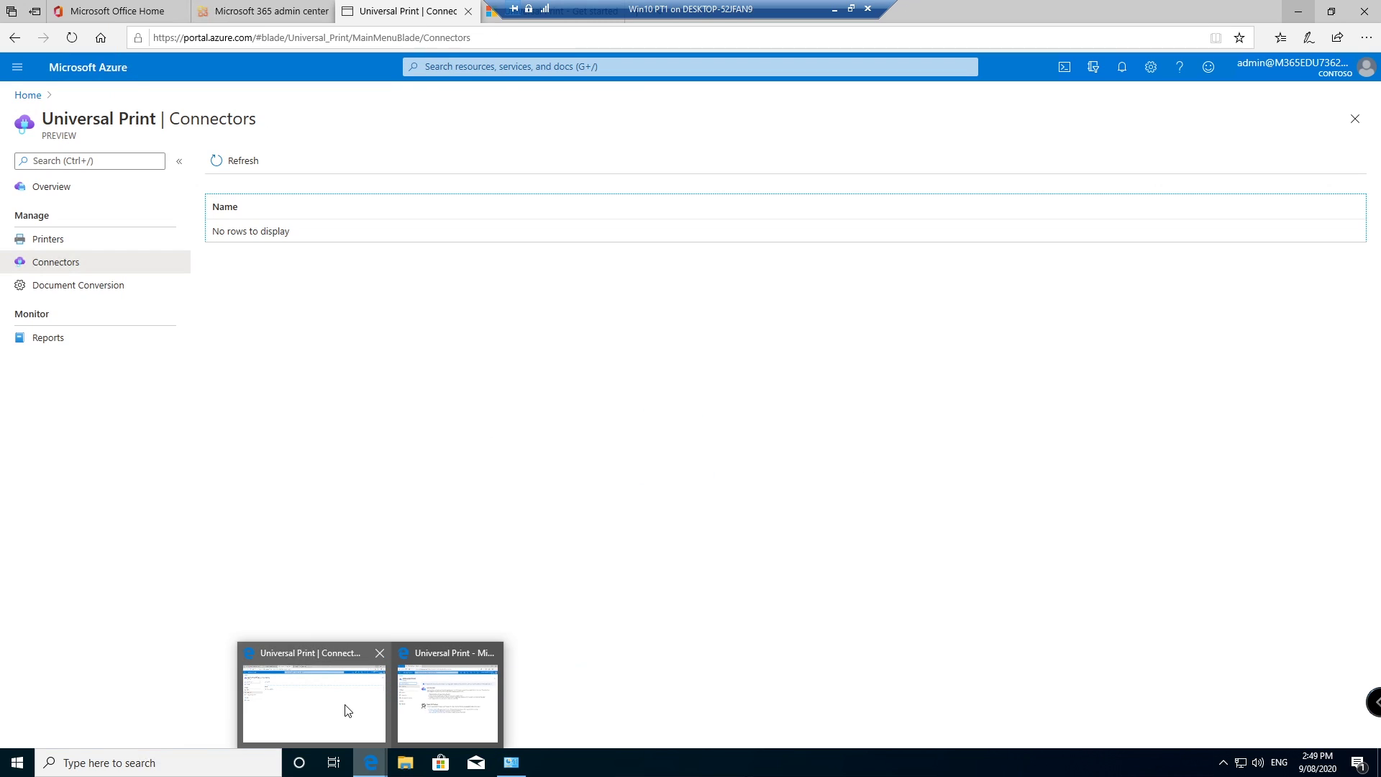
Step: From the Get started docs, open the 'Install Universal Print connector for Windows' quickstart in a new tab
left_click(348, 710)
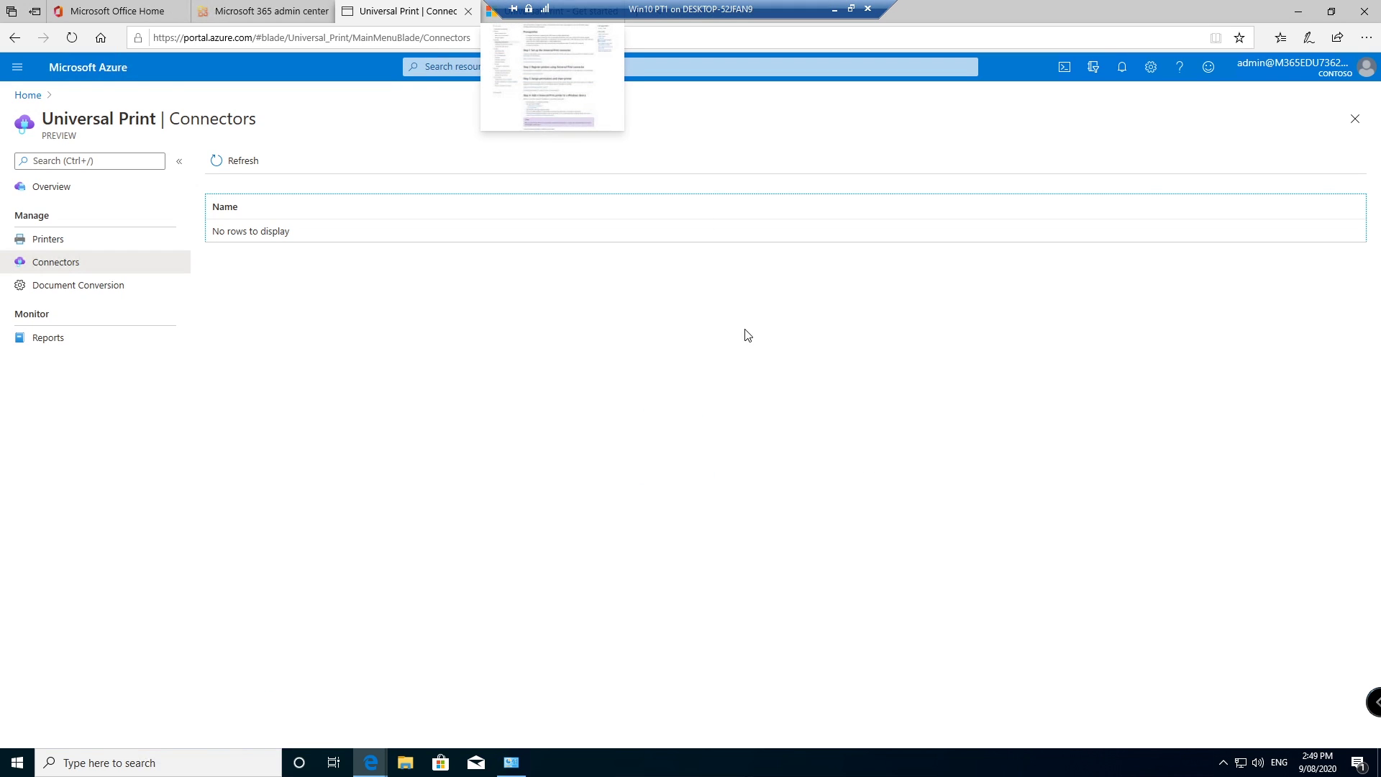
left_click(573, 22)
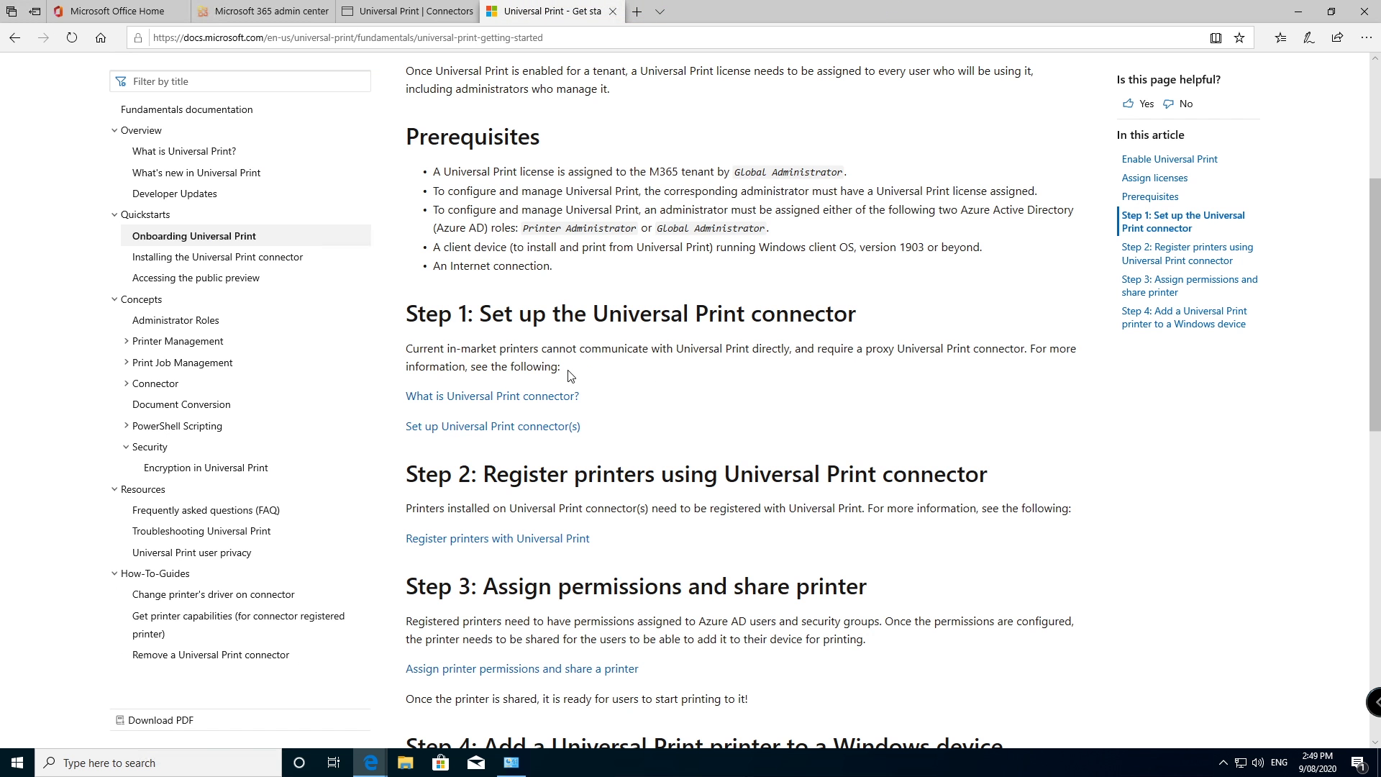
left_click(481, 431, "ctrl")
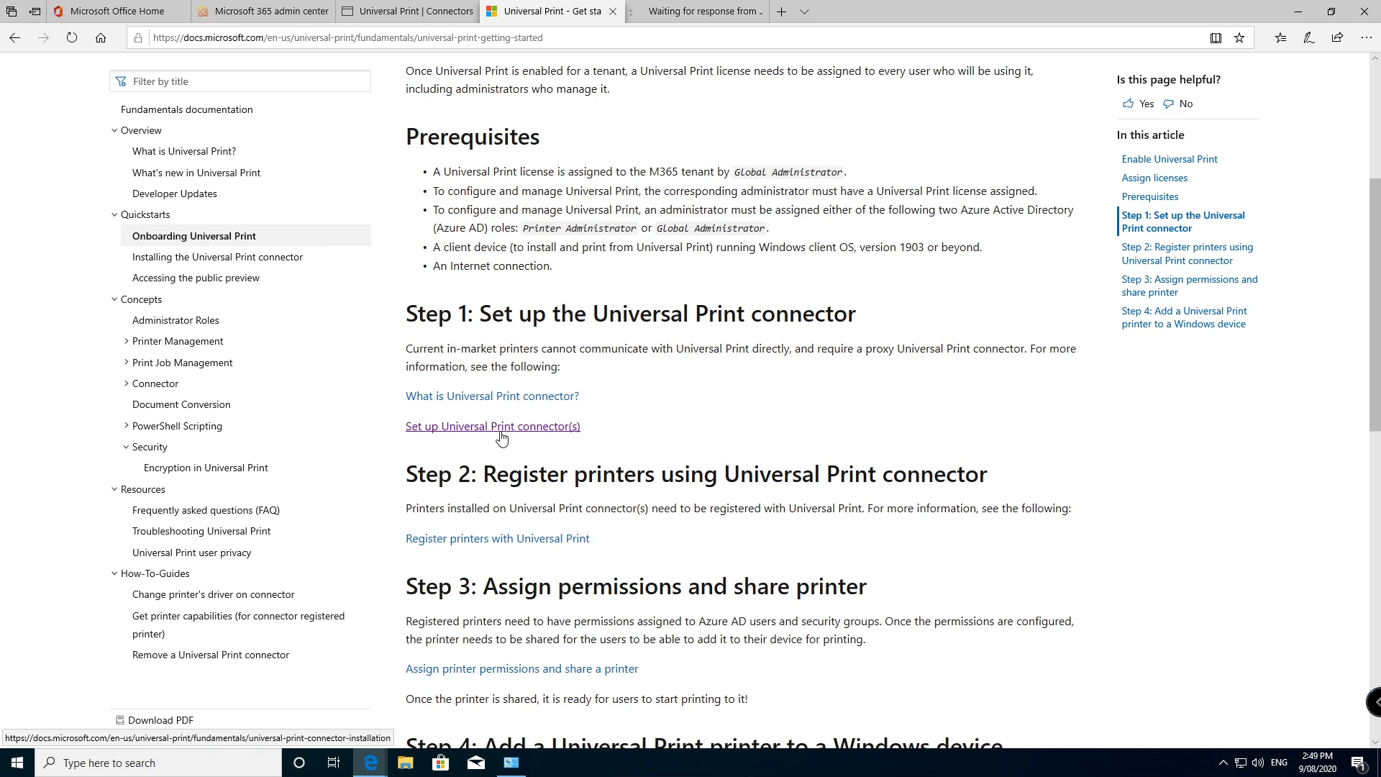
left_click(663, 16)
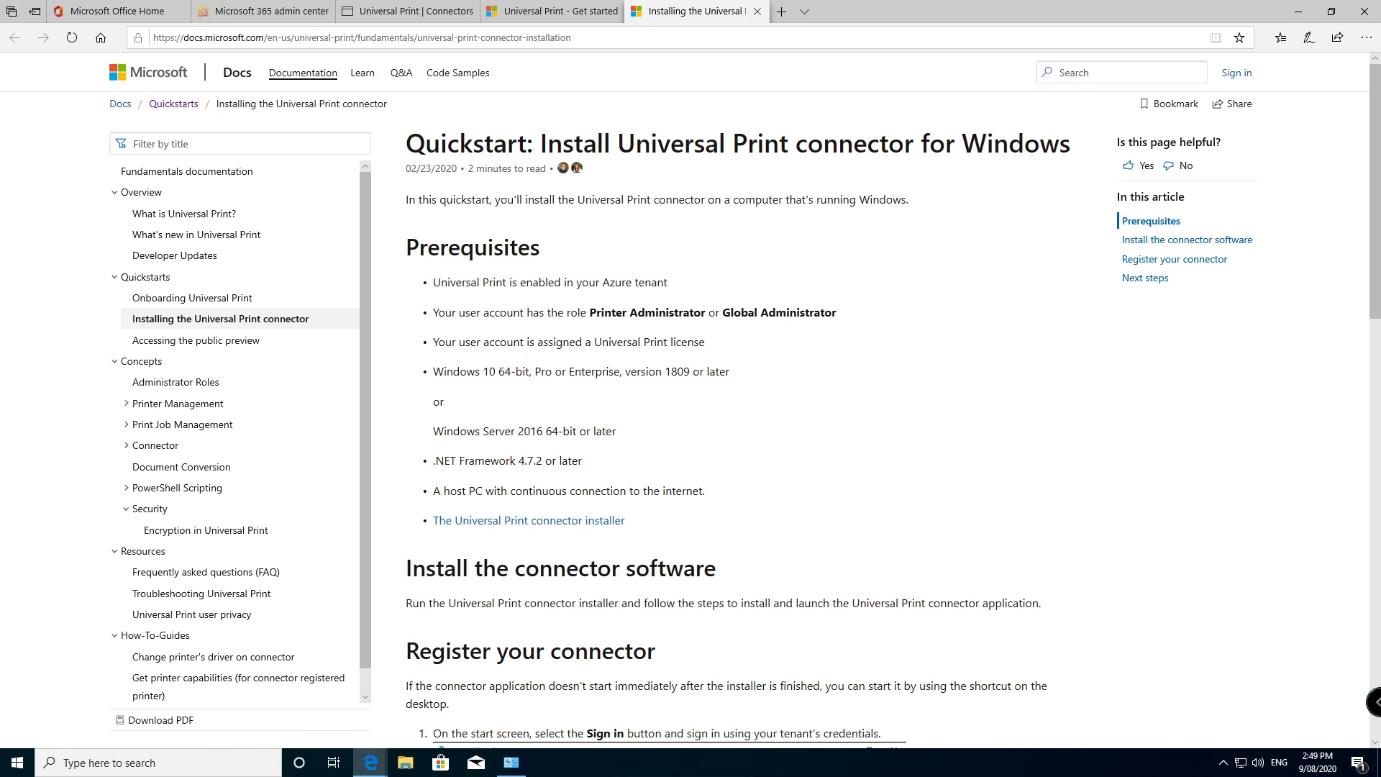
scroll(644, 381, "down", 3)
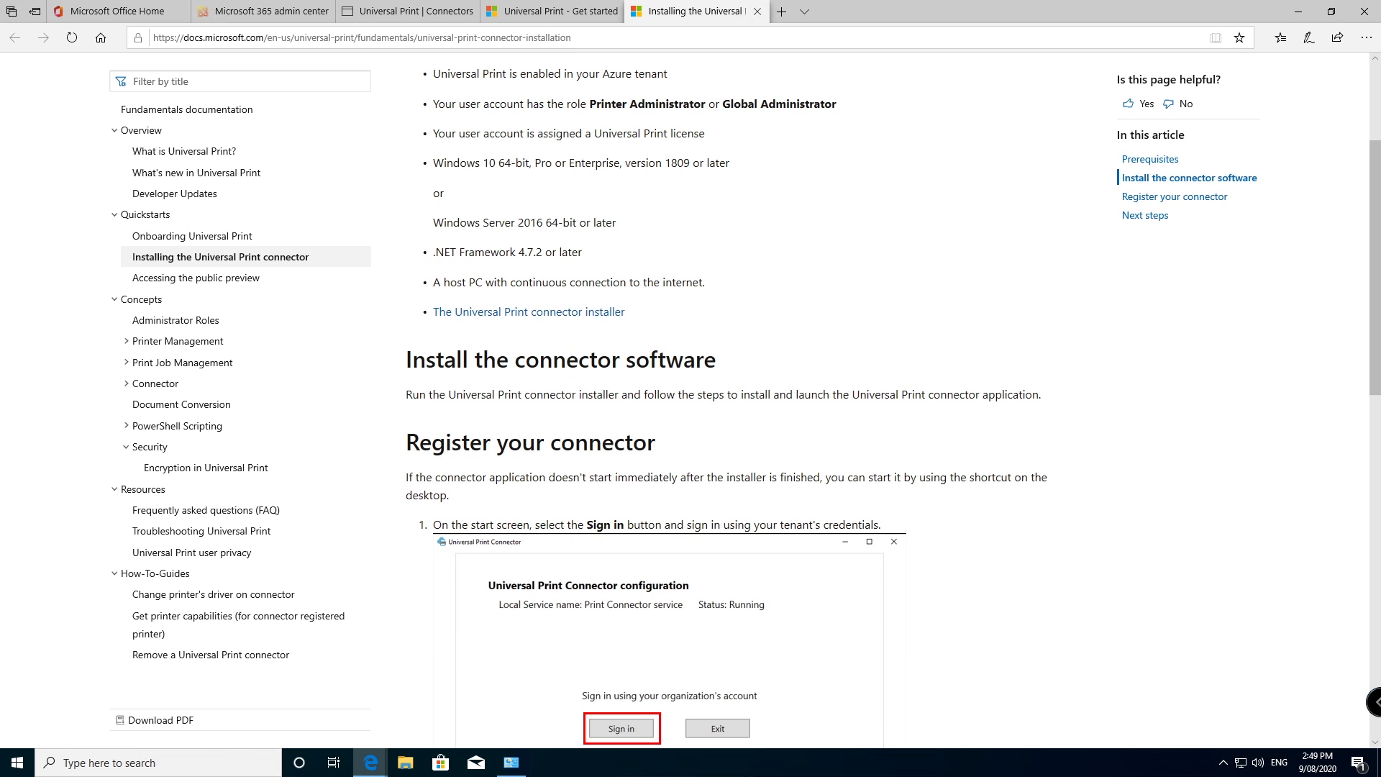
Step: Download and run the connector installer, accept its licence terms and approve the installation
left_click(526, 313)
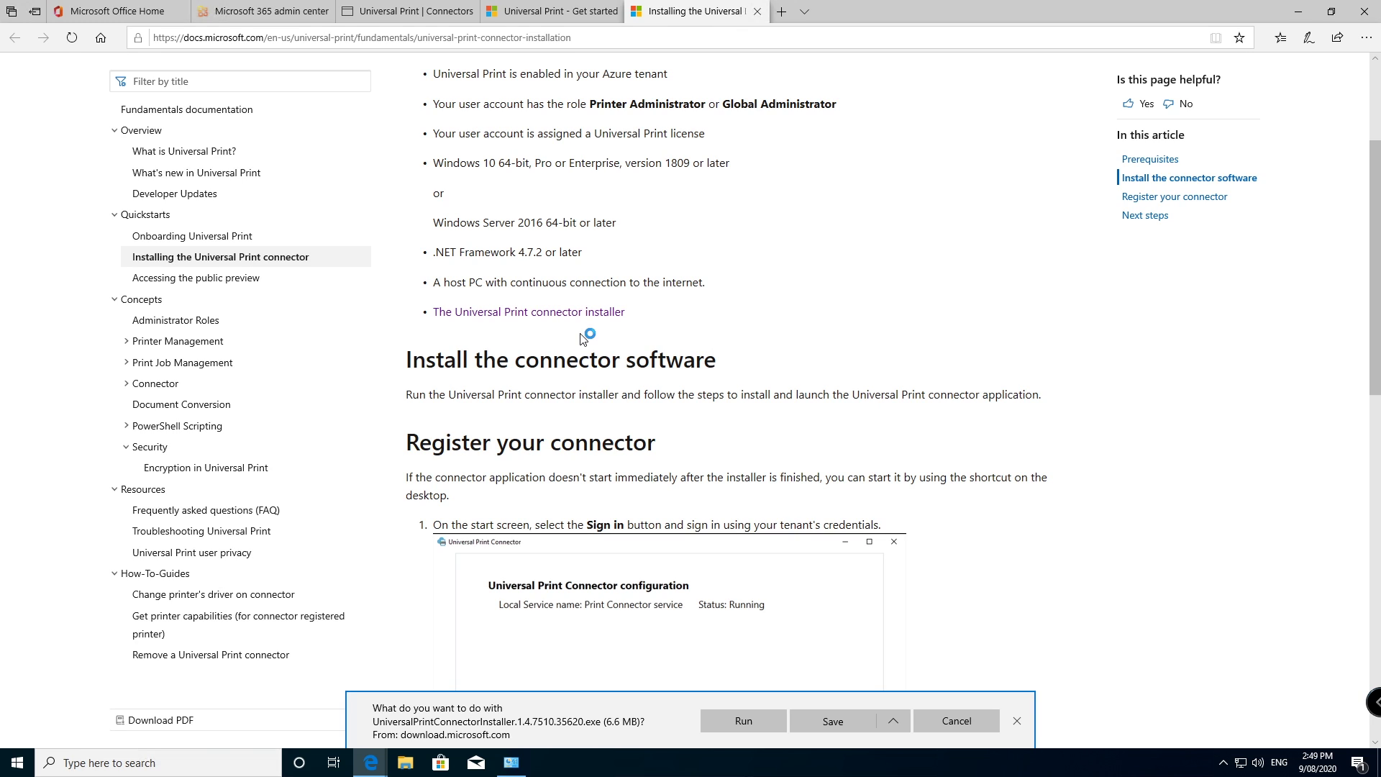
left_click(746, 722)
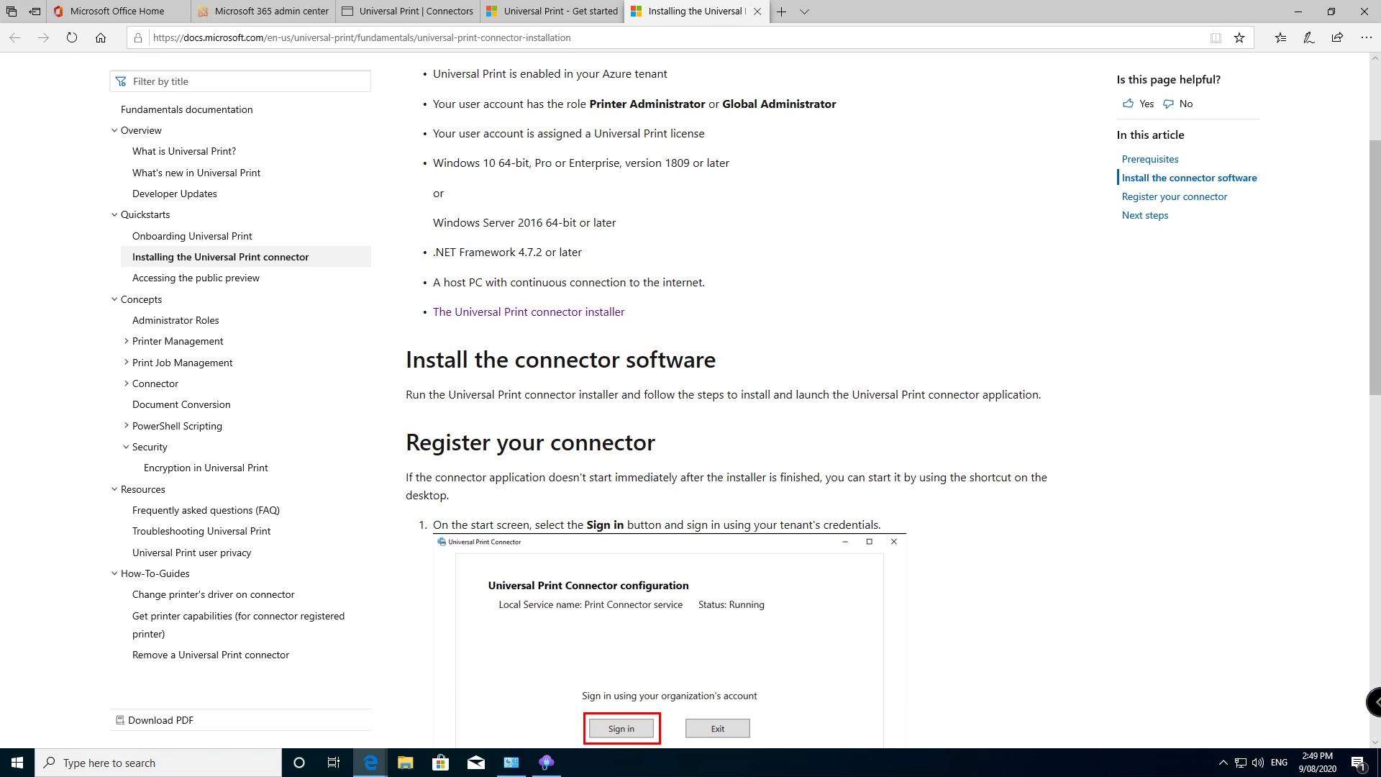
left_click(655, 461)
left_click(775, 481)
left_click(615, 479)
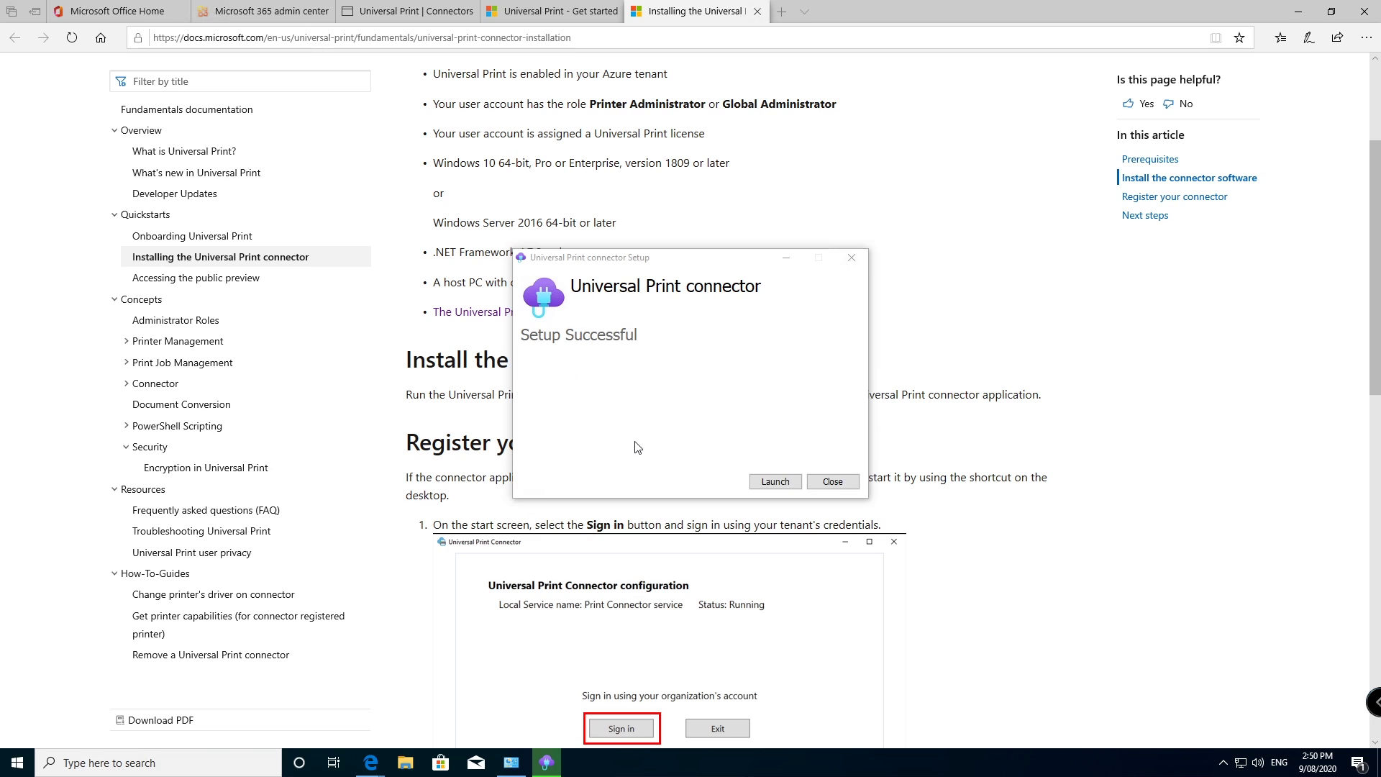
Step: Launch the Universal Print connector app and dismiss the diagnostic data notice
left_click(775, 482)
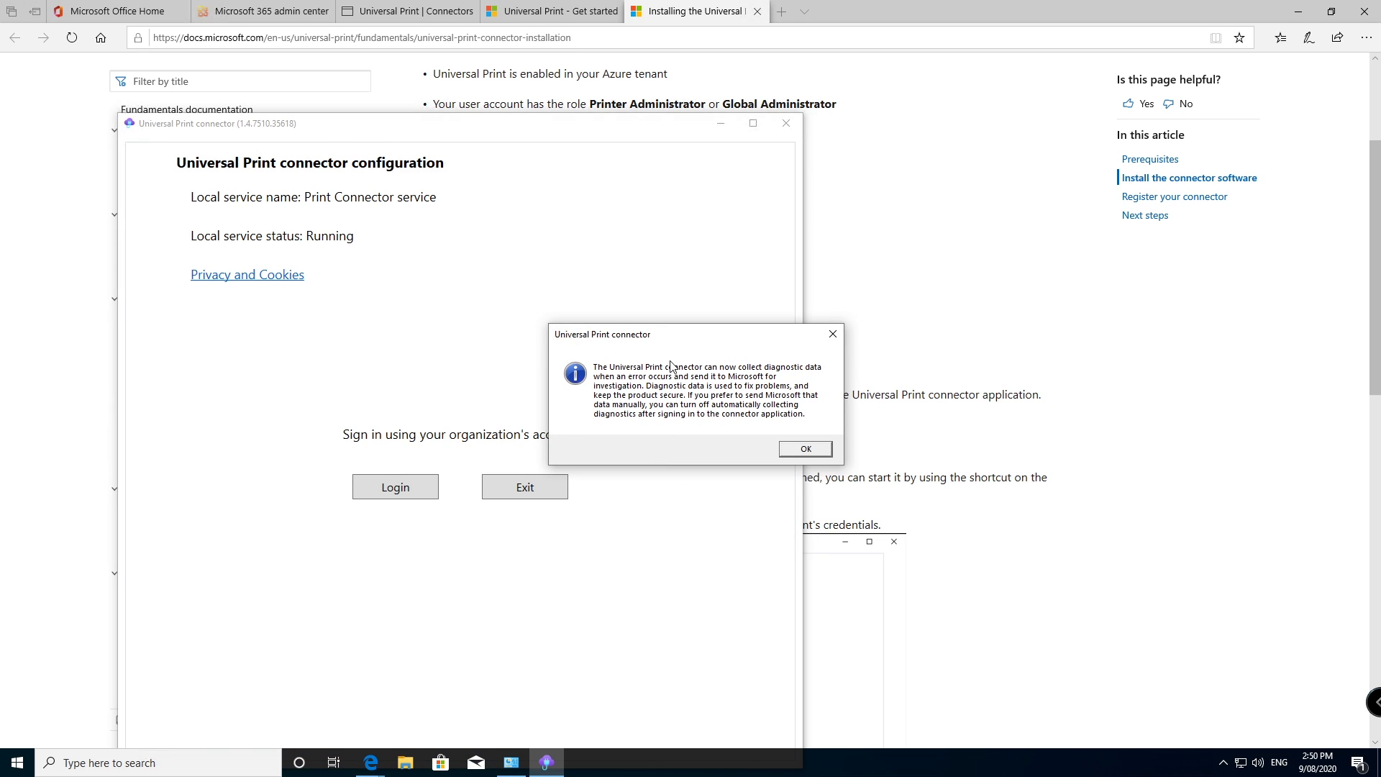
left_click_drag(640, 331, 560, 276)
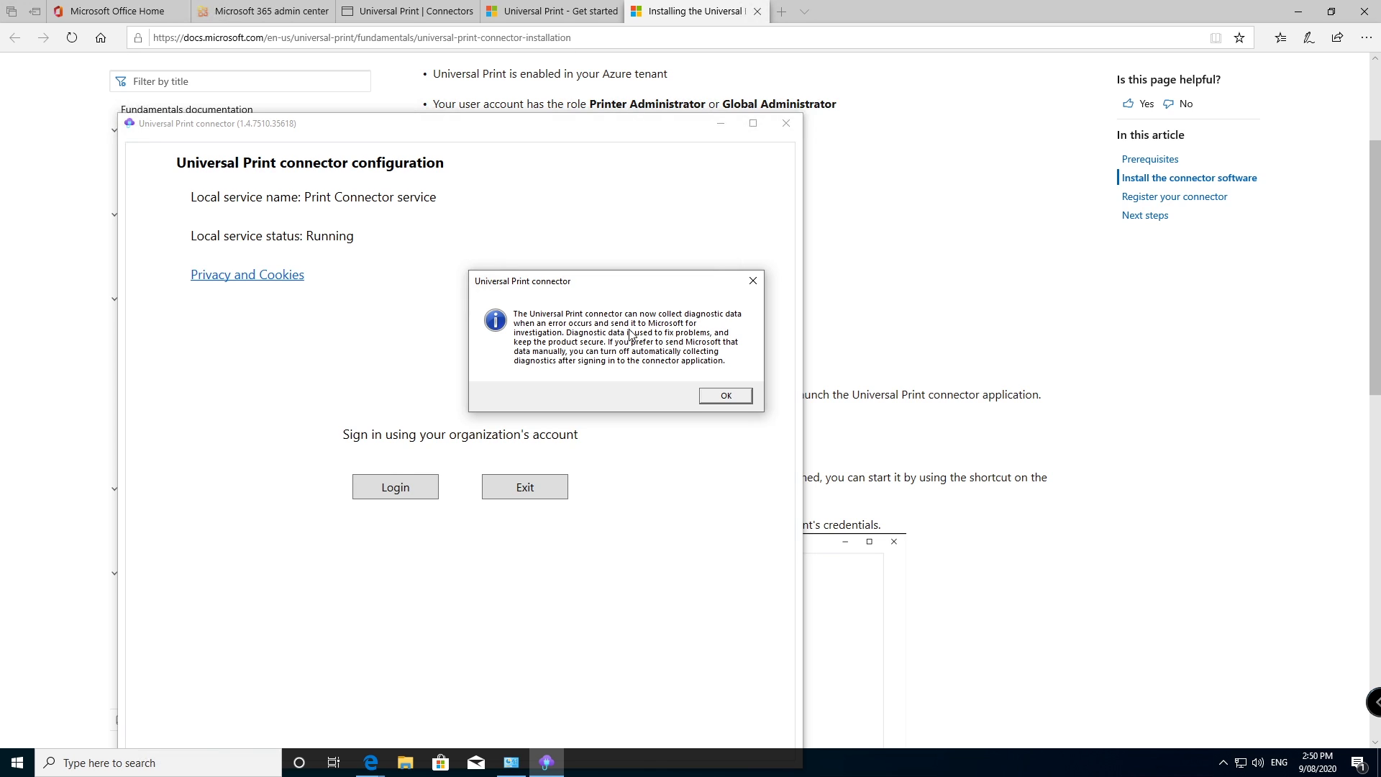
left_click(723, 397)
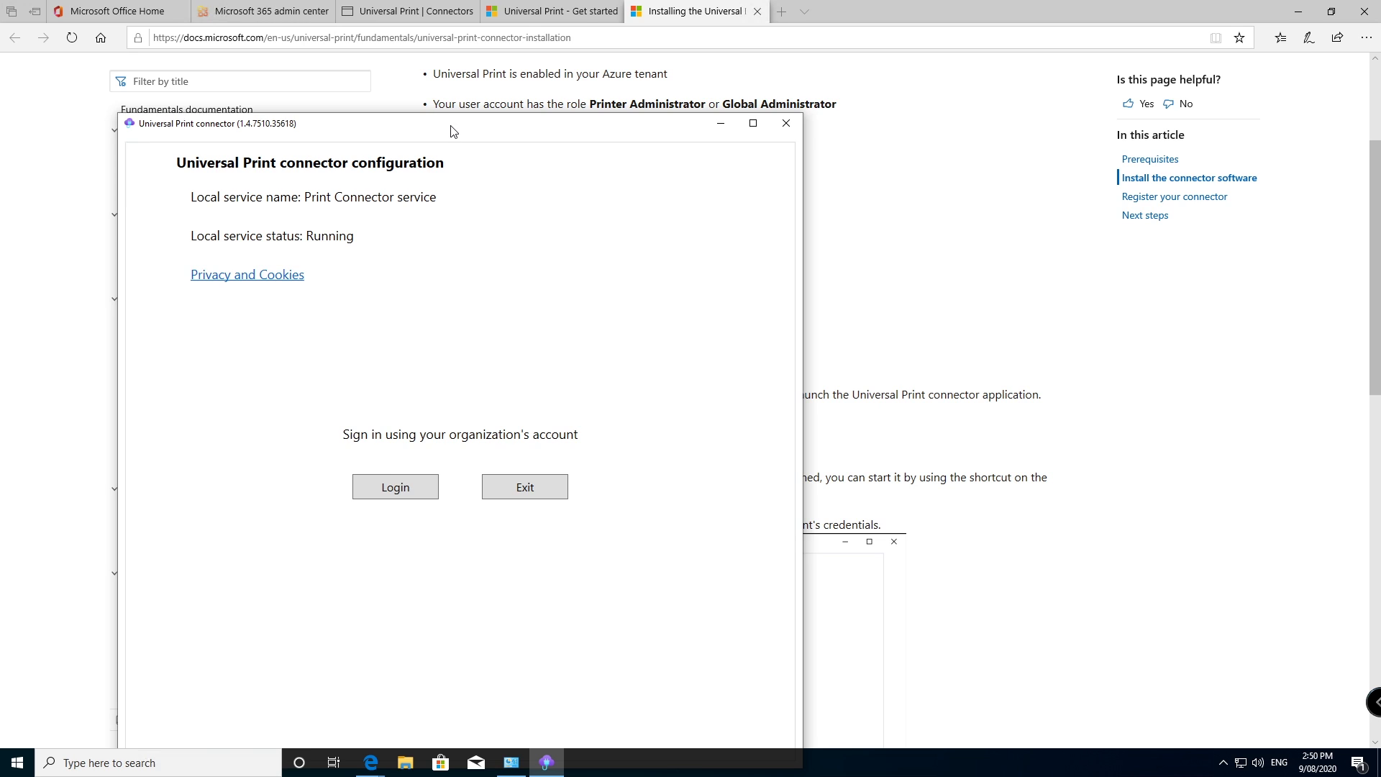
left_click_drag(453, 130, 488, 74)
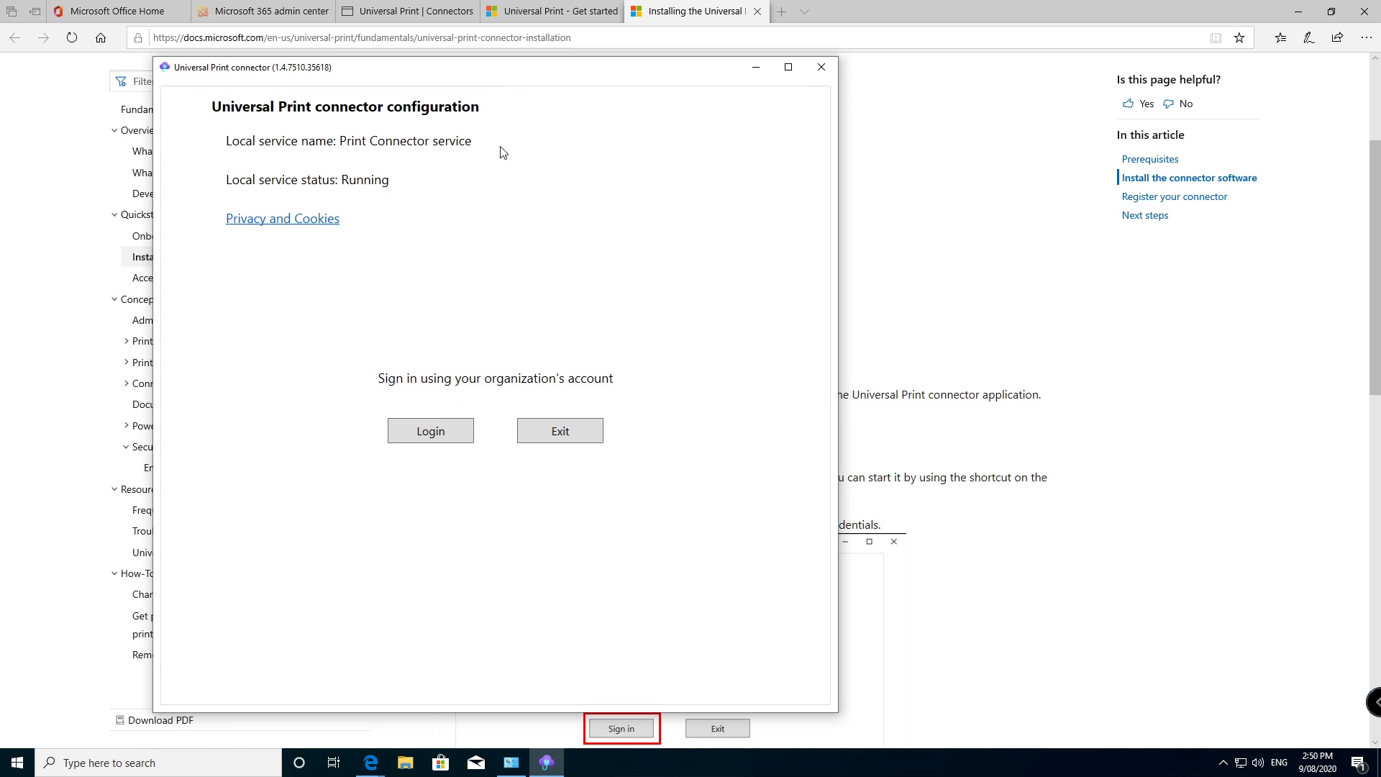
Step: Sign in to the connector with the tenant admin's e-mail address and password
left_click(416, 426)
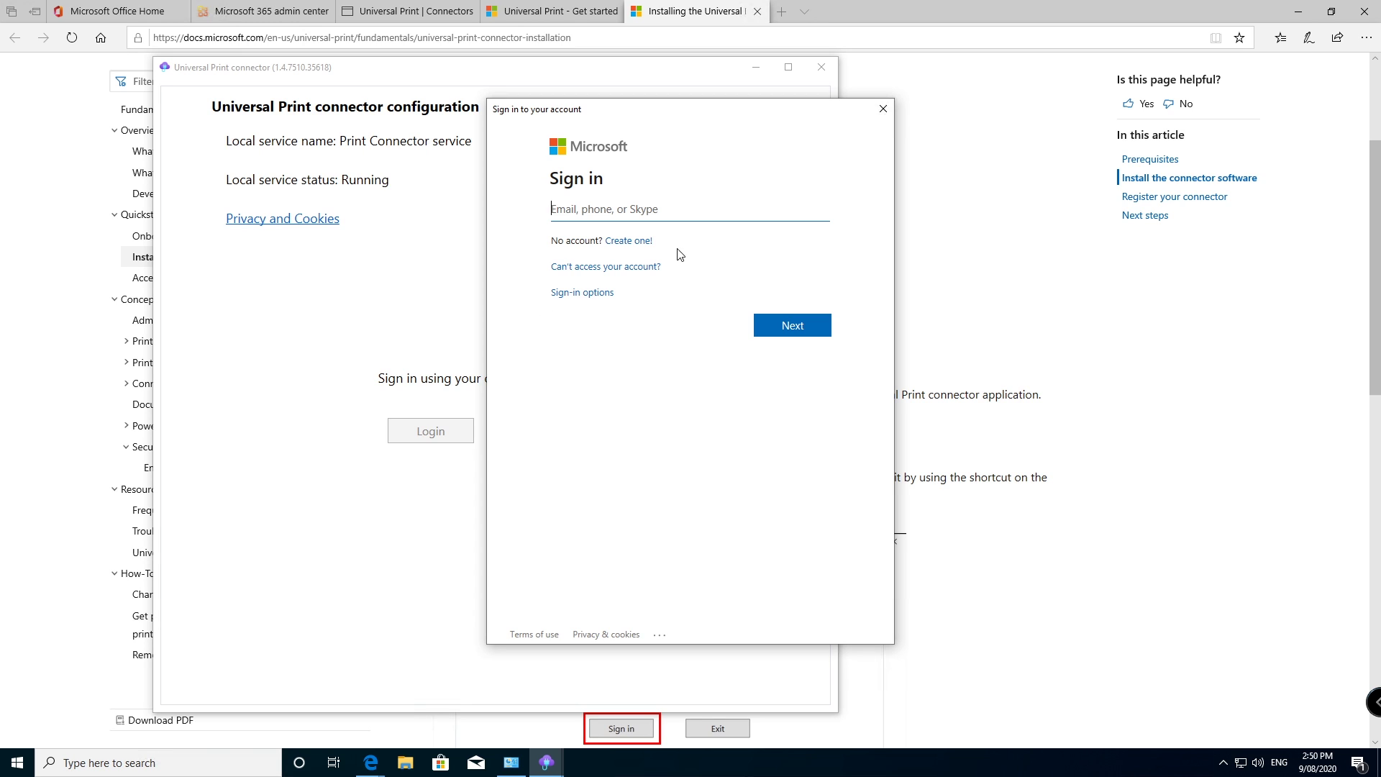
key("ctrl+v")
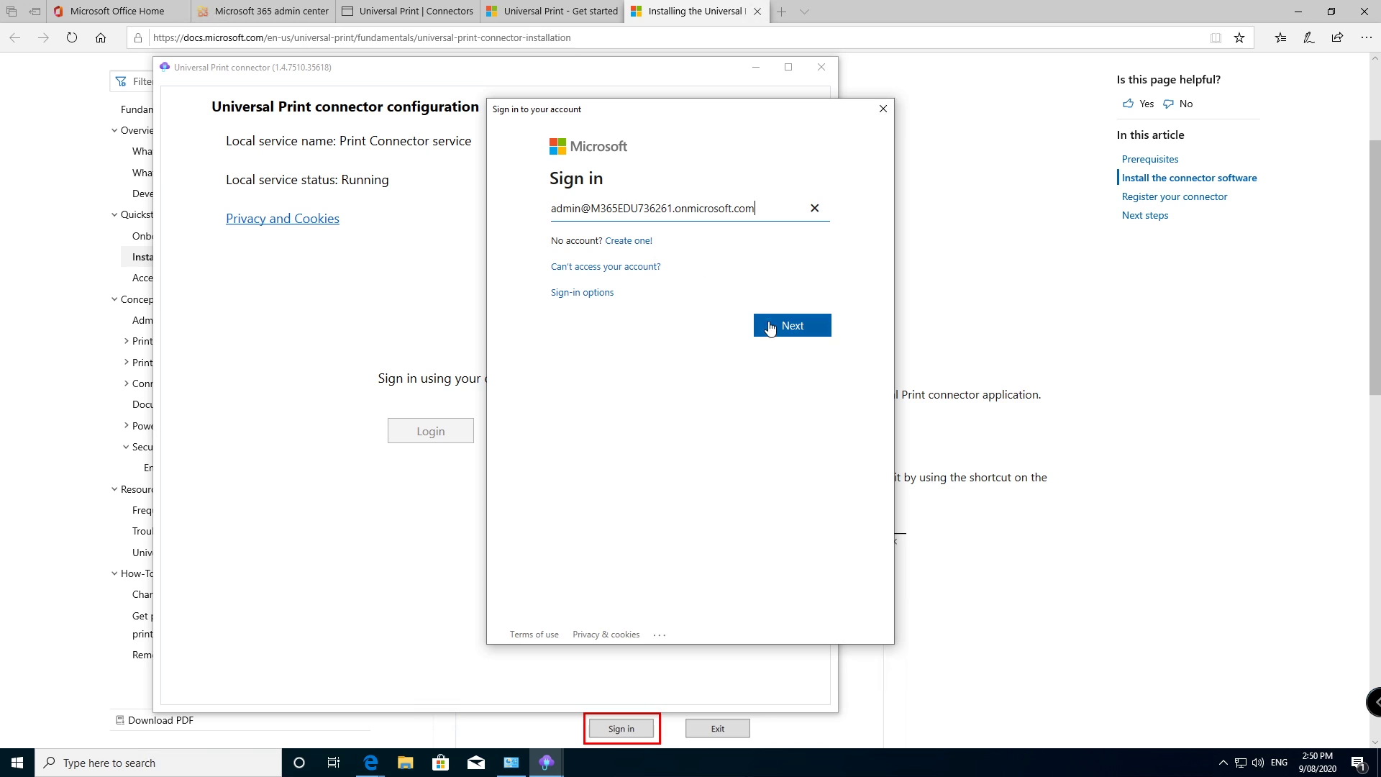
left_click(775, 325)
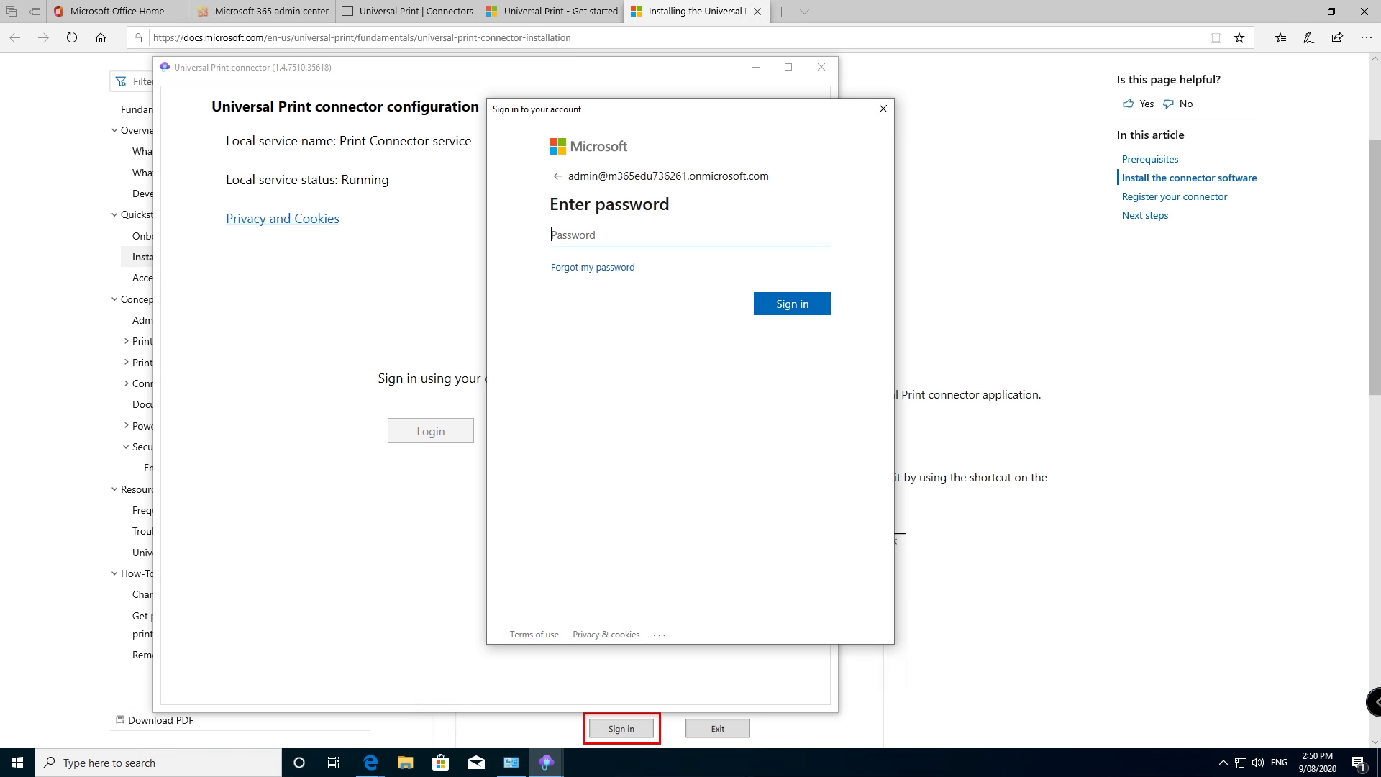
key("ctrl+v")
left_click(815, 302)
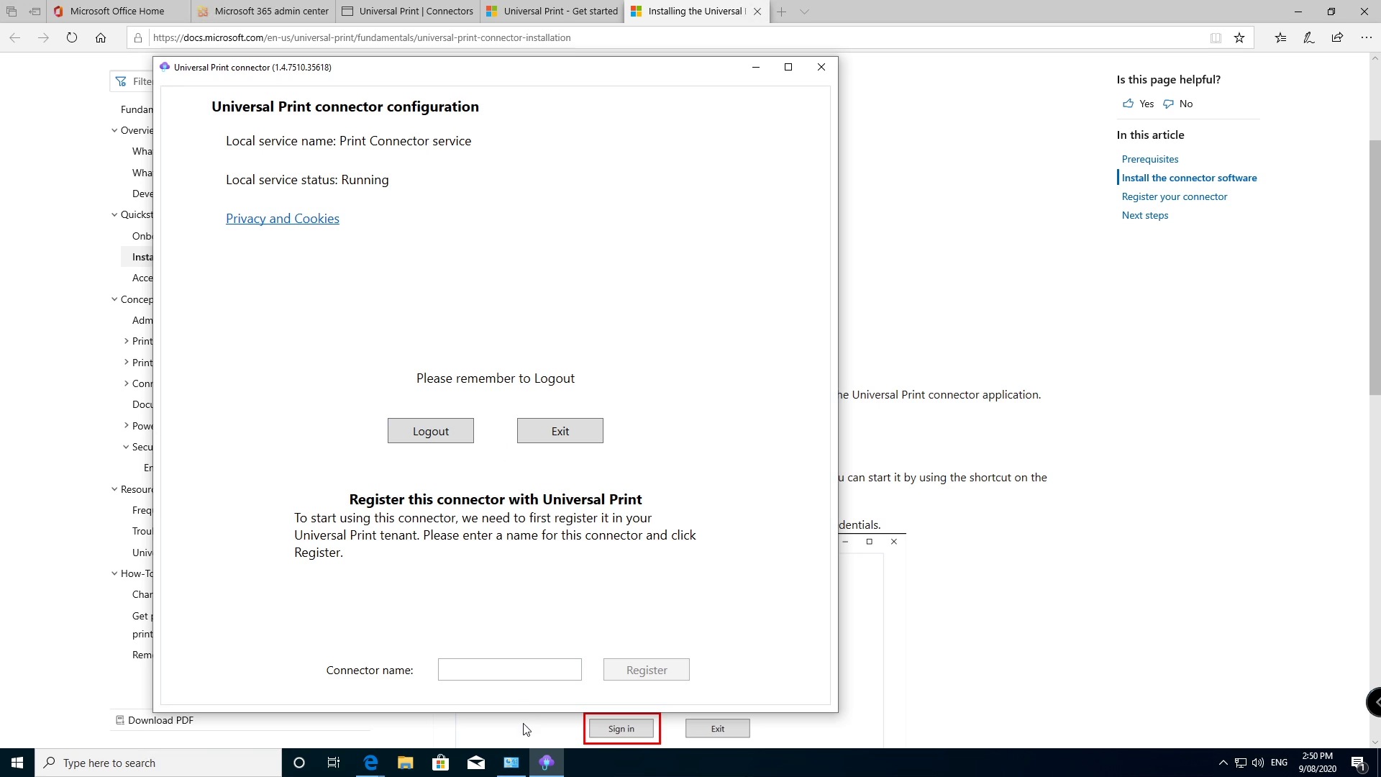
Step: Name the connector 'On Prem Connector' and register it with Universal Print
left_click(507, 670)
type("On")
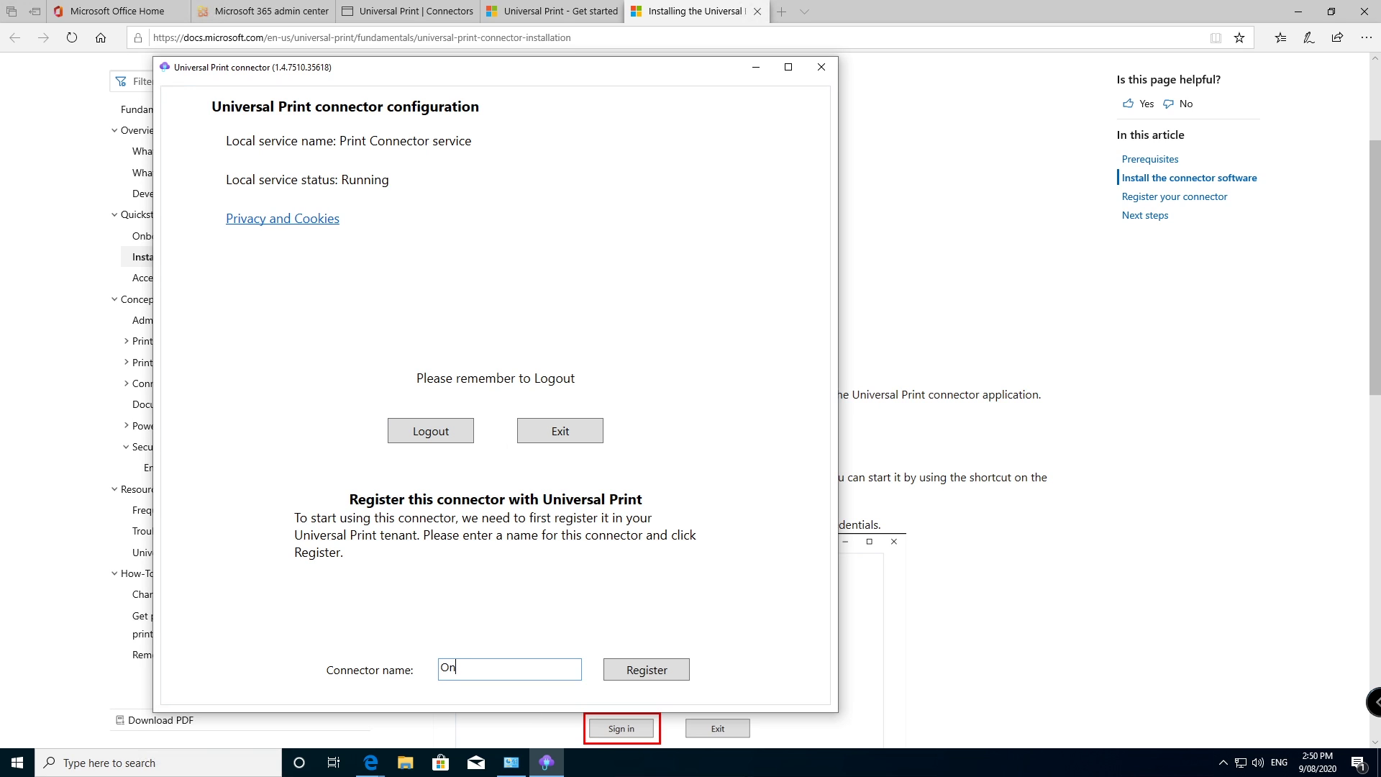
type(" Prem Connector")
left_click(647, 670)
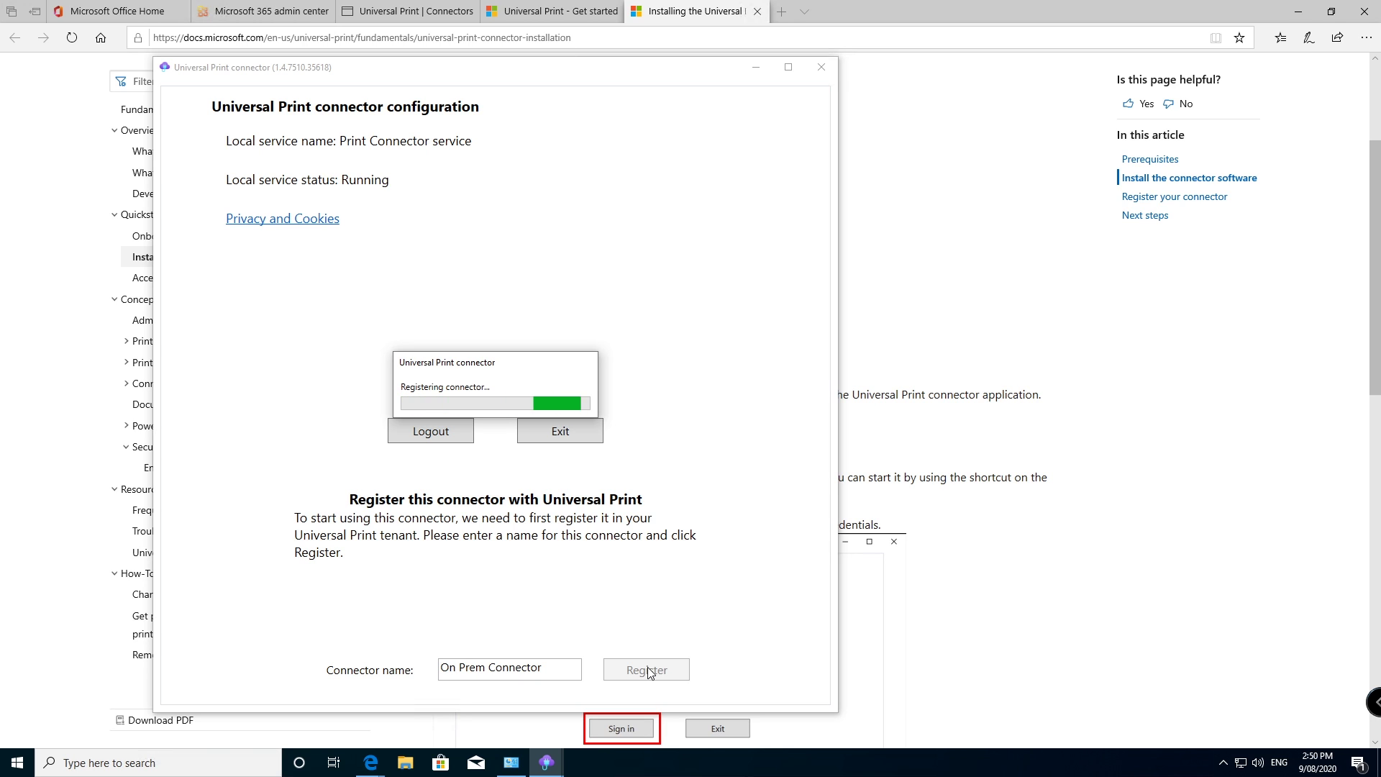
Step: Refresh the Azure portal's Universal Print connectors list so the new connector appears
left_click(397, 9)
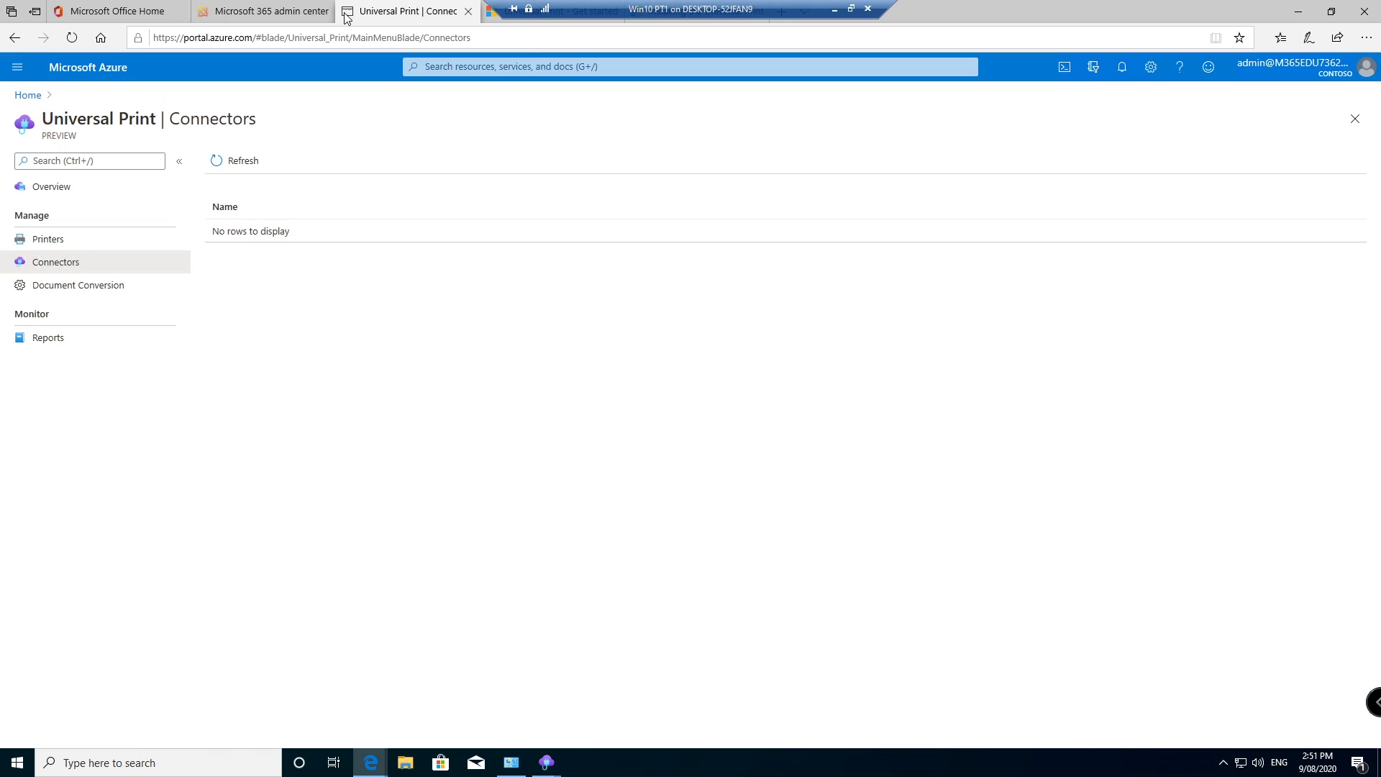
left_click(238, 160)
mouse_move(547, 761)
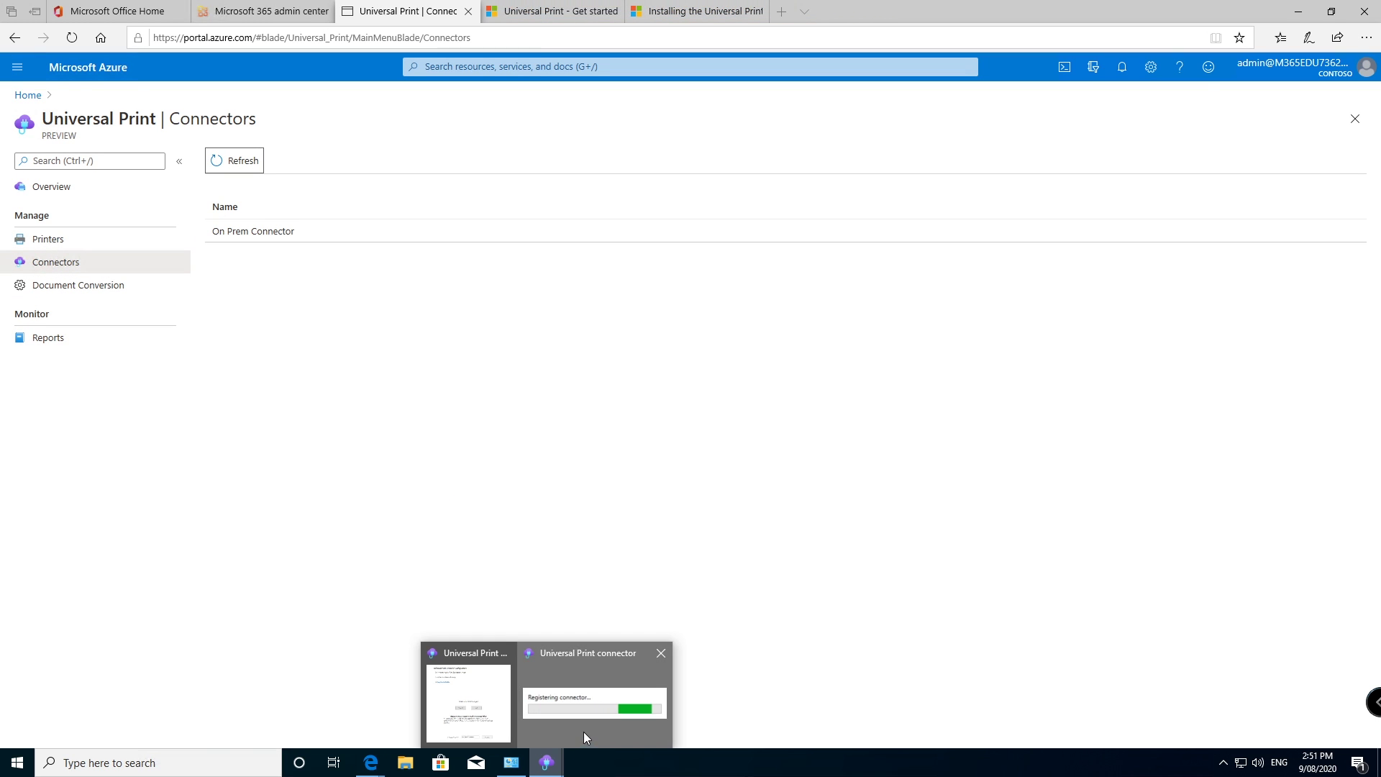
left_click(584, 731)
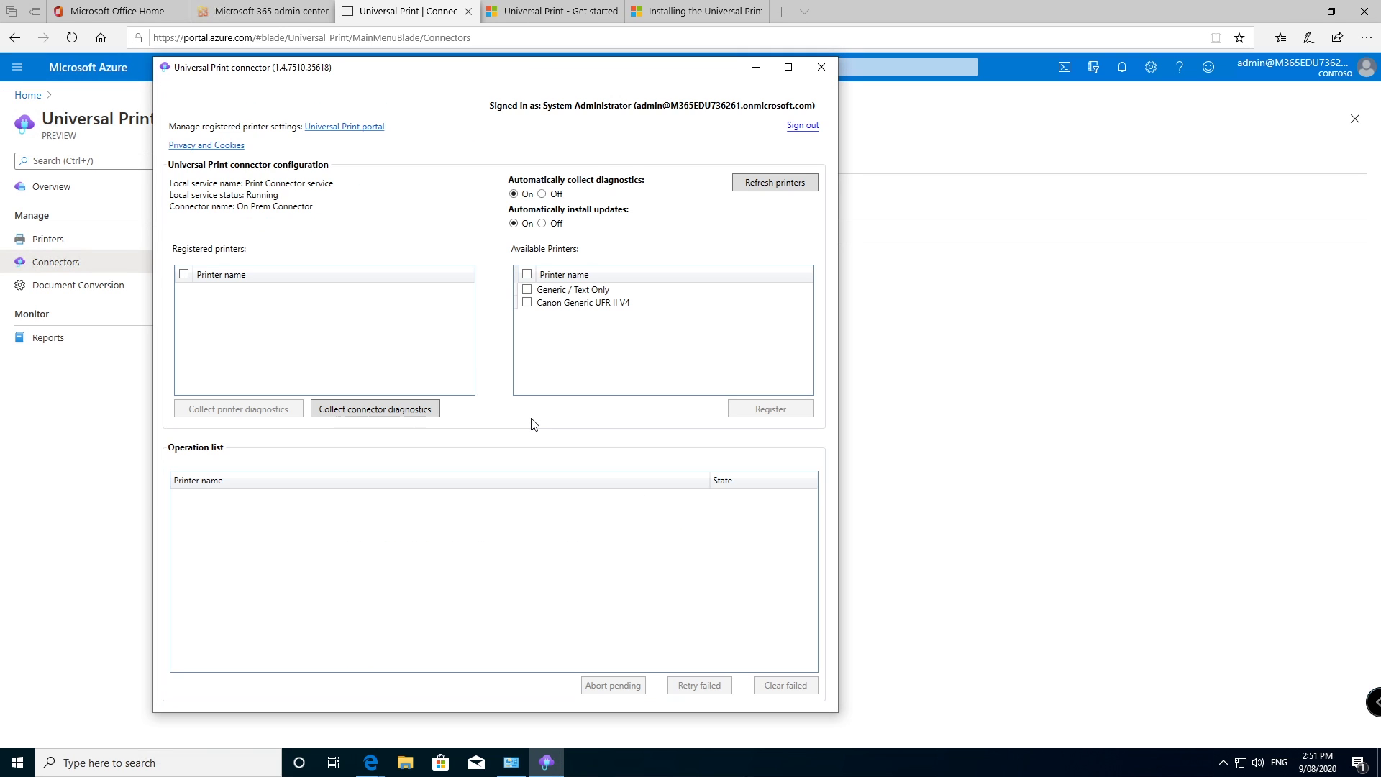
left_click(945, 277)
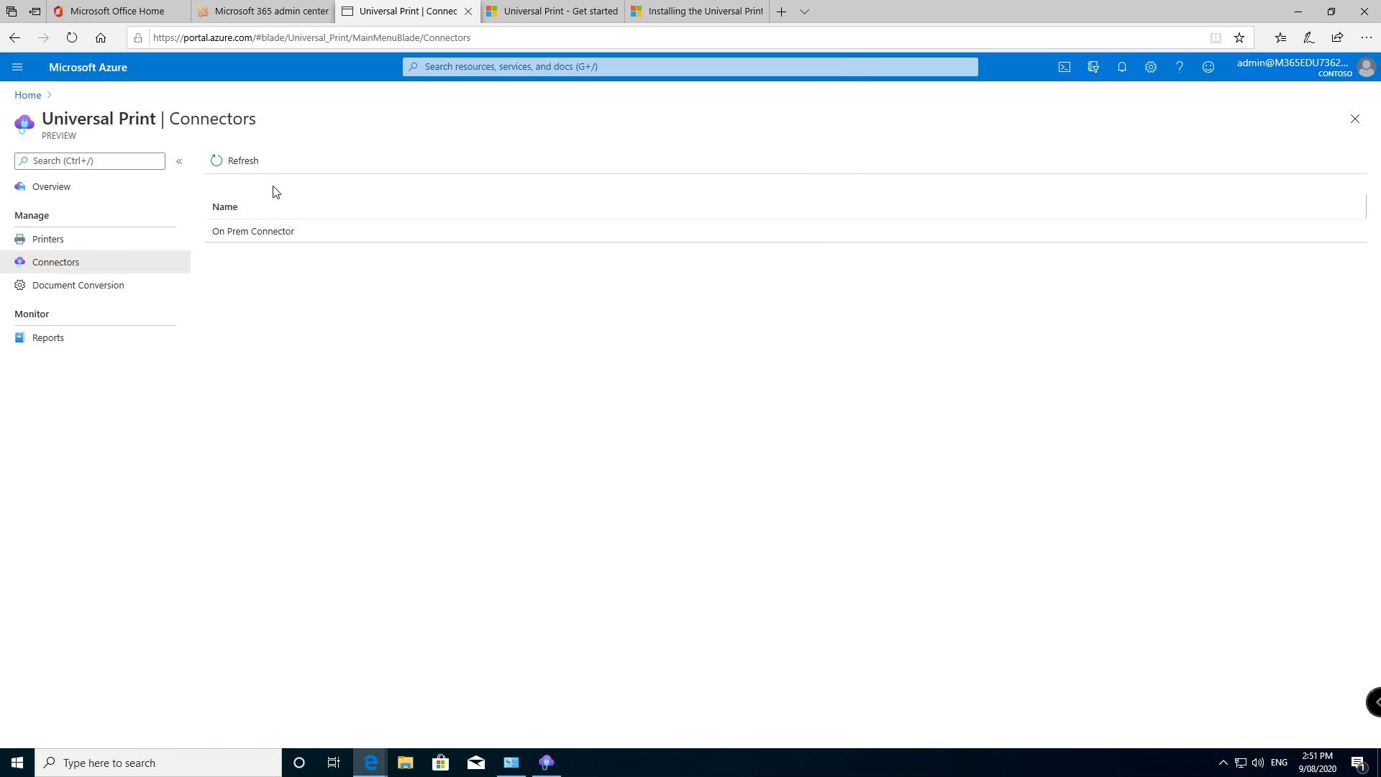
left_click(224, 162)
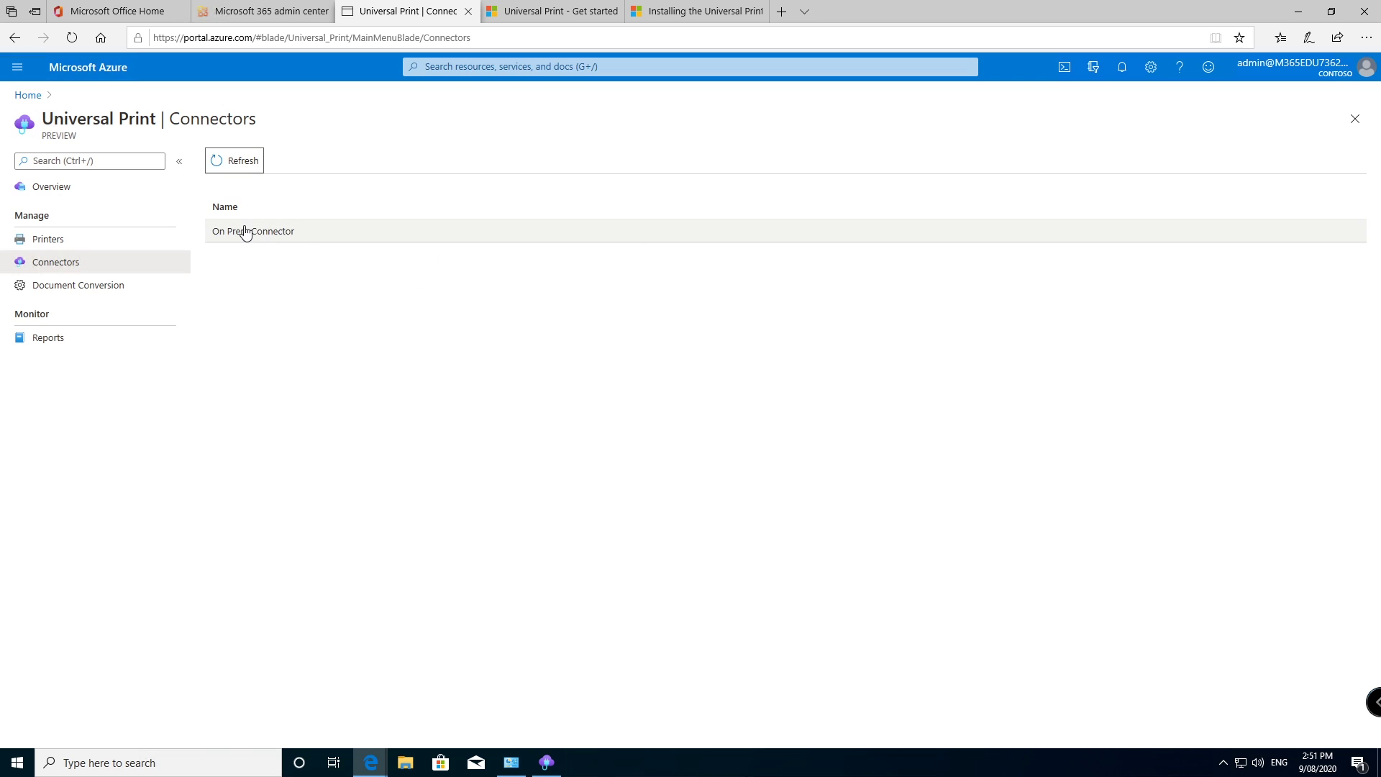
Step: Copy On Prem Connector's hostname and OS version from its details, then open Printers
left_click(245, 230)
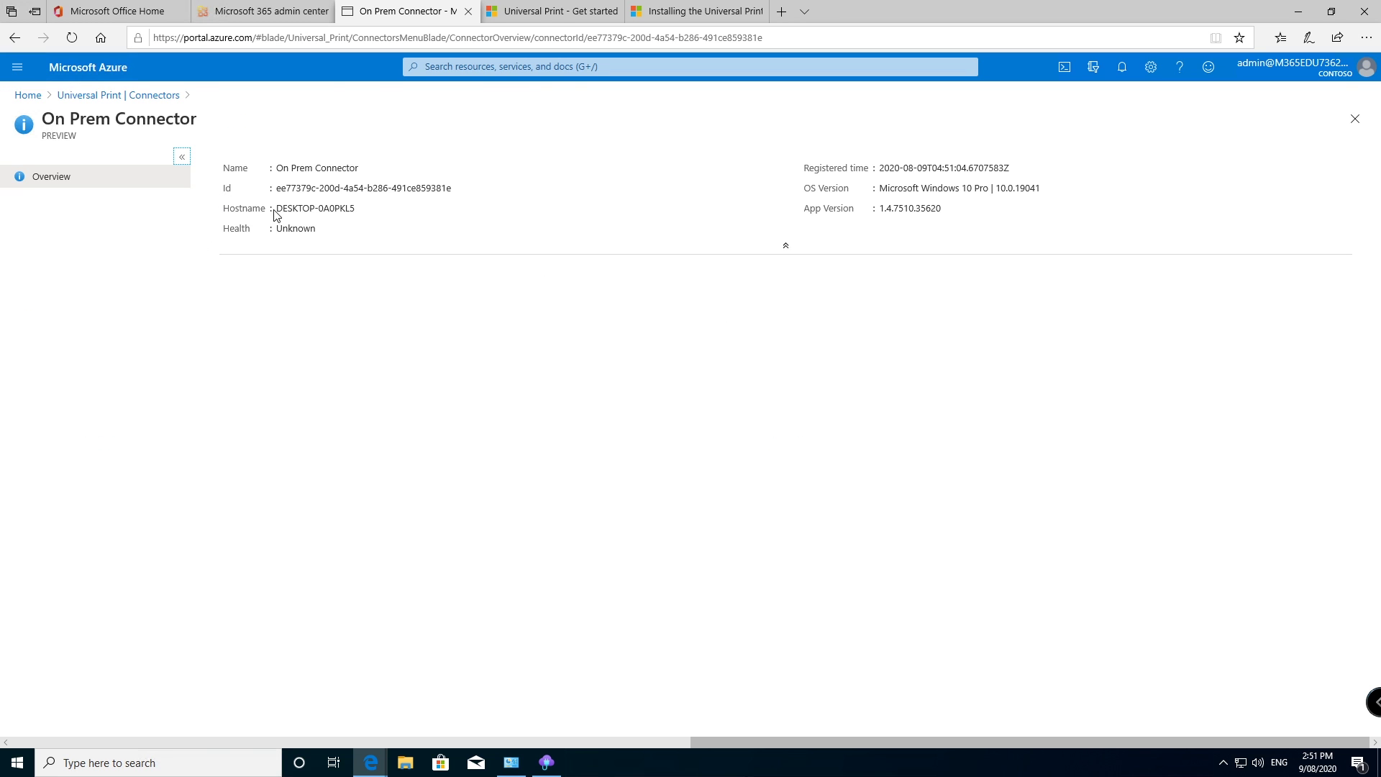
left_click(364, 208)
left_click(1049, 188)
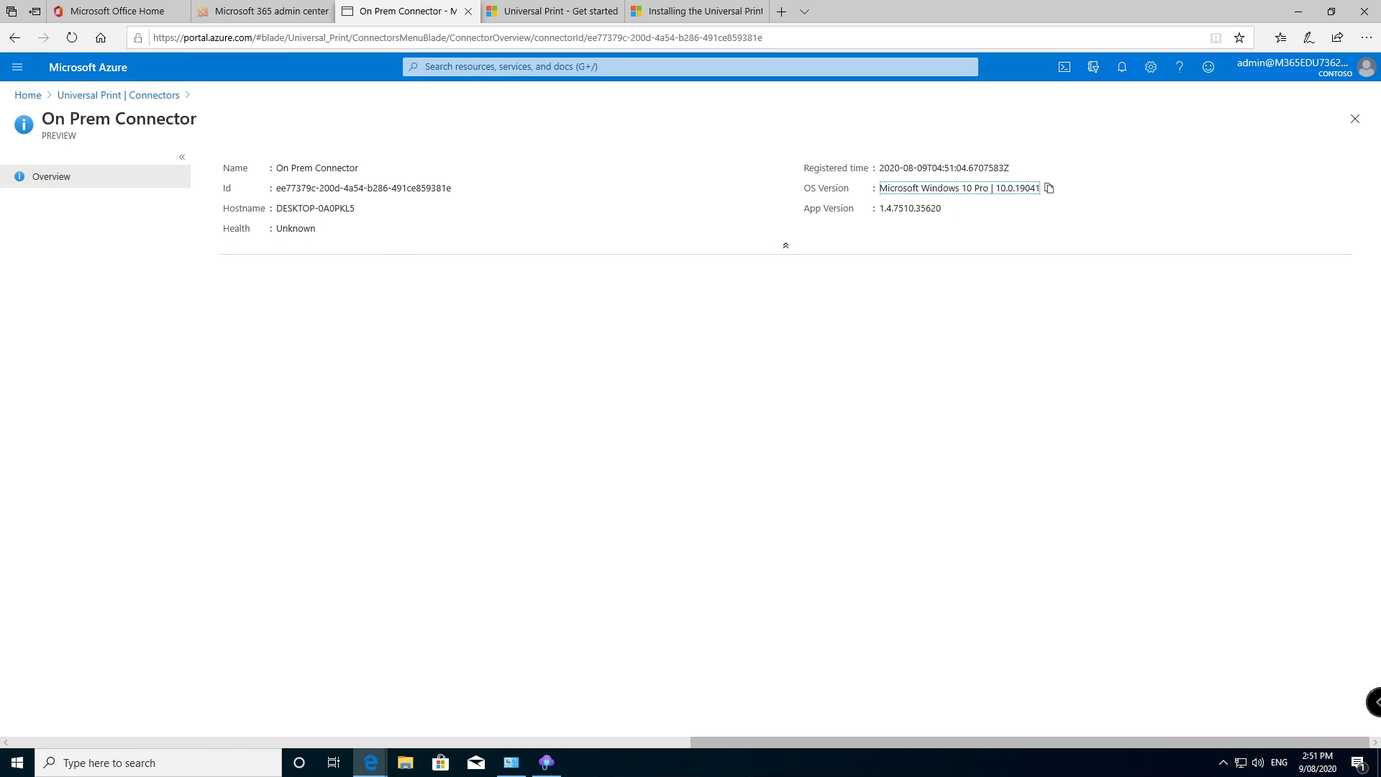
left_click(115, 95)
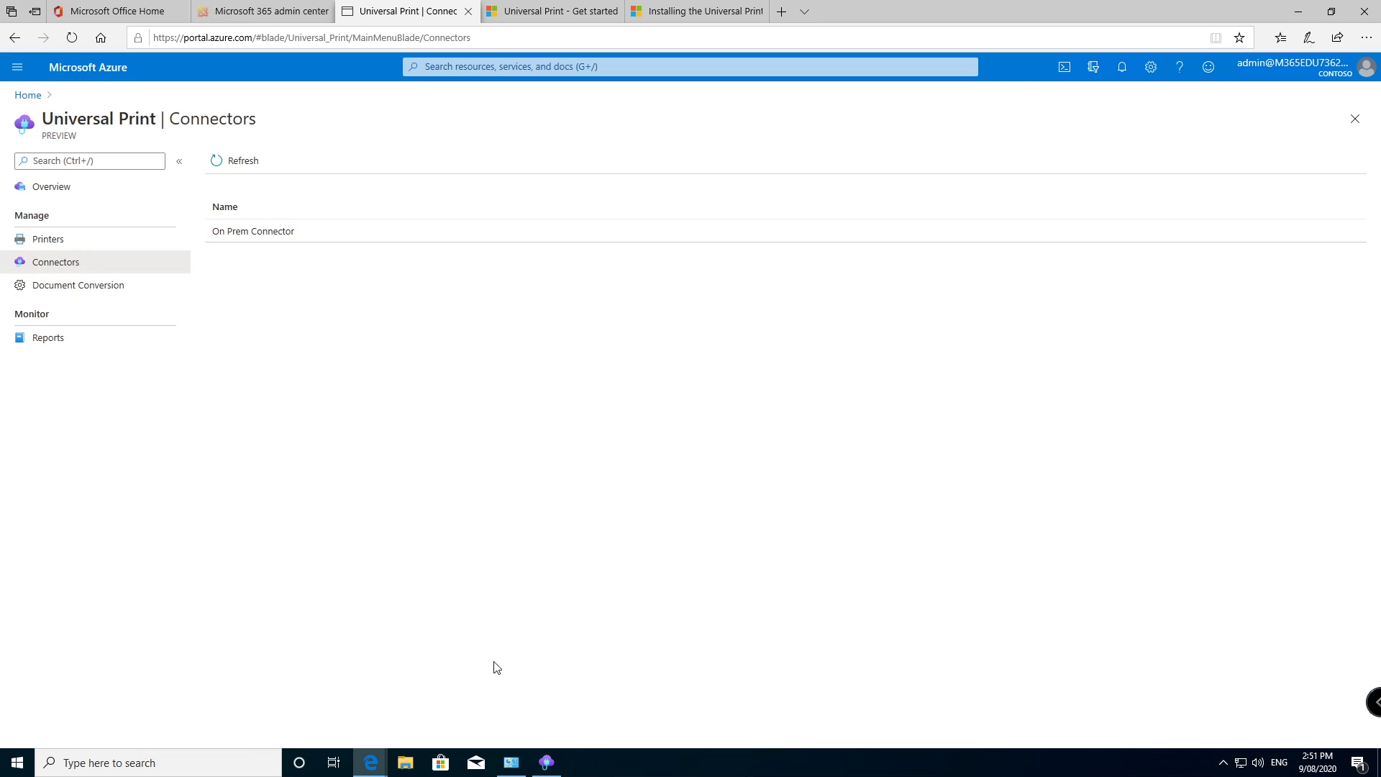
left_click(77, 239)
Step: Register Canon Generic UFR II V4 and Generic / Text Only from the connector's available printers
left_click(544, 766)
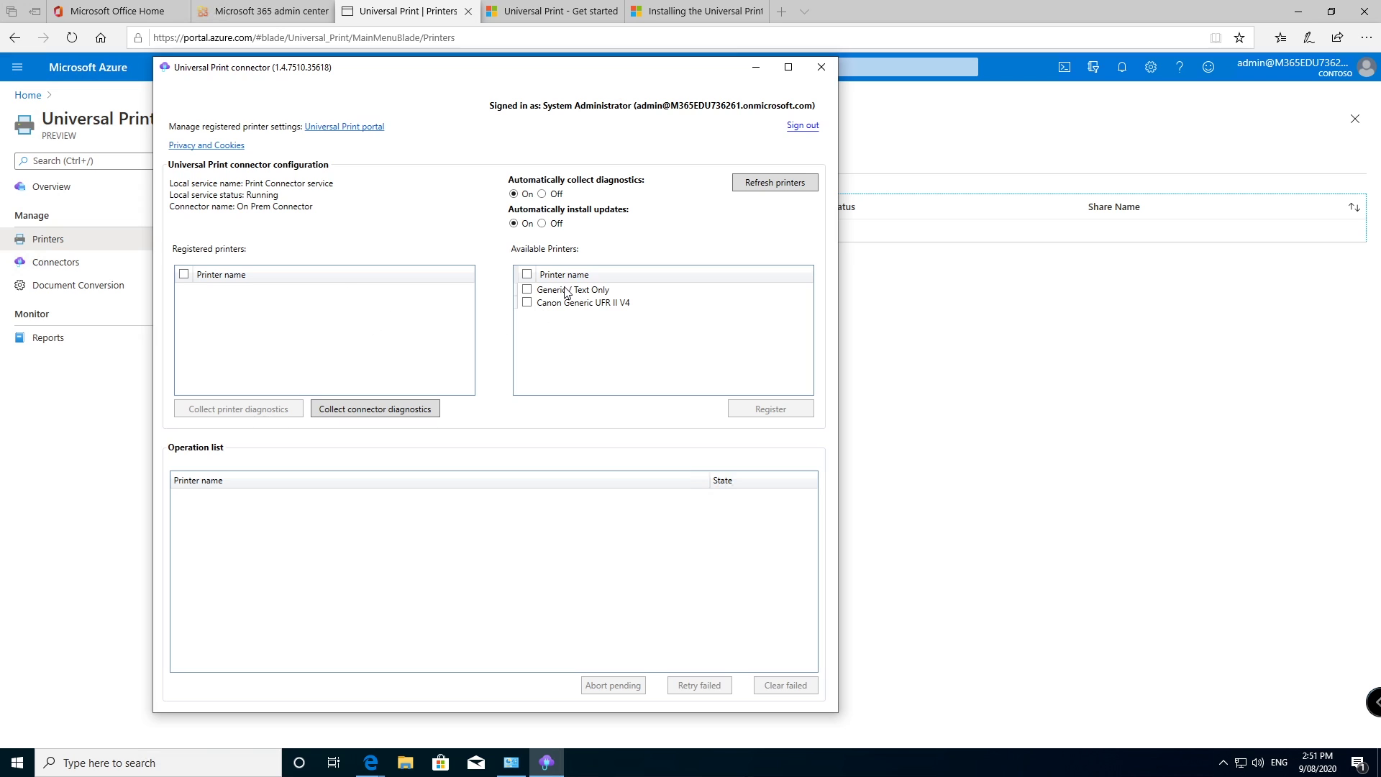
left_click(527, 302)
left_click(528, 289)
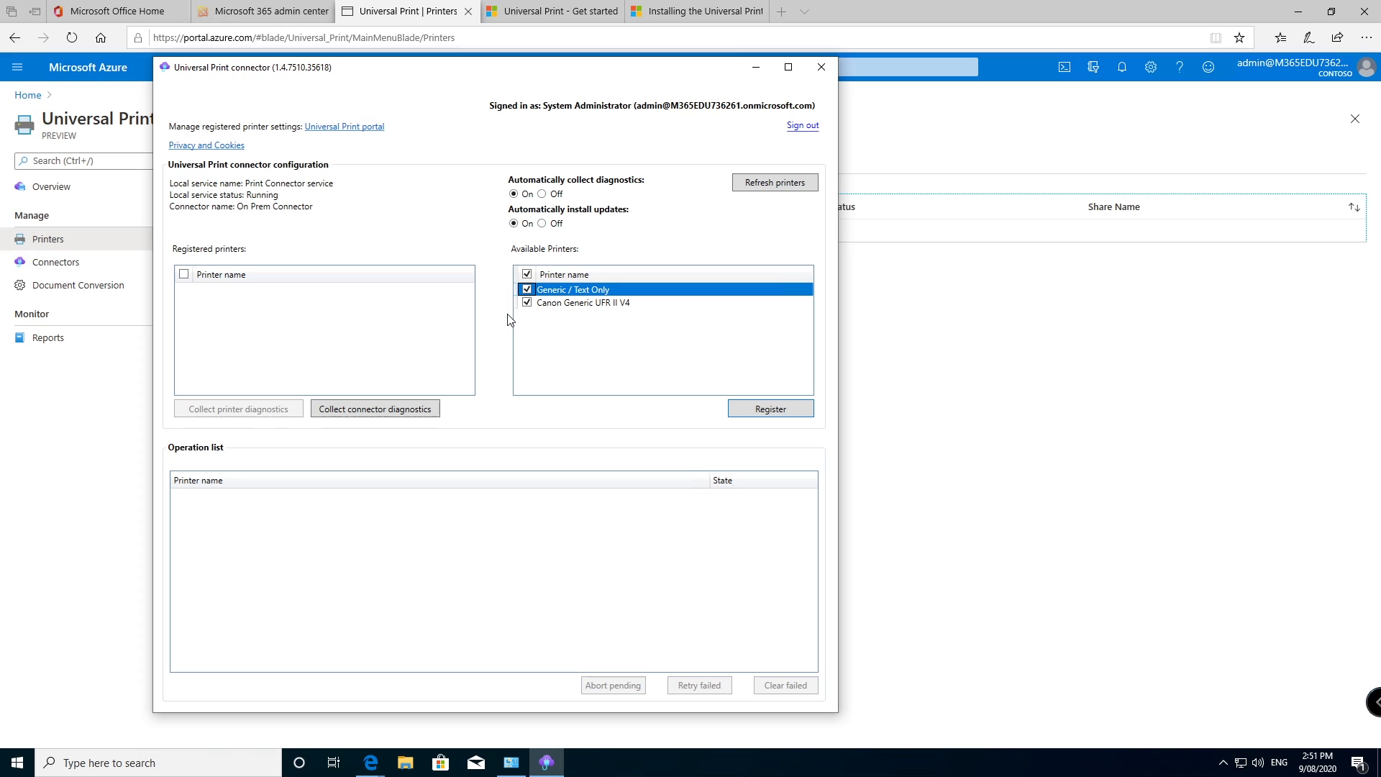
left_click(781, 412)
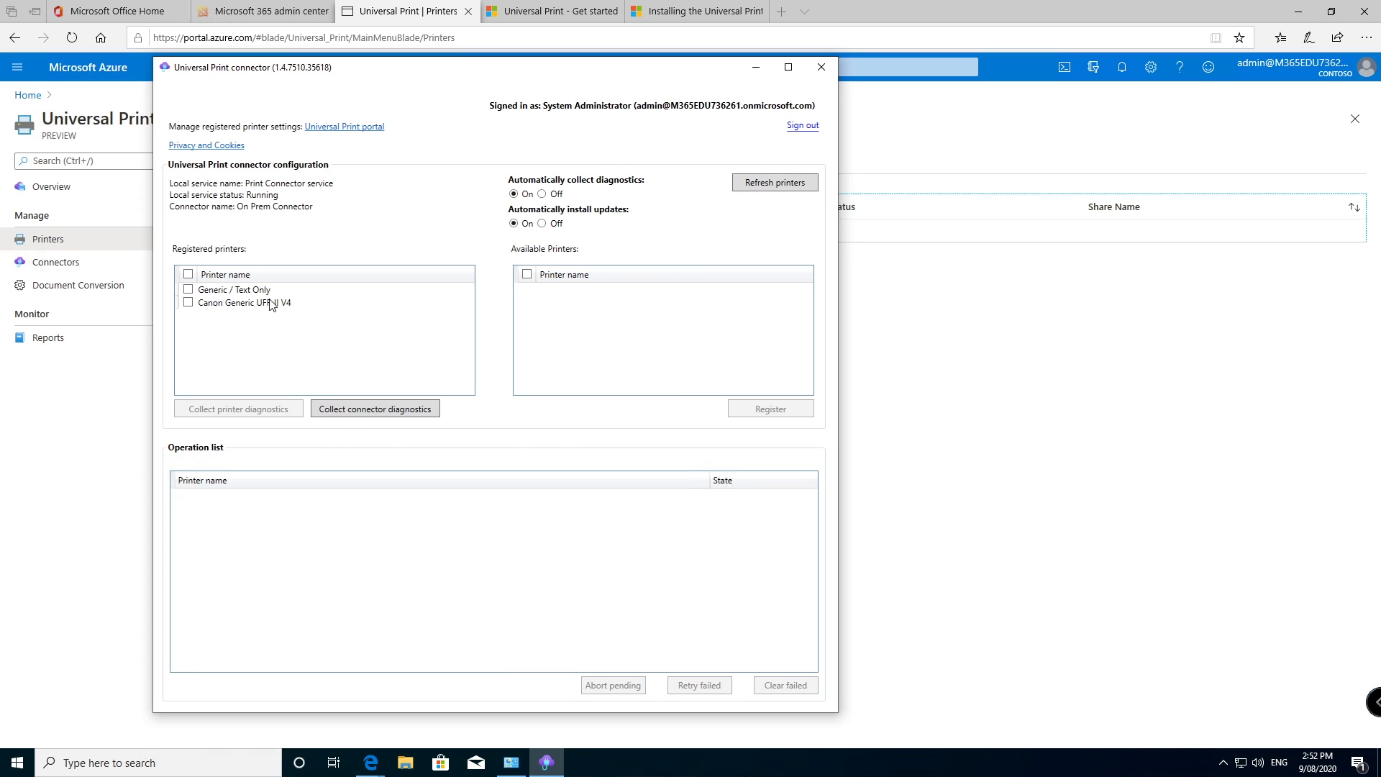
left_click(188, 290)
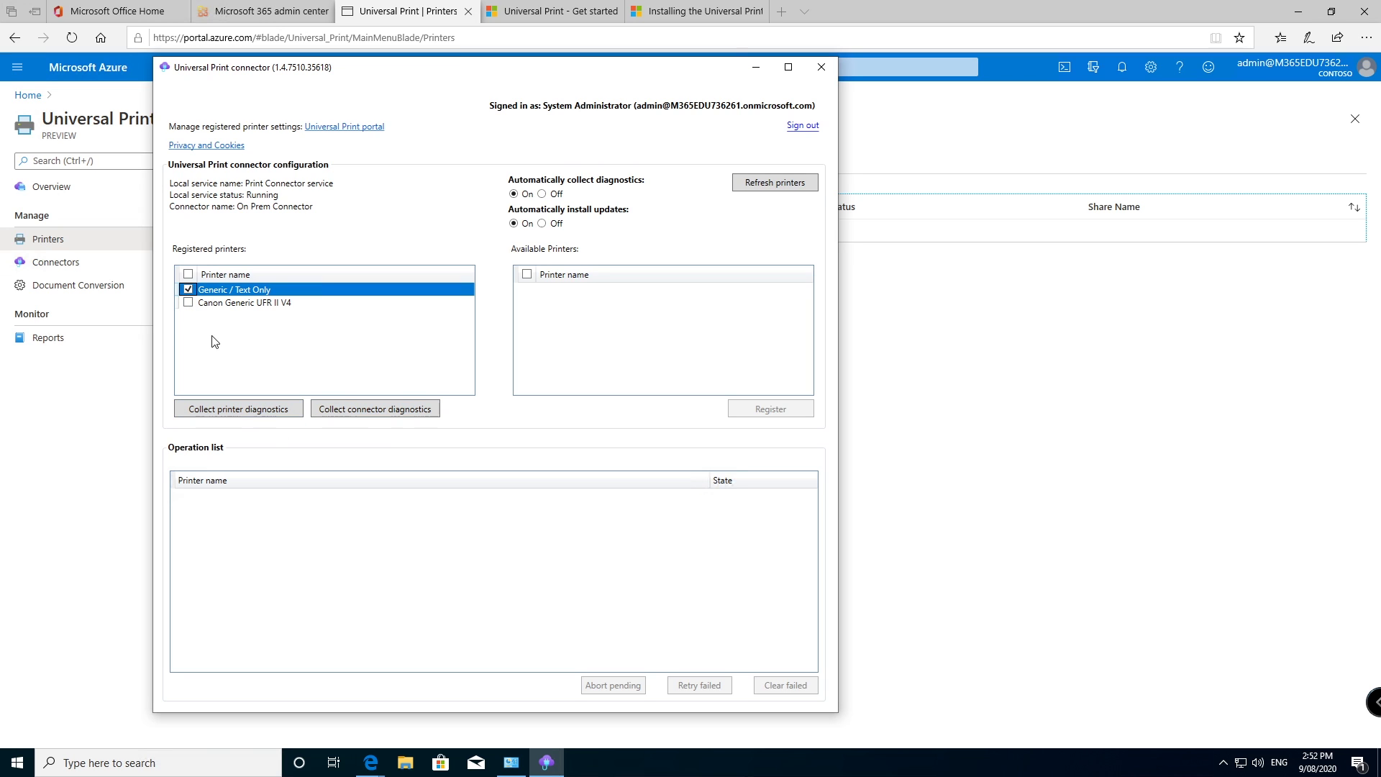
left_click(188, 289)
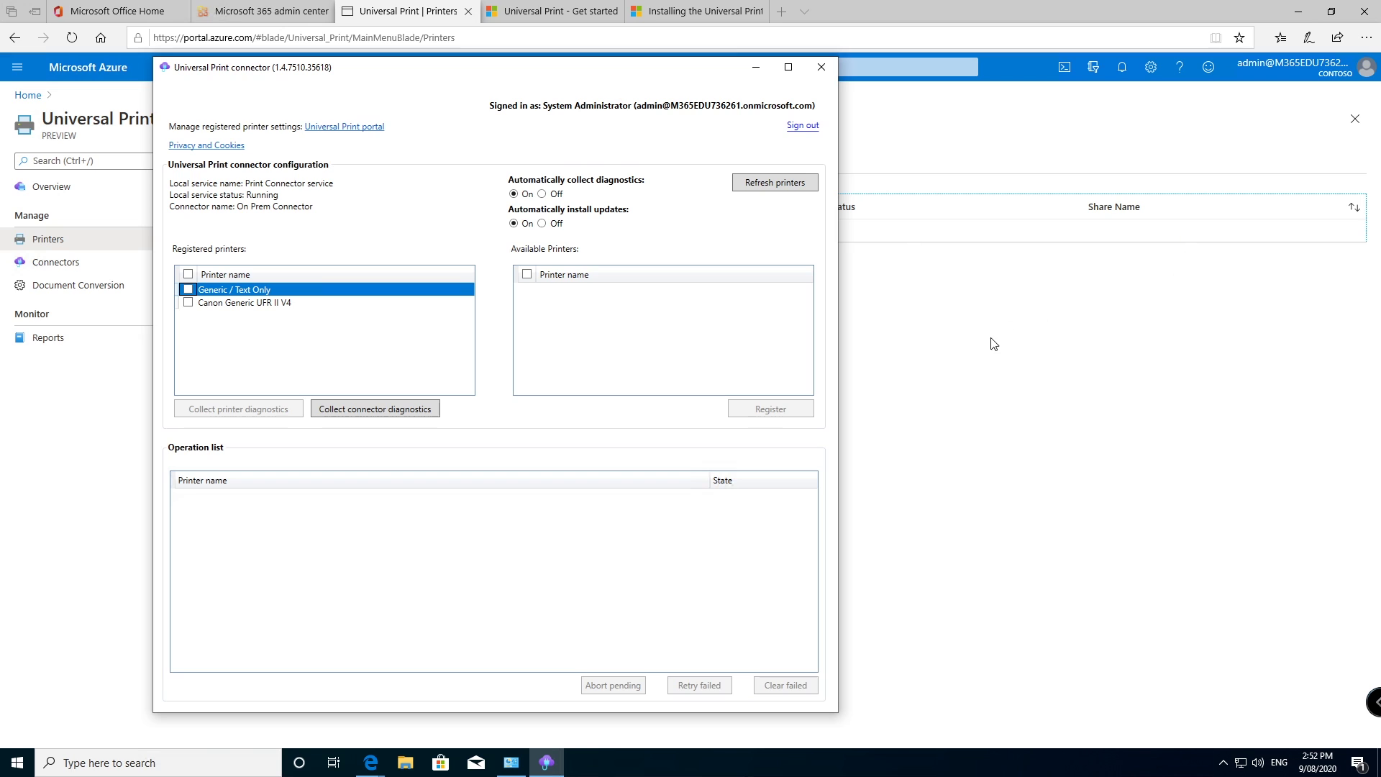
left_click(968, 358)
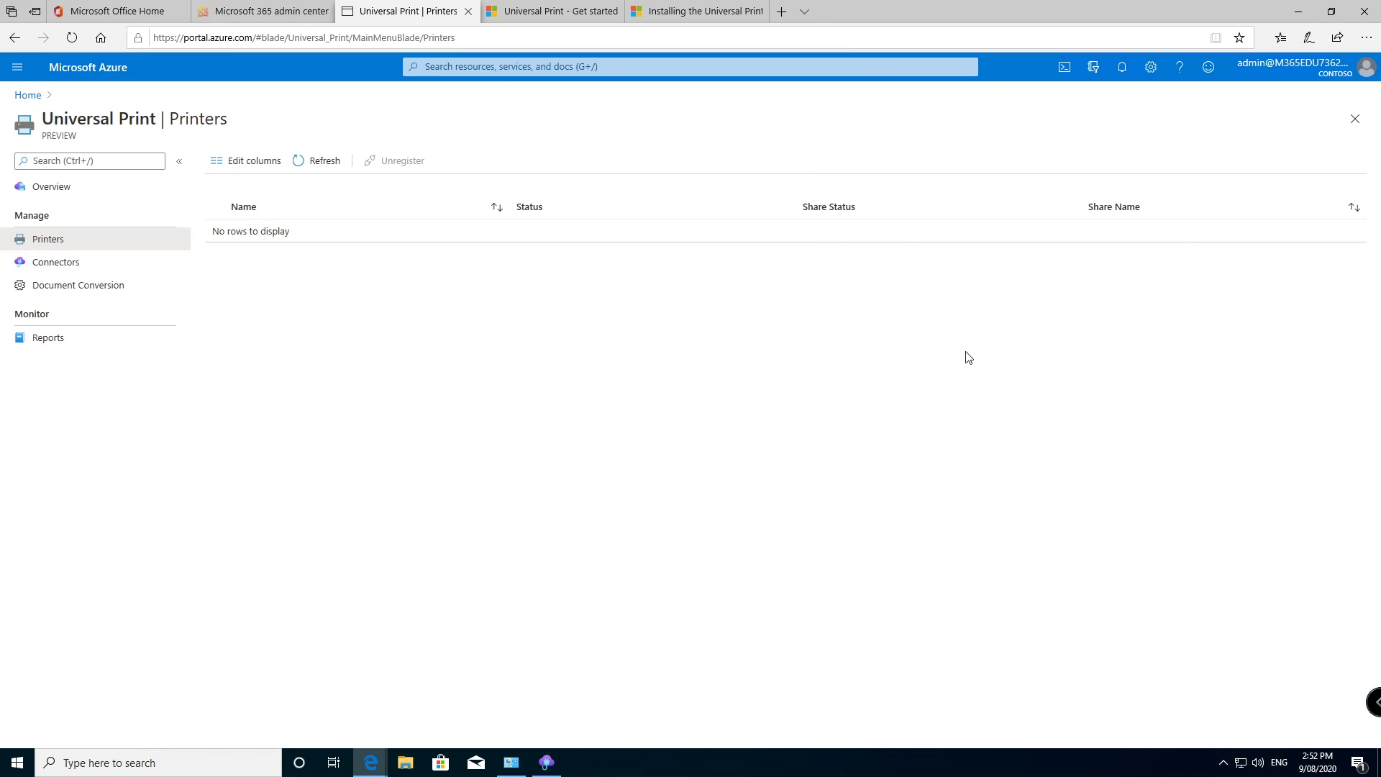
Step: Open the Canon Generic UFR II V4 printer's share form and enter share name CanonOnPremCopier
left_click(310, 162)
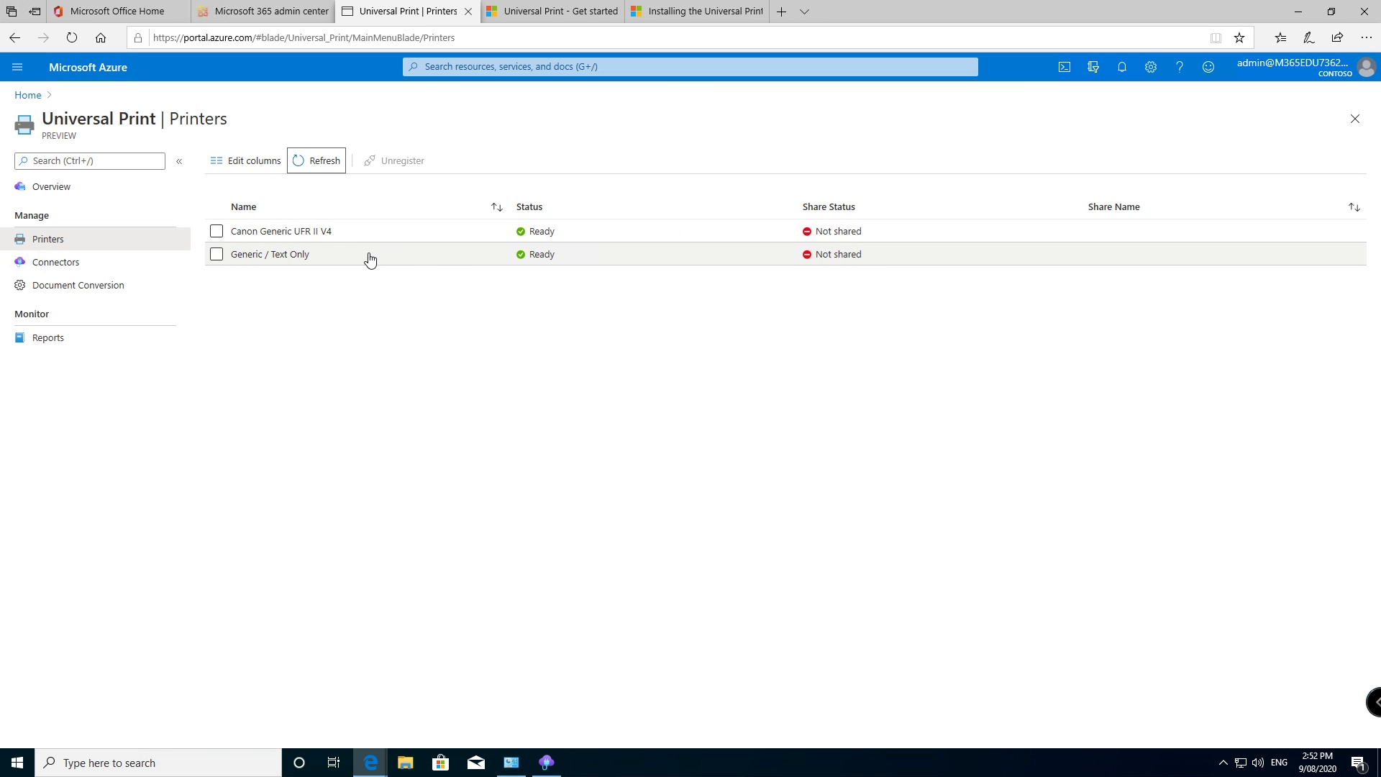
left_click(281, 233)
left_click(280, 233)
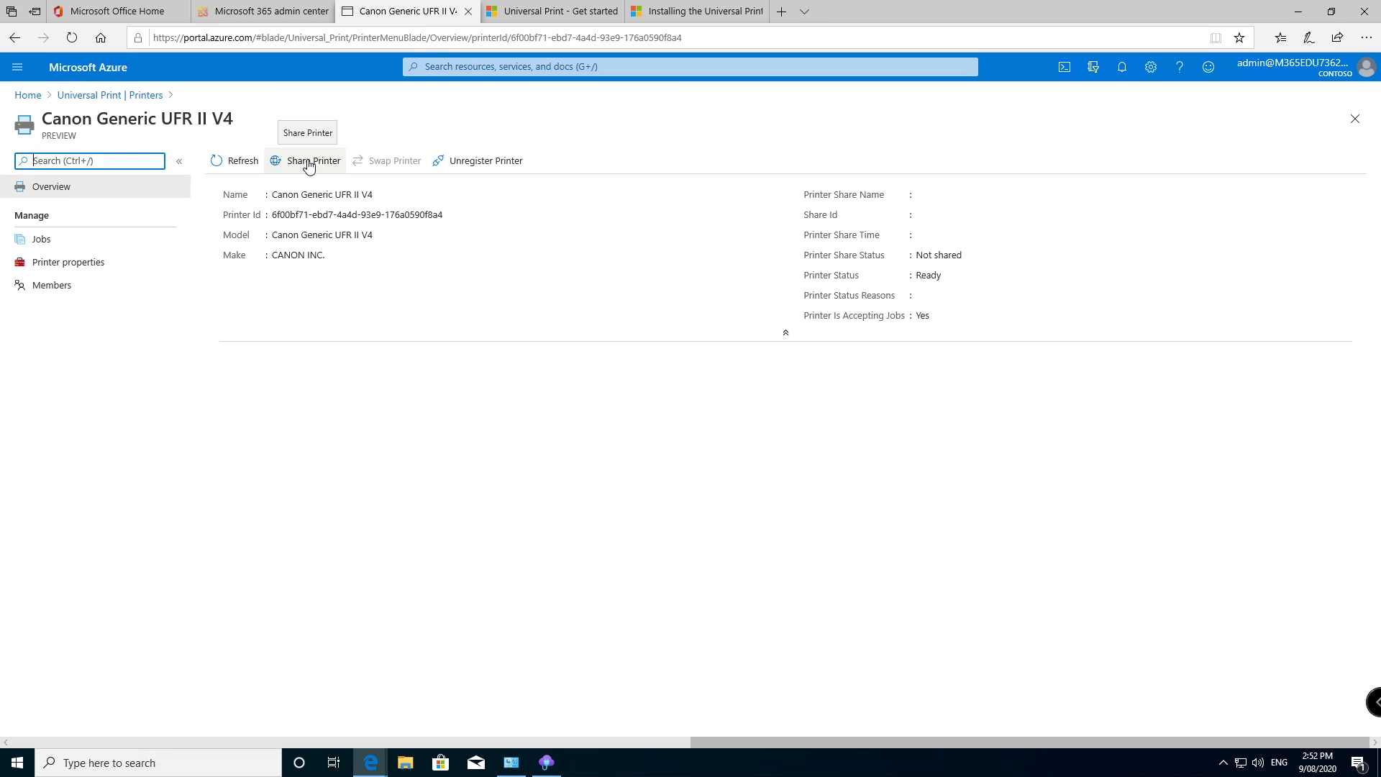
left_click(308, 163)
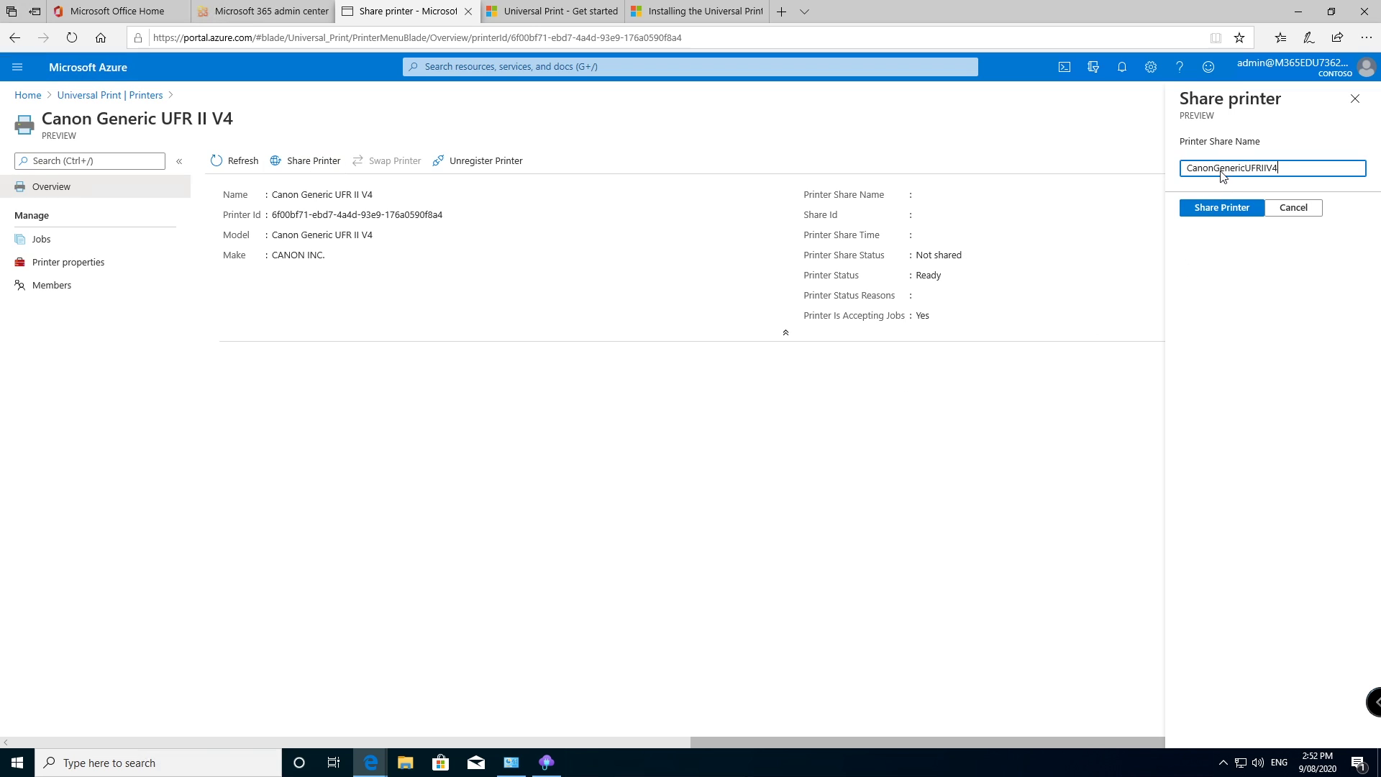
left_click_drag(1281, 167, 1166, 165)
type("Co")
type("non On Prem Copier")
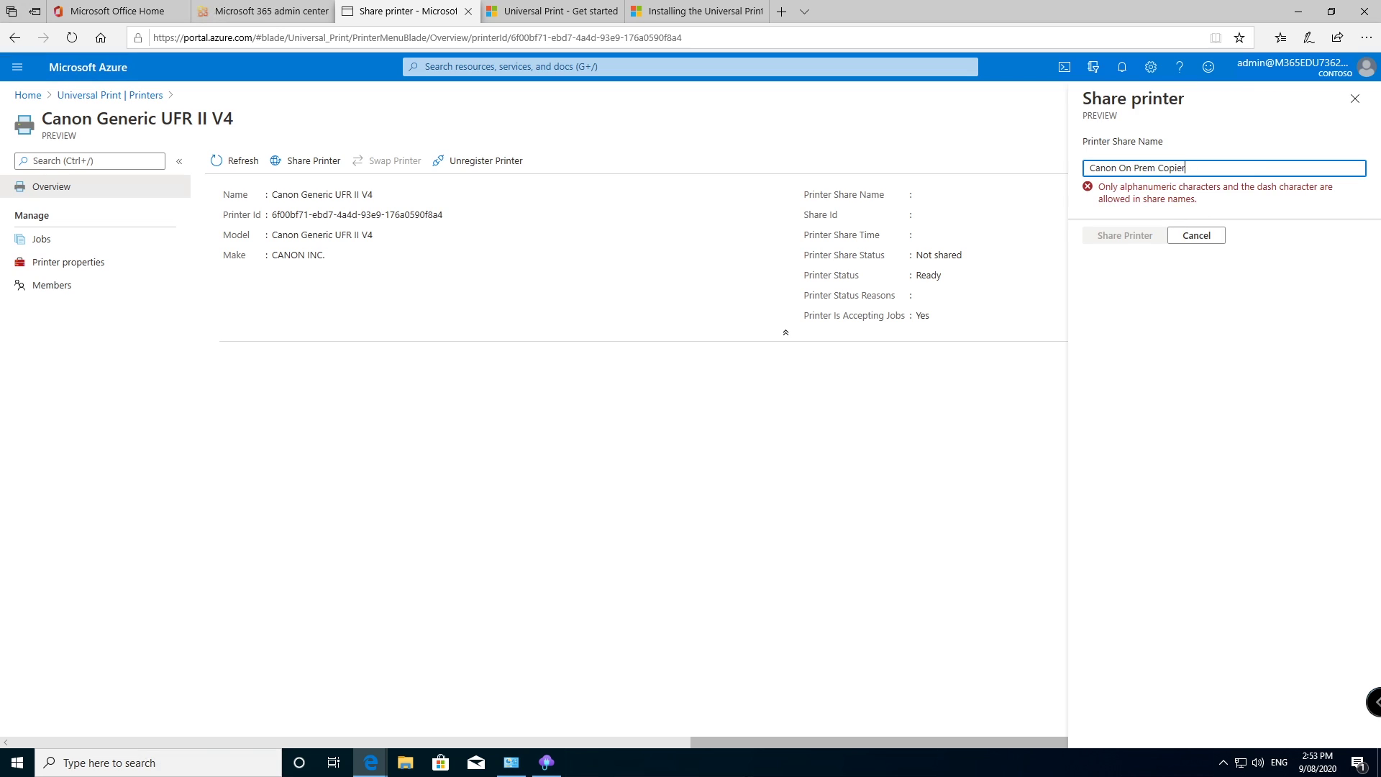
key("BackSpace")
key("BackSpace")
key("BackSpace")
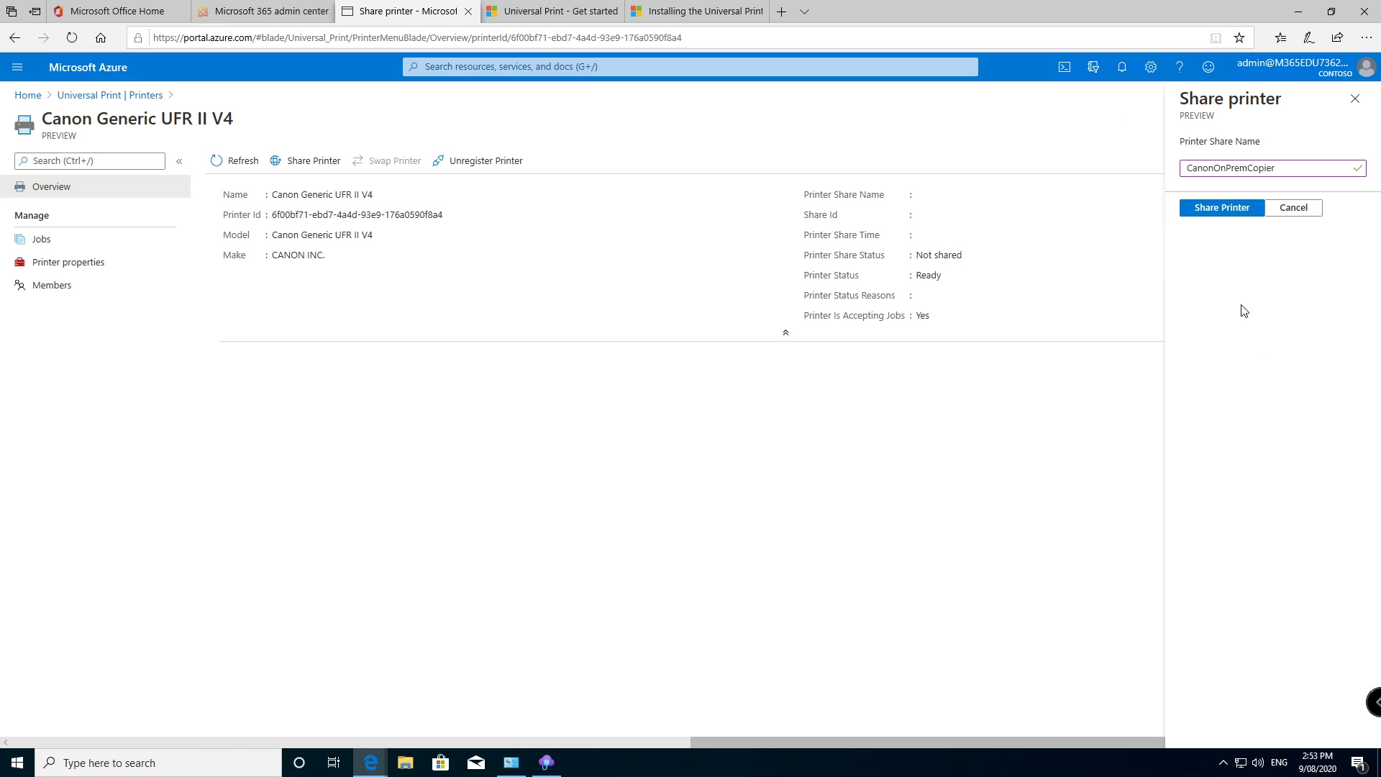
Step: Share the Canon Generic UFR II V4 printer as CanonOnPremCopier
left_click(1203, 214)
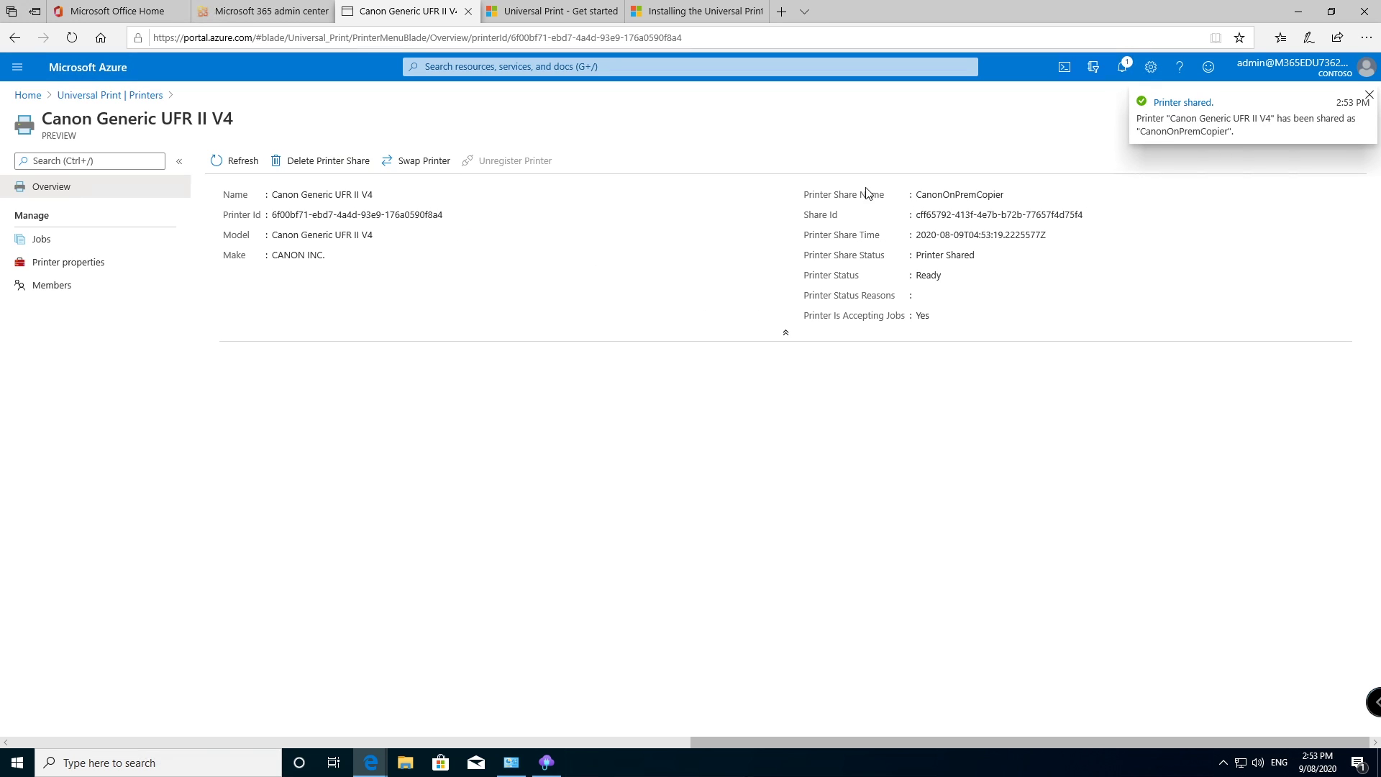
double_click(969, 197)
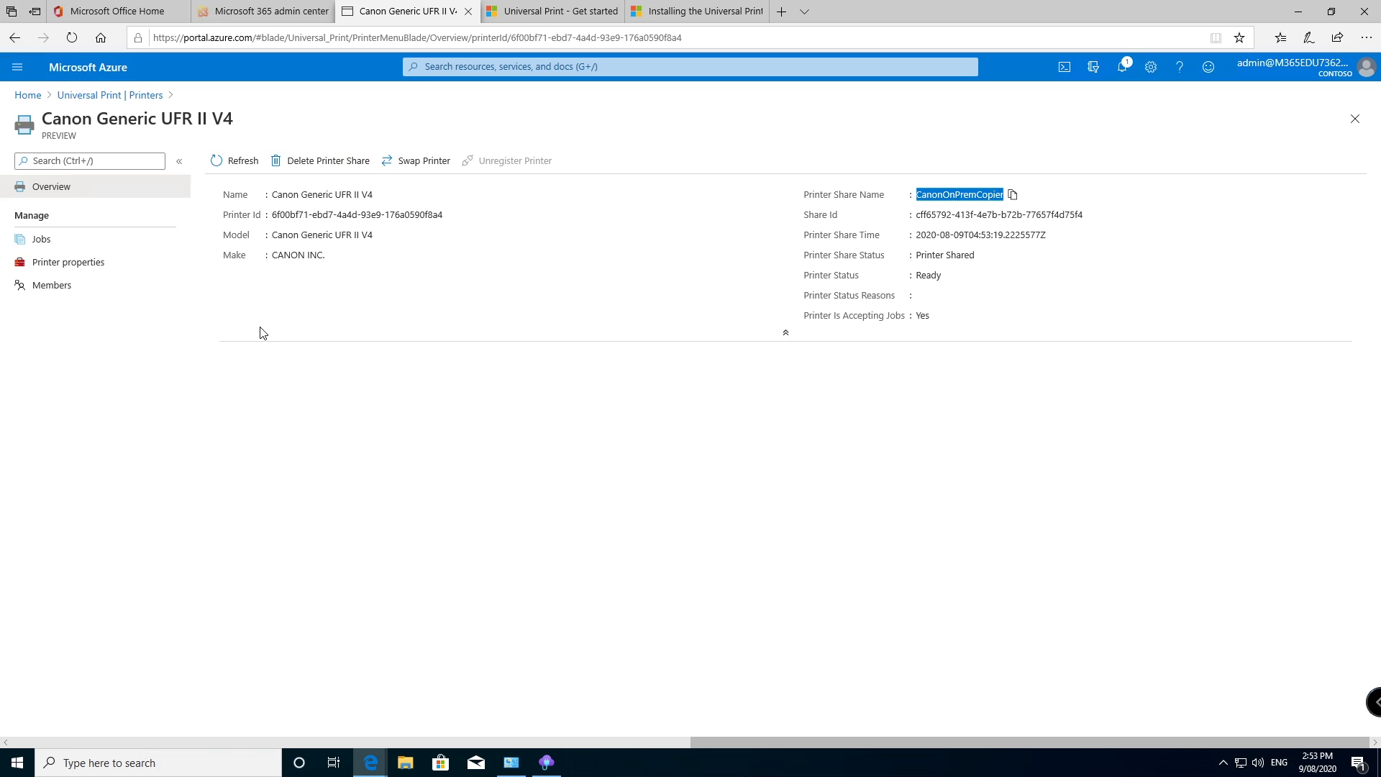
left_click(298, 294)
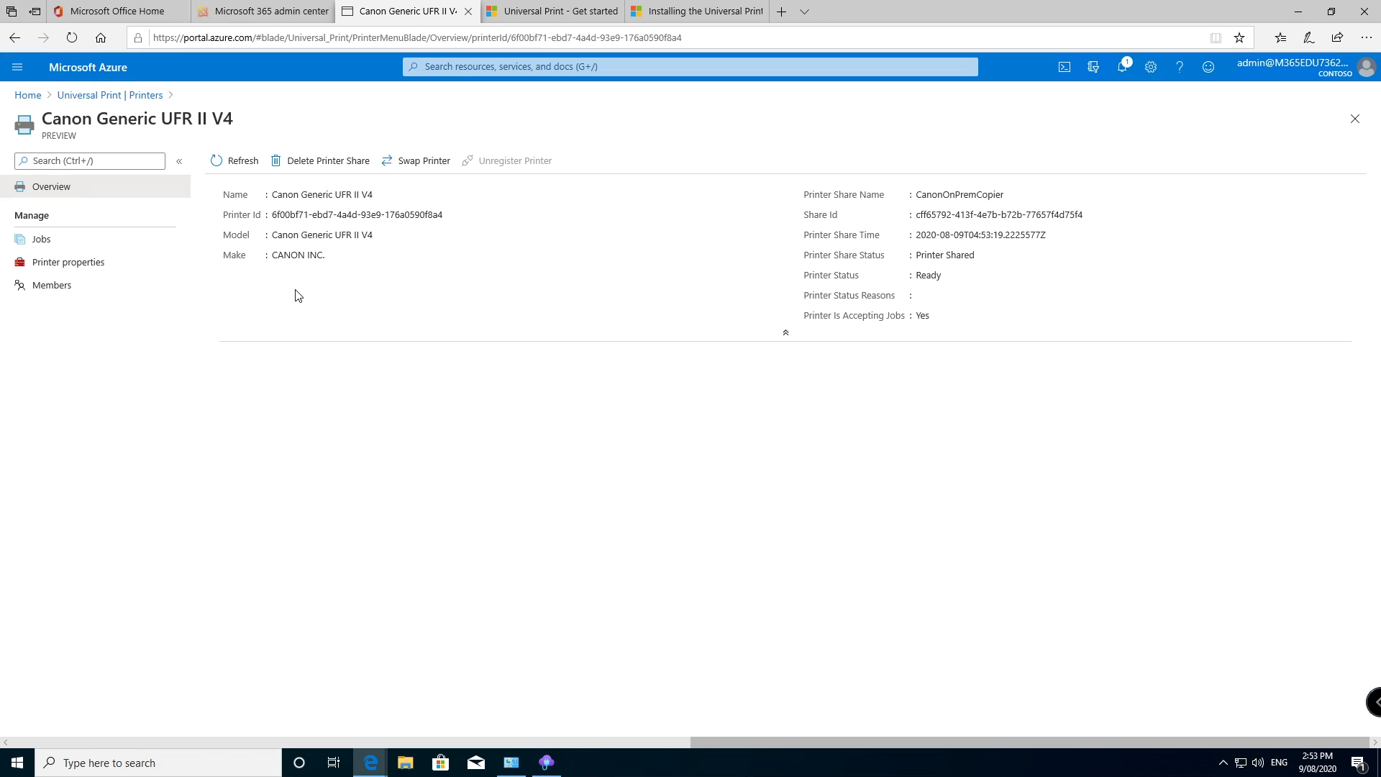
Step: Add System Administrator as a member of the shared printer and refresh the member list
left_click(53, 286)
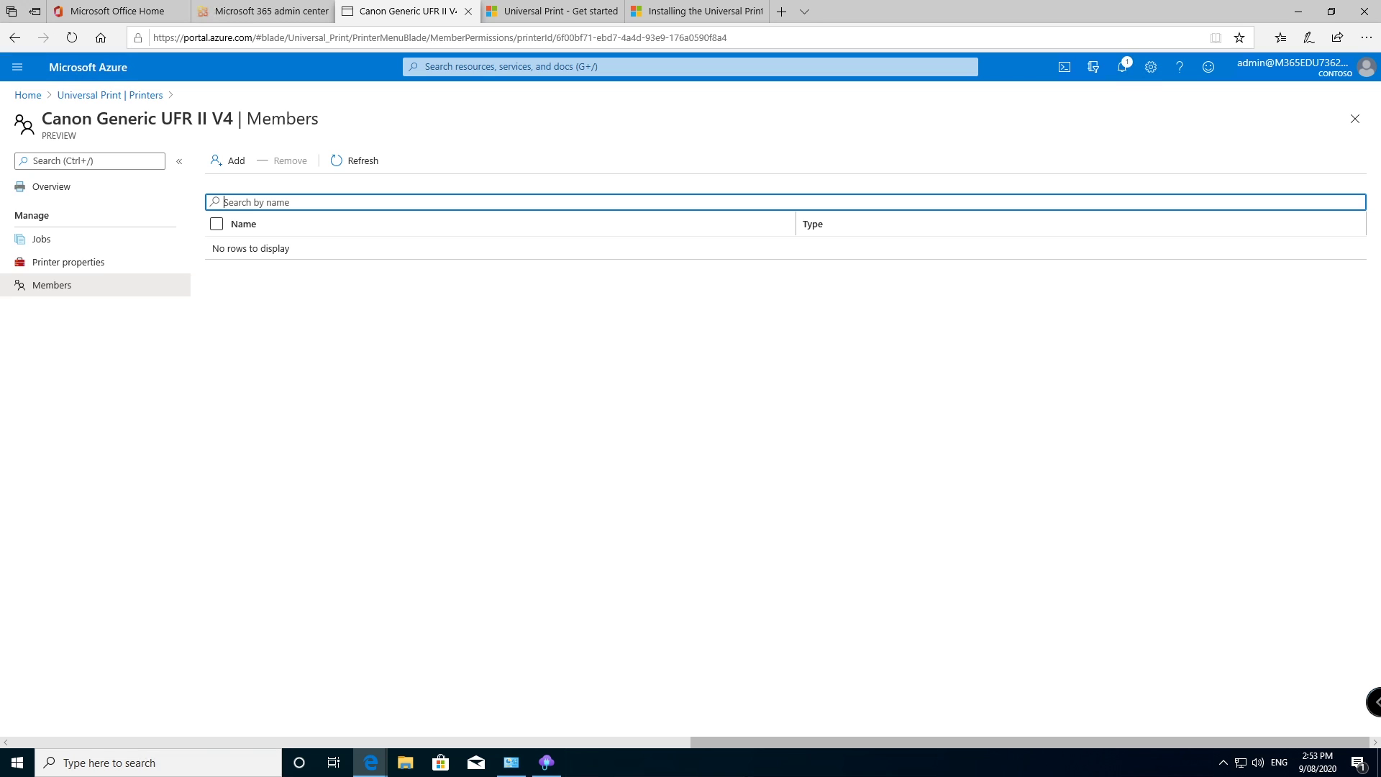
left_click(228, 161)
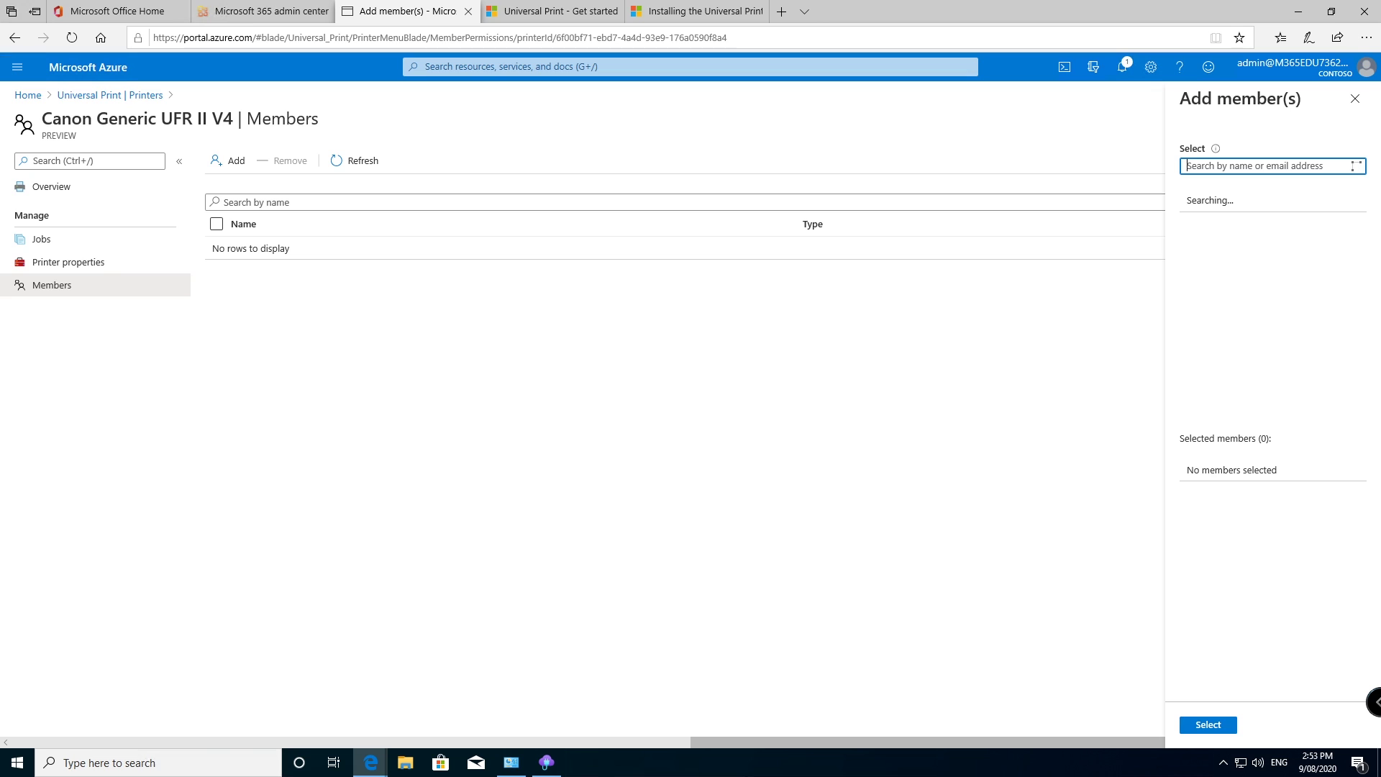
type("admin")
left_click(1273, 209)
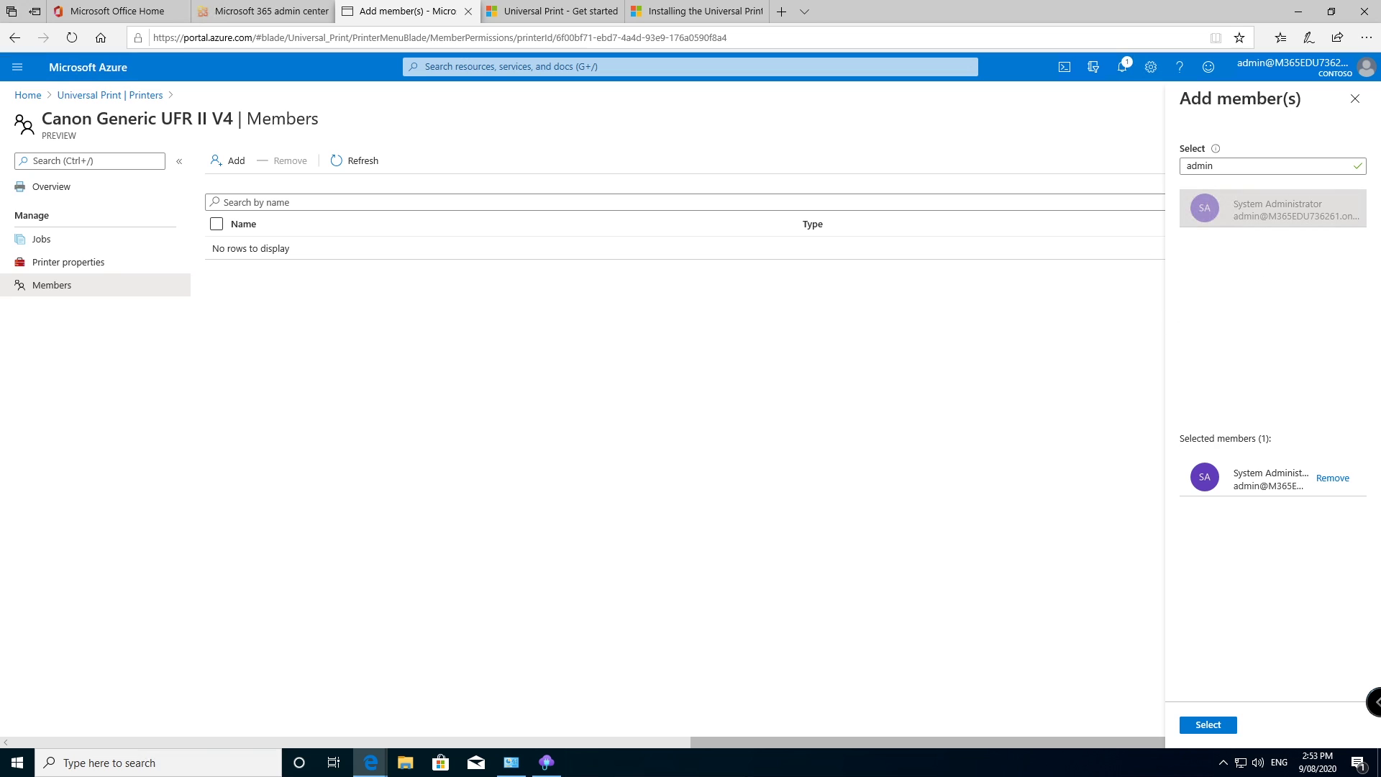
left_click(1196, 727)
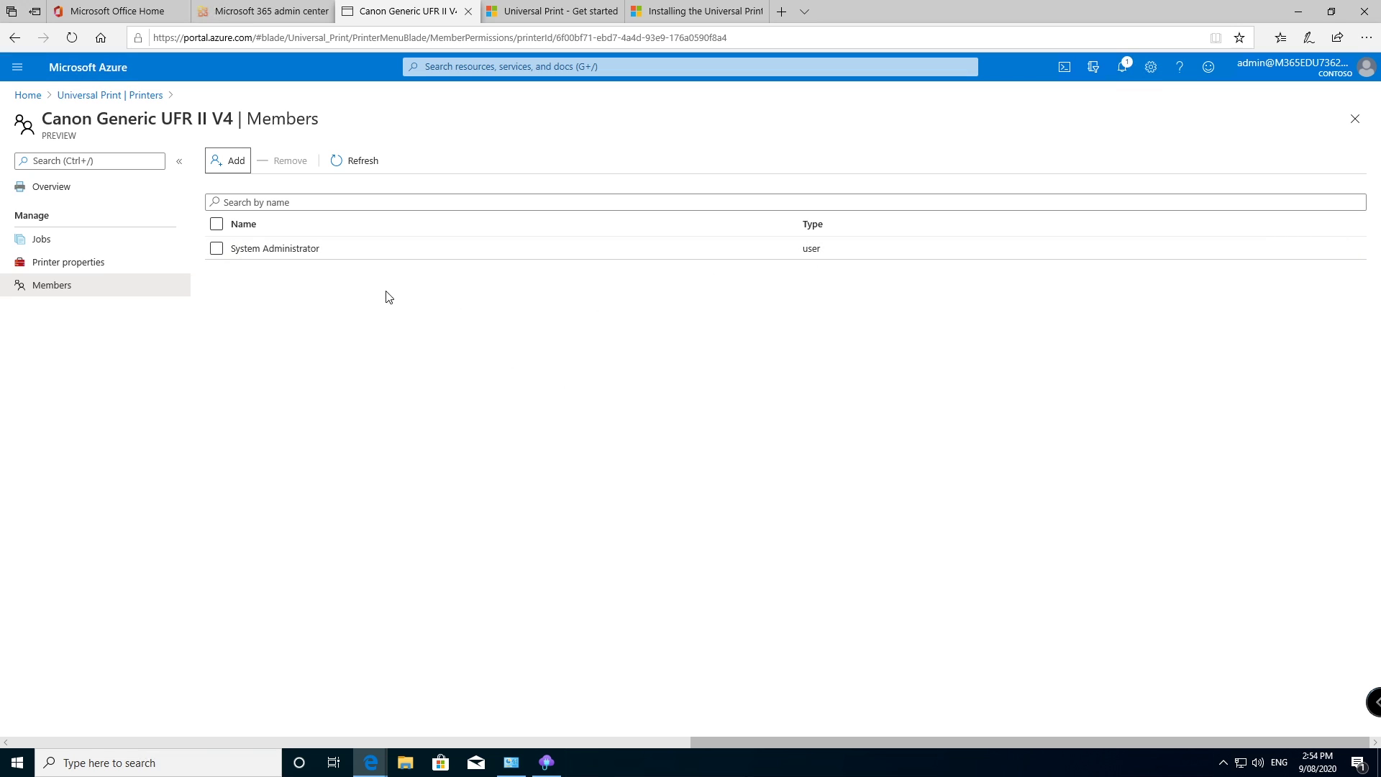
left_click(356, 164)
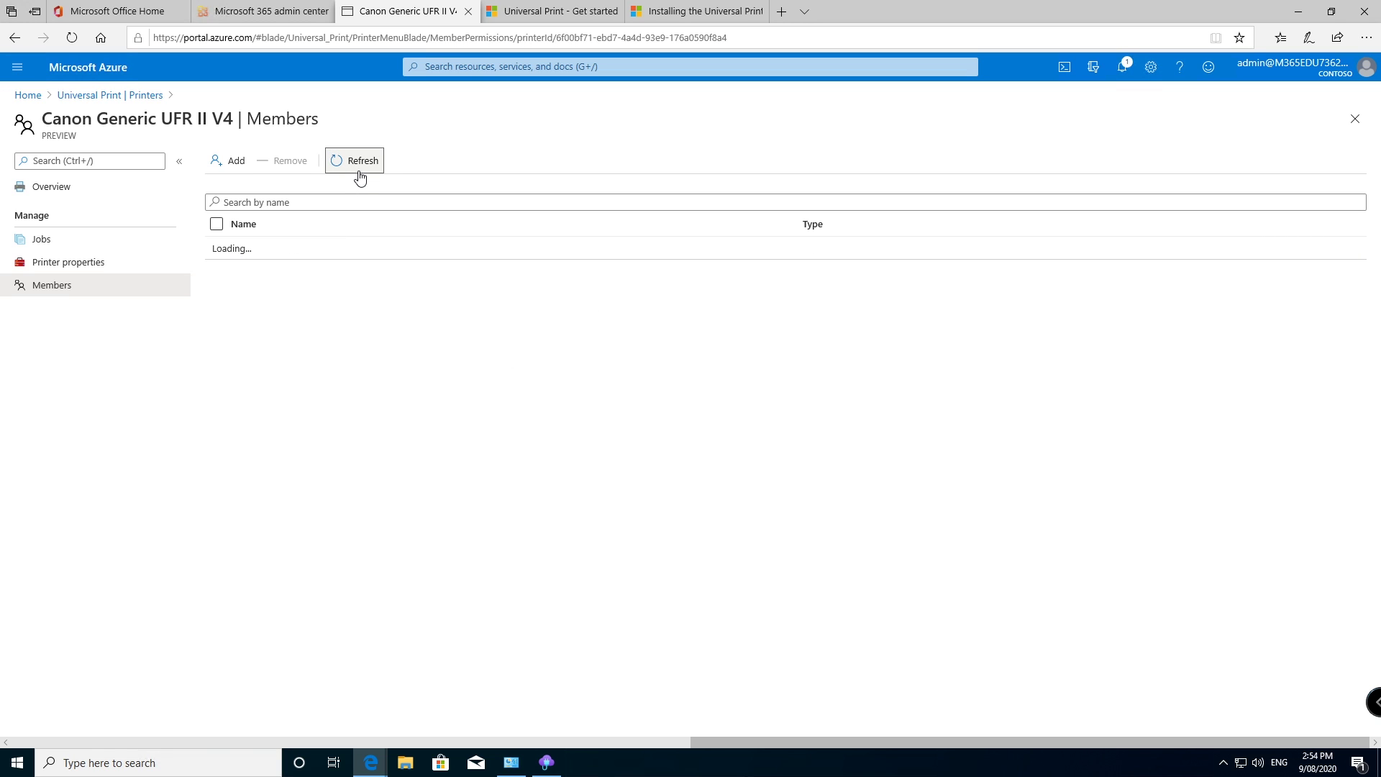
Step: Open the Canon printer's Jobs page to confirm it has no print jobs
left_click(70, 248)
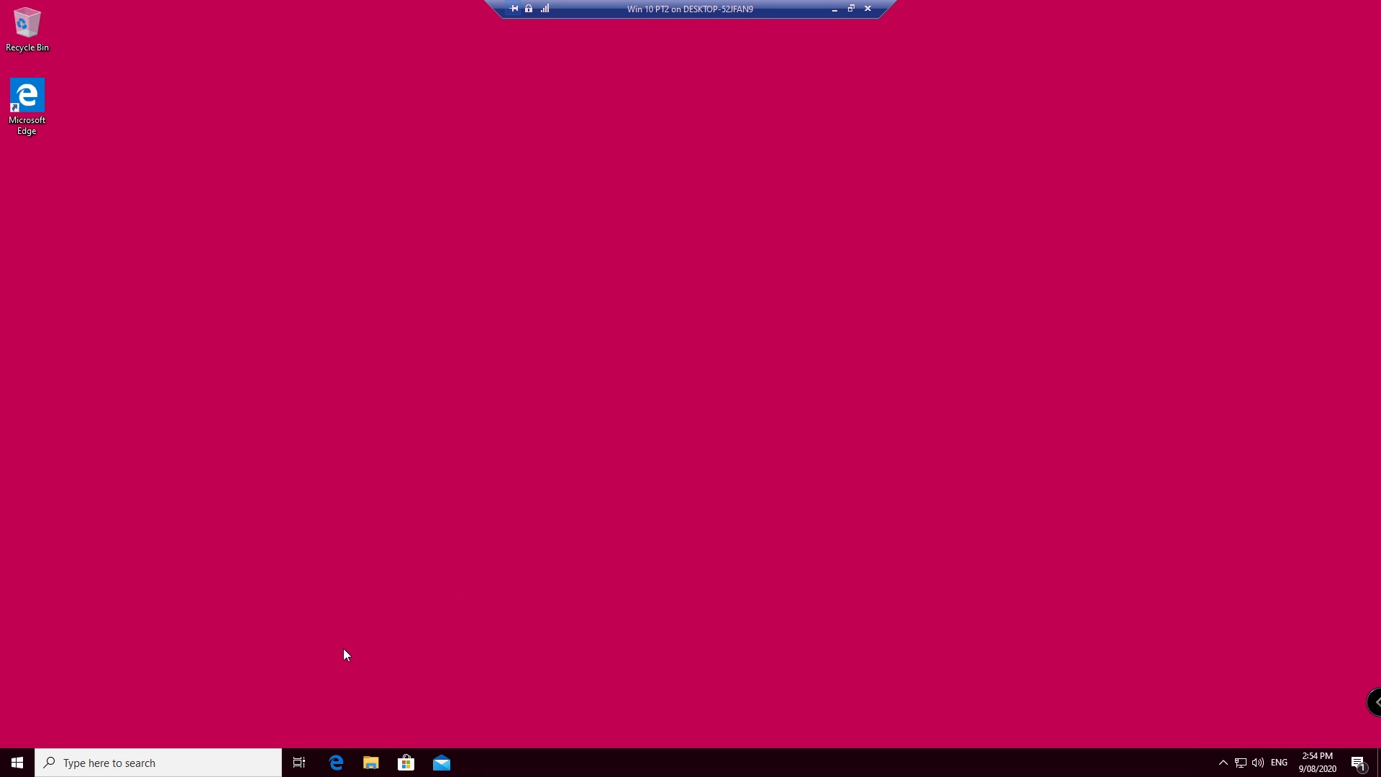
Step: On the client VM, open Printers & scanners and search for printers to add
left_click(17, 762)
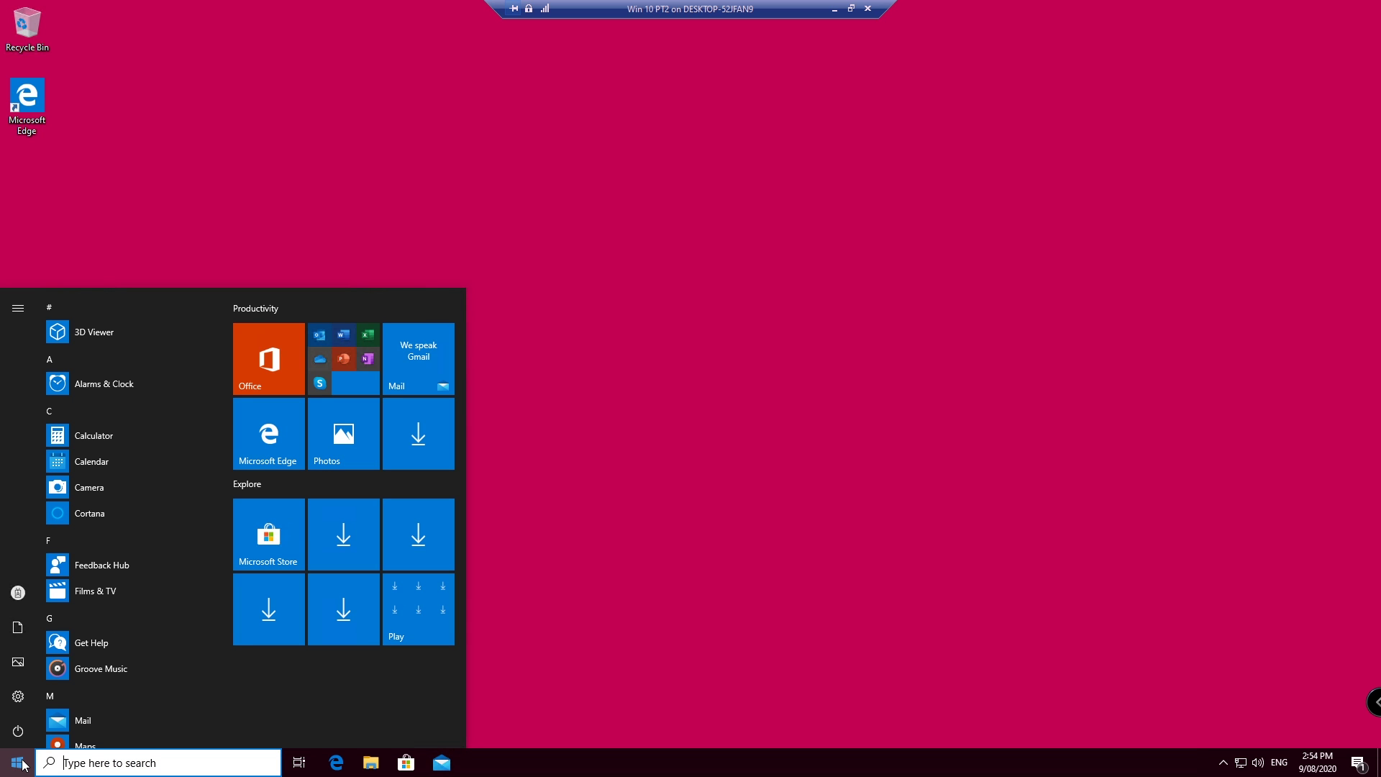
type("printer")
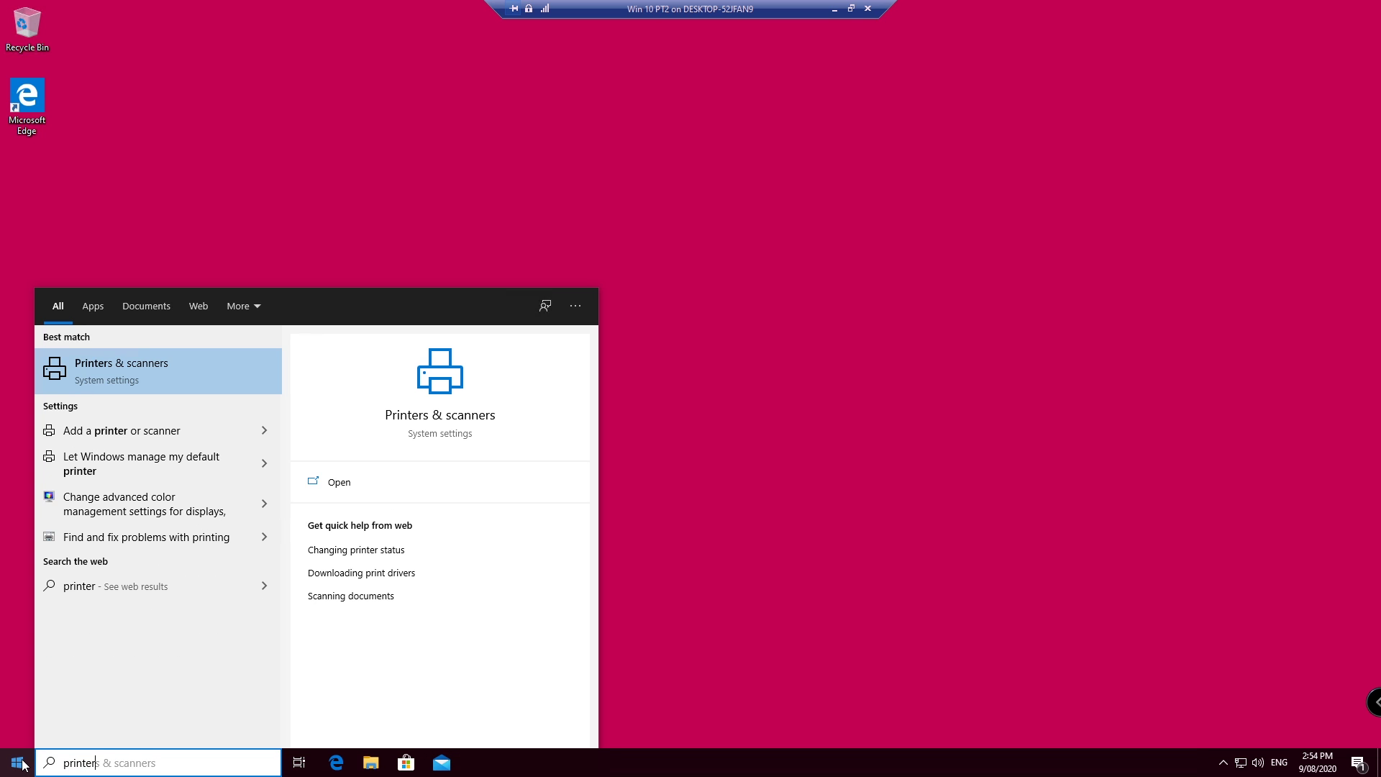
left_click(115, 365)
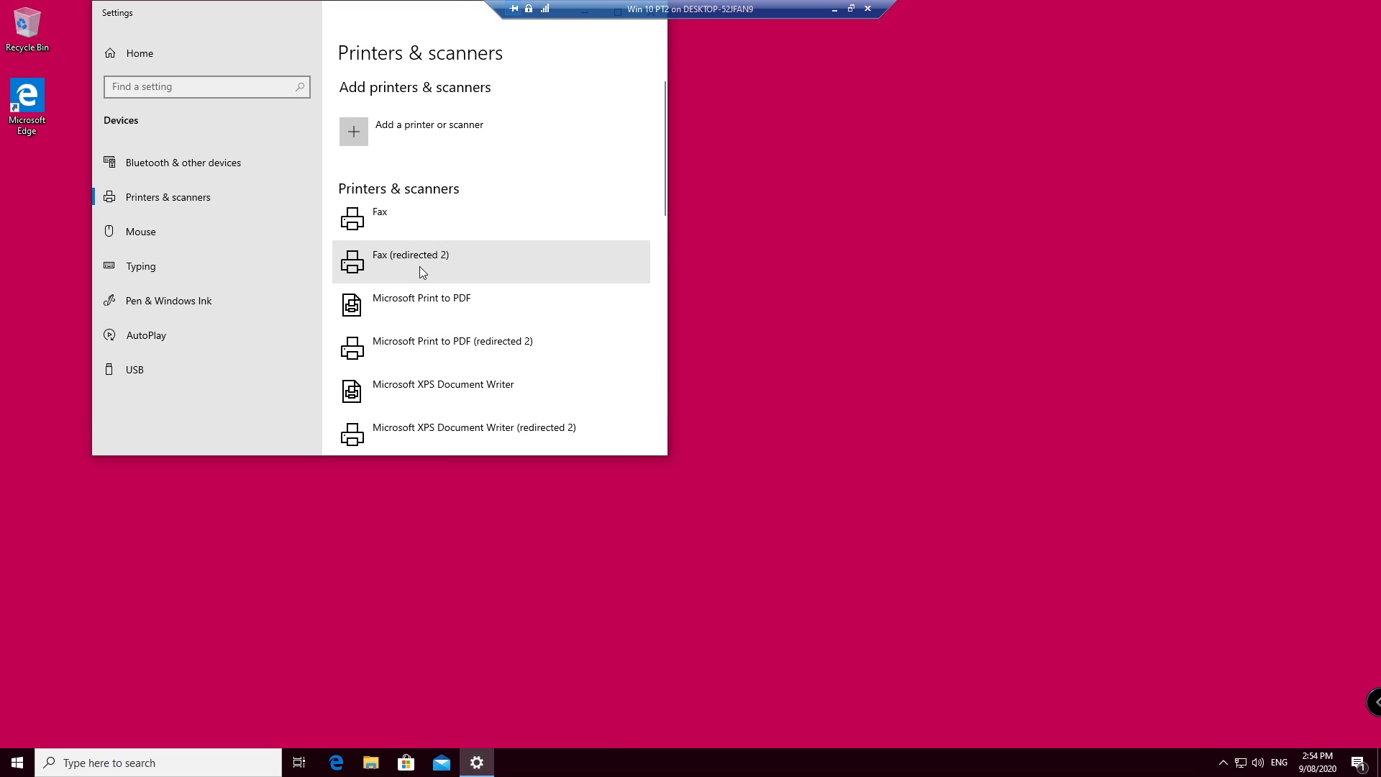
scroll(393, 234, "down", 3)
scroll(392, 237, "down", 2)
scroll(420, 345, "up", 5)
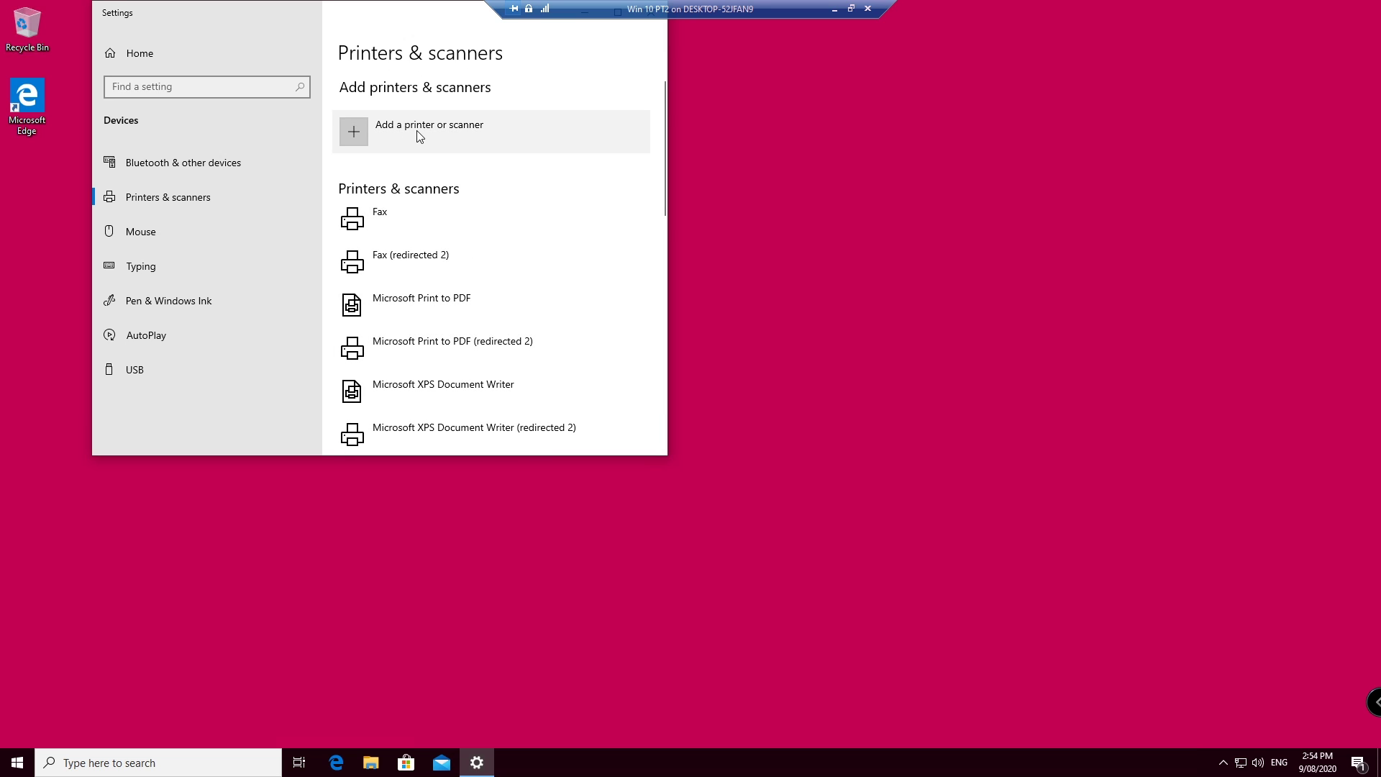
left_click(420, 133)
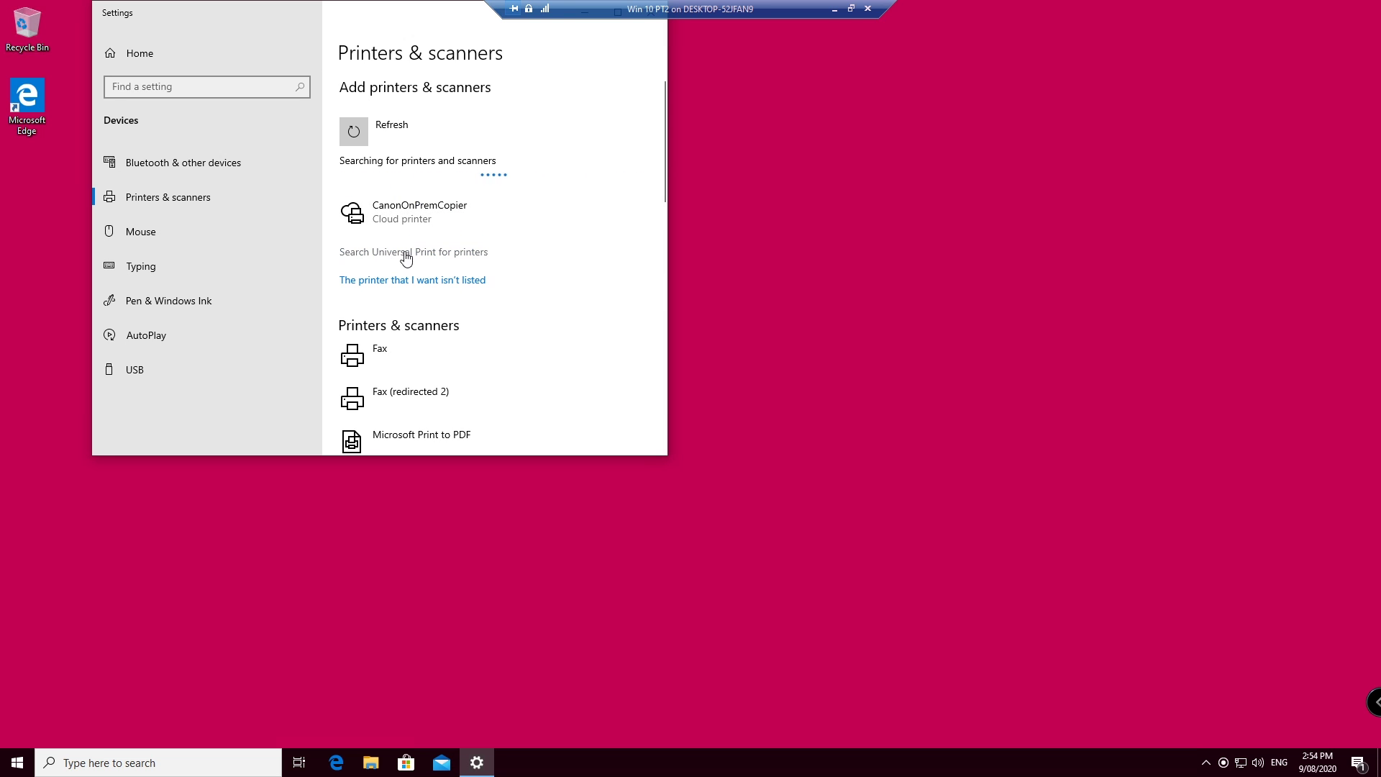
Step: Add the CanonOnPremCopier cloud printer and, once Ready, open its print queue
left_click(425, 218)
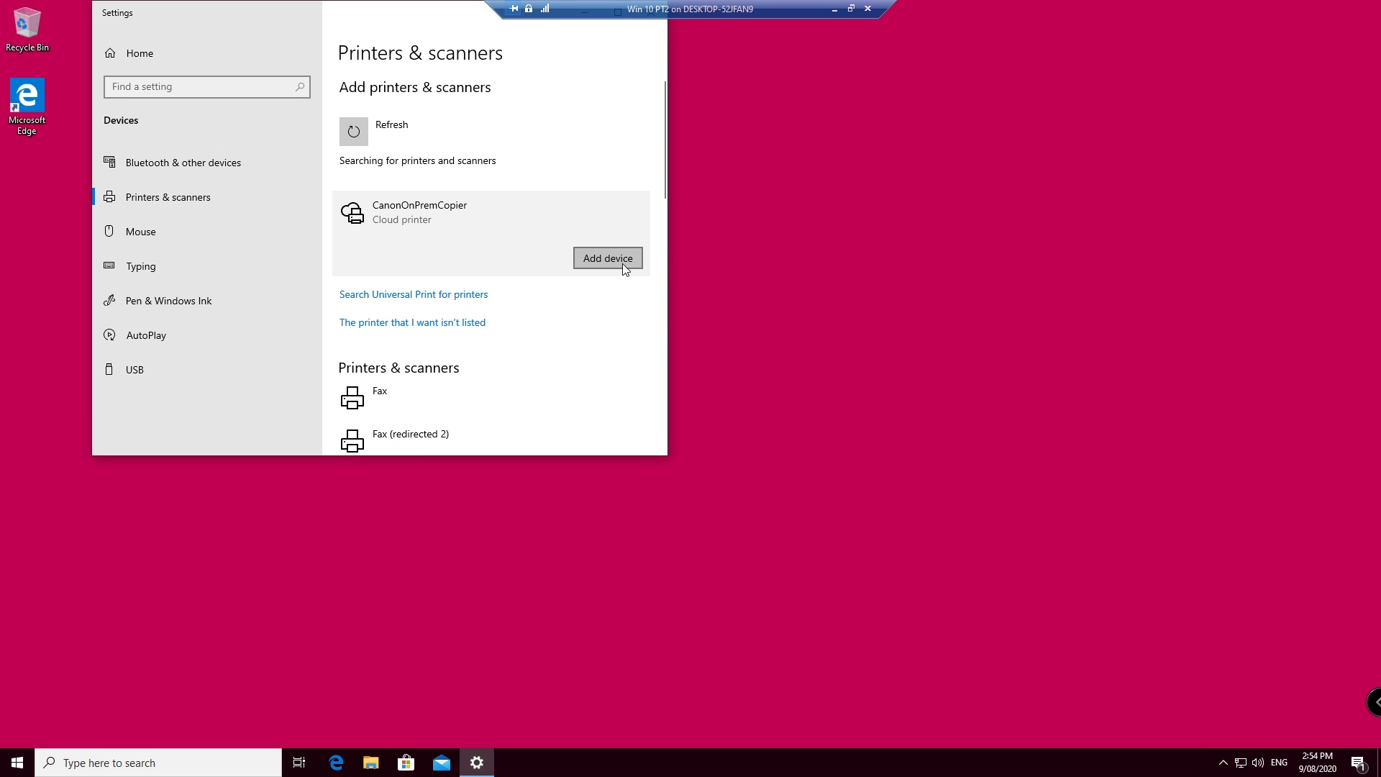
left_click(620, 262)
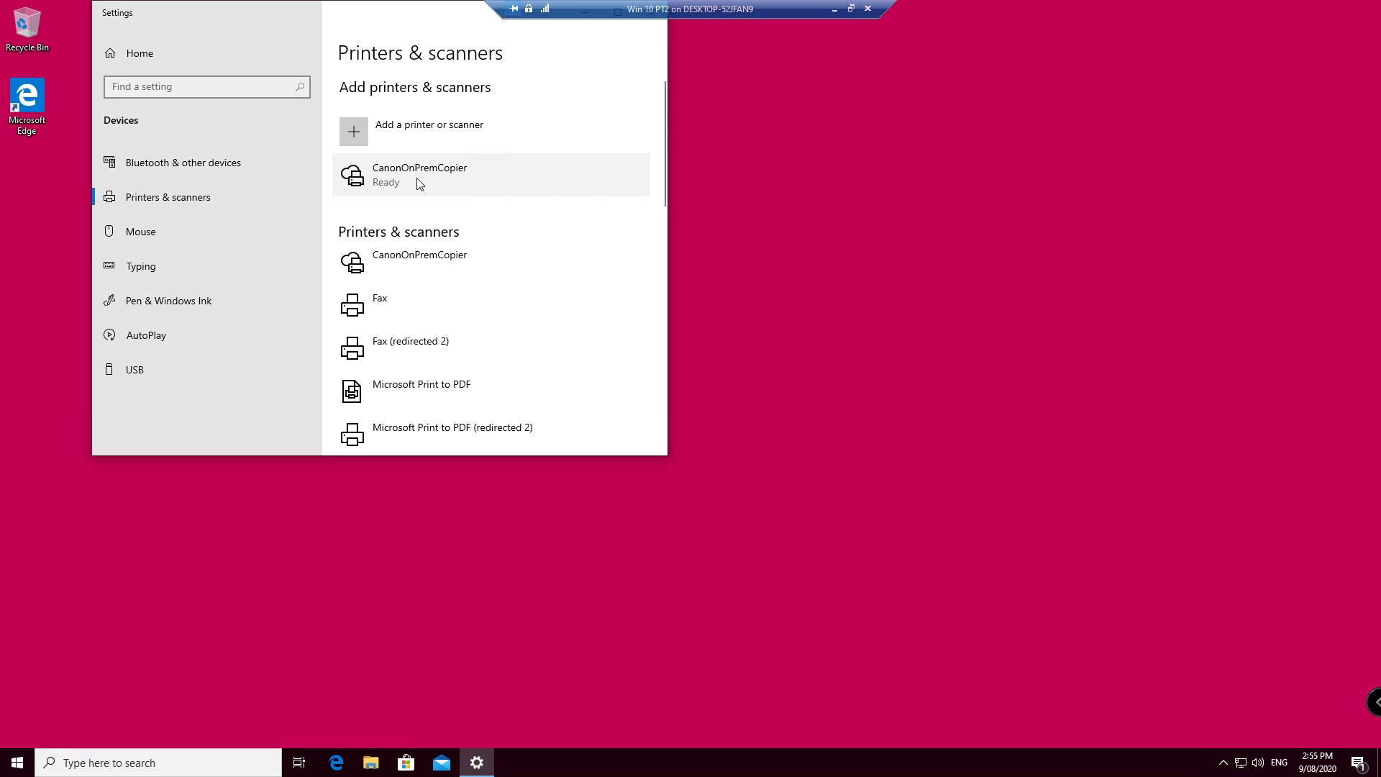
scroll(428, 310, "down", 6)
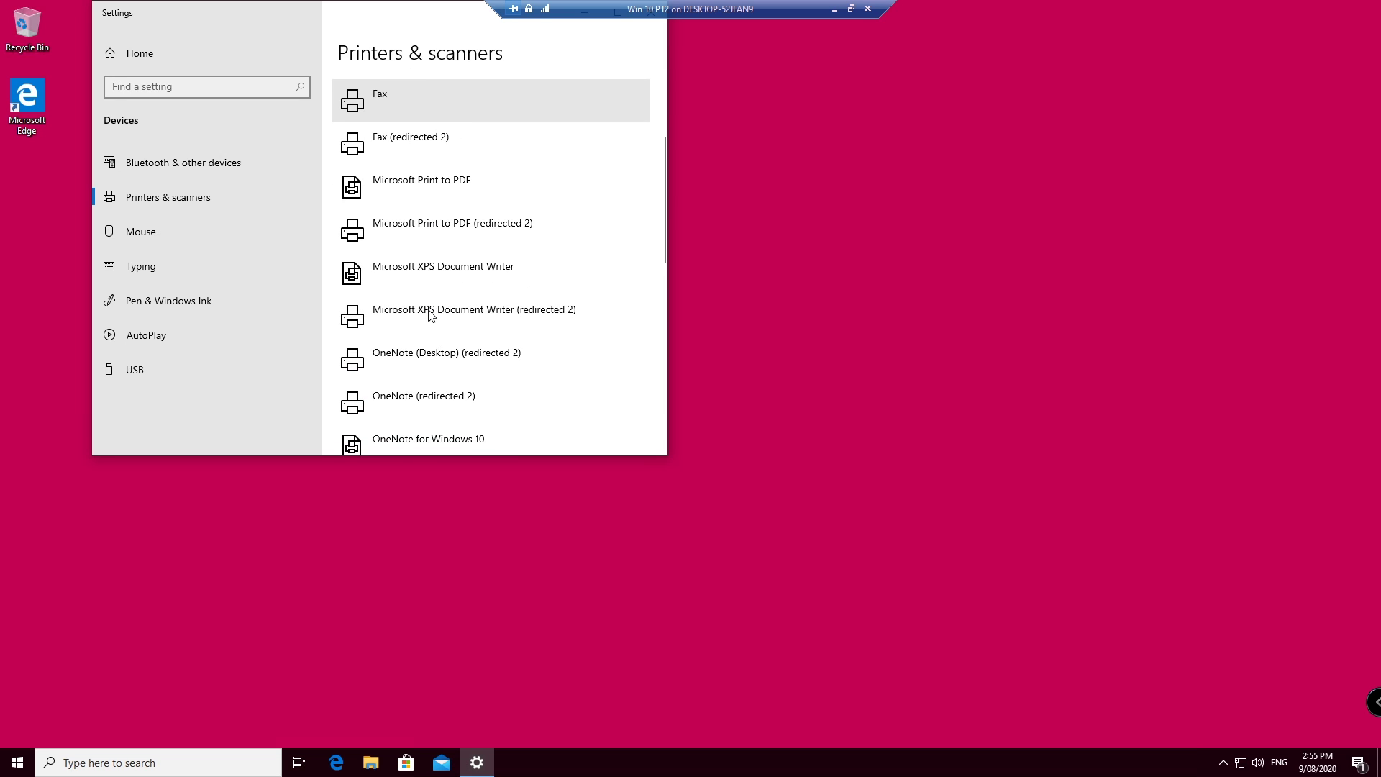
scroll(429, 309, "up", 3)
scroll(428, 309, "up", 2)
scroll(453, 194, "up", 2)
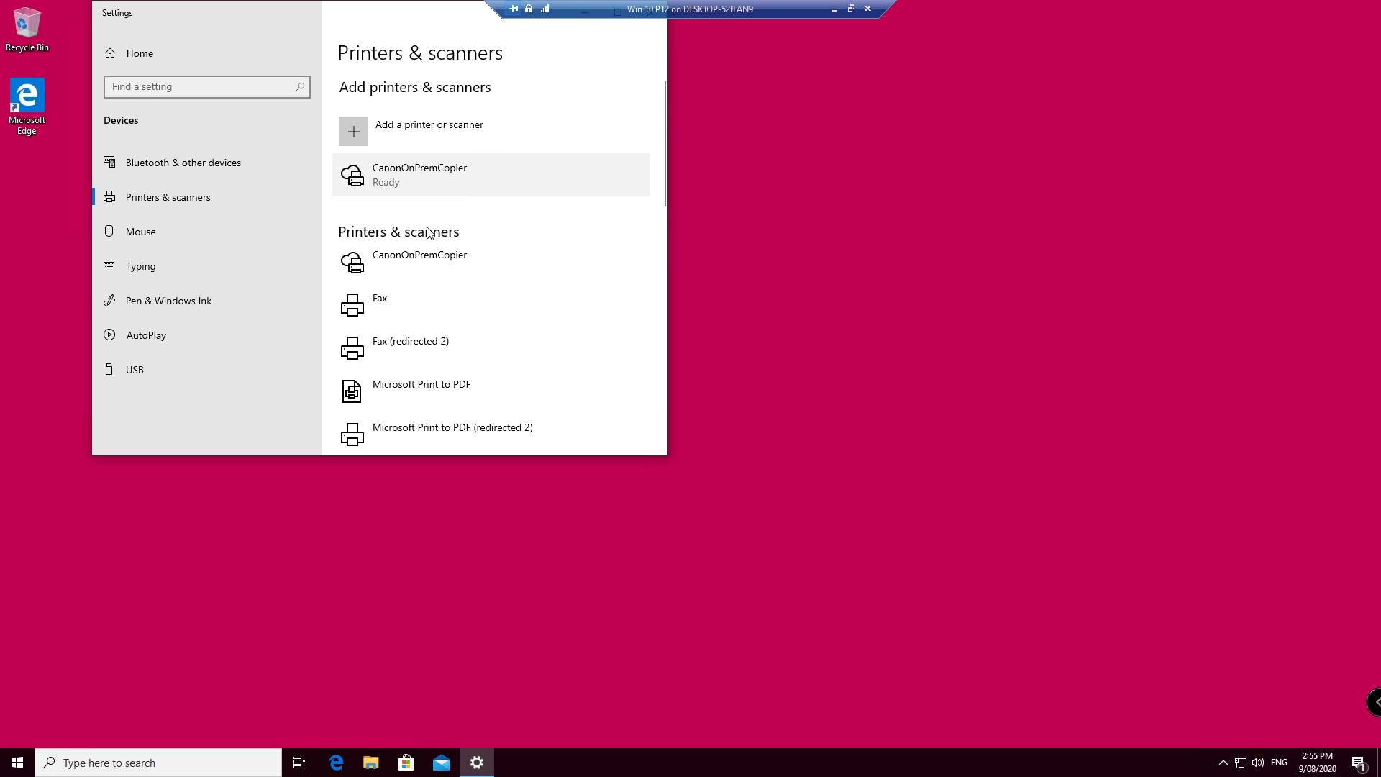
left_click(422, 264)
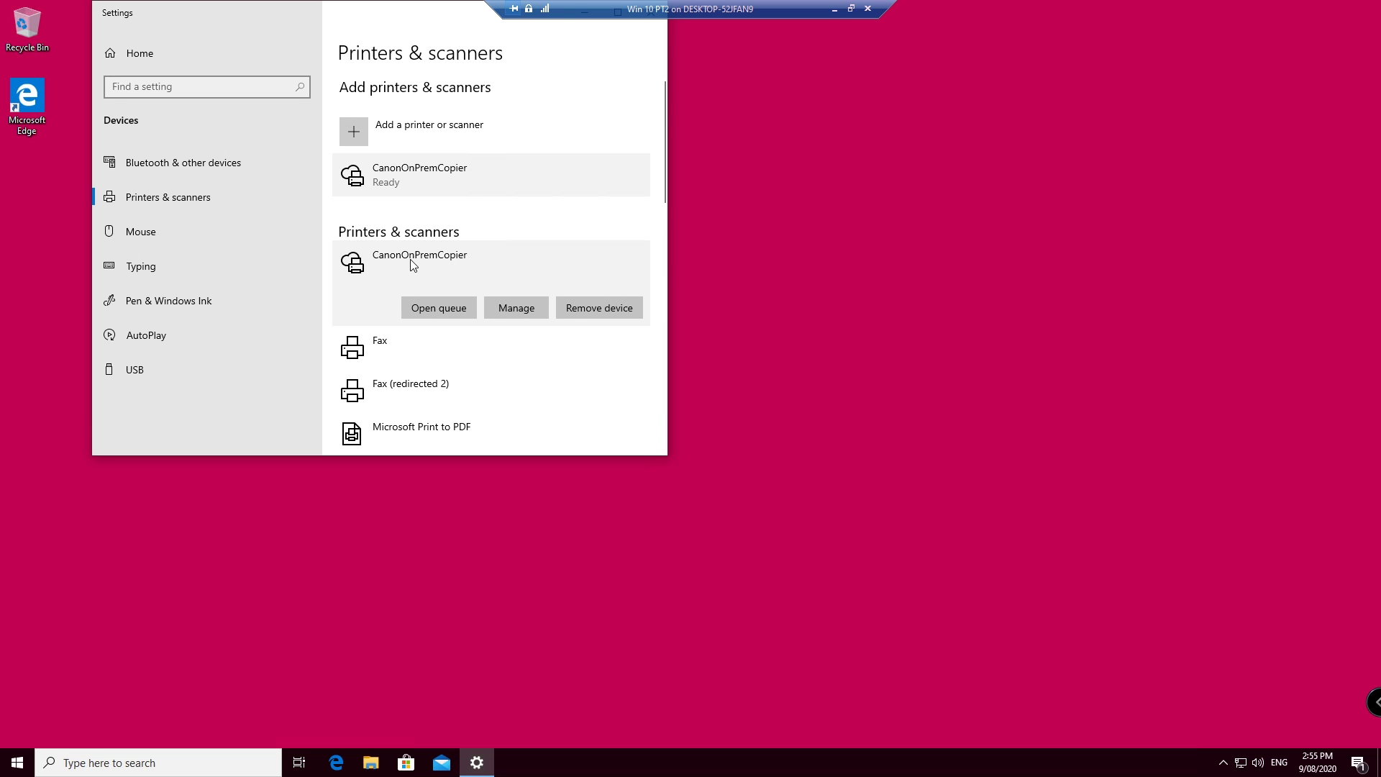
left_click(442, 309)
Step: Print a test page from CanonOnPremCopier's printer properties, then exit the VM's full screen
left_click(57, 101)
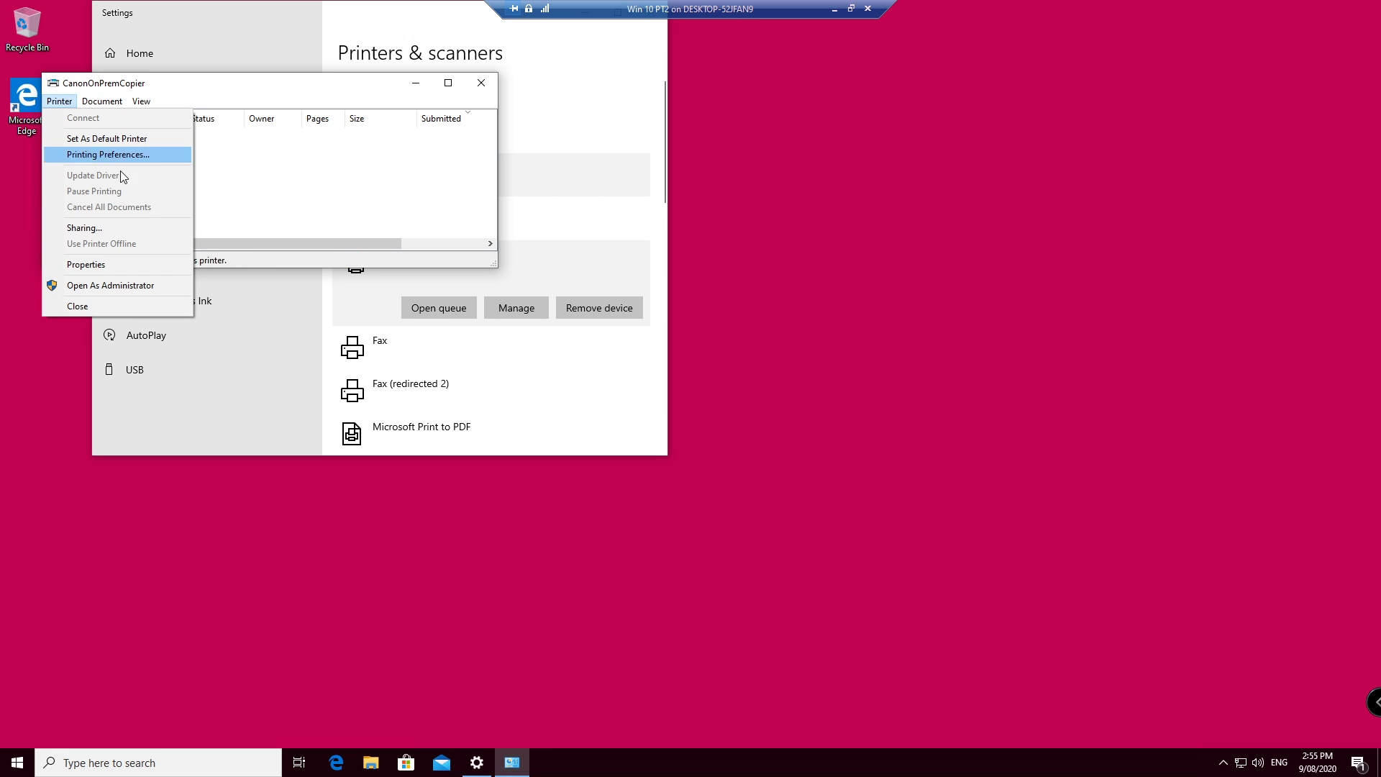
left_click(120, 265)
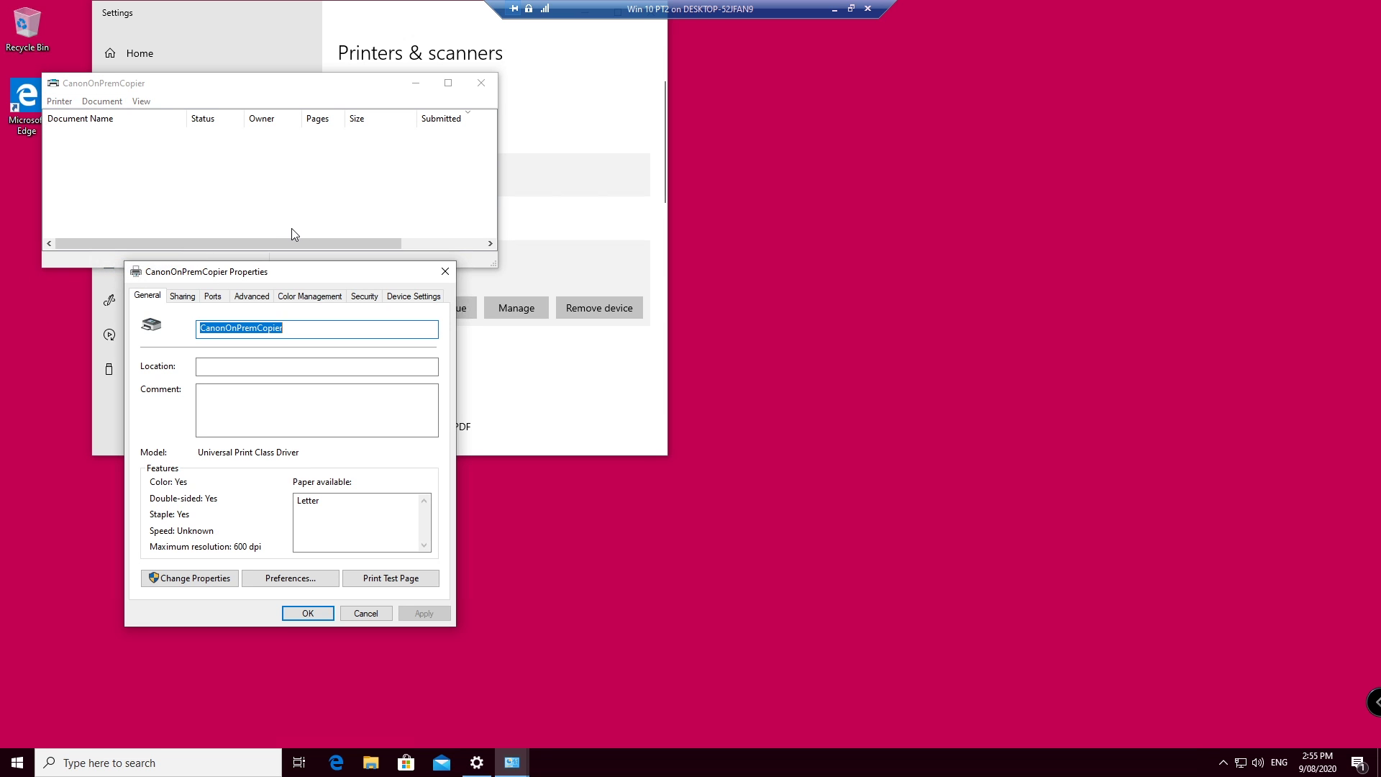
left_click(381, 580)
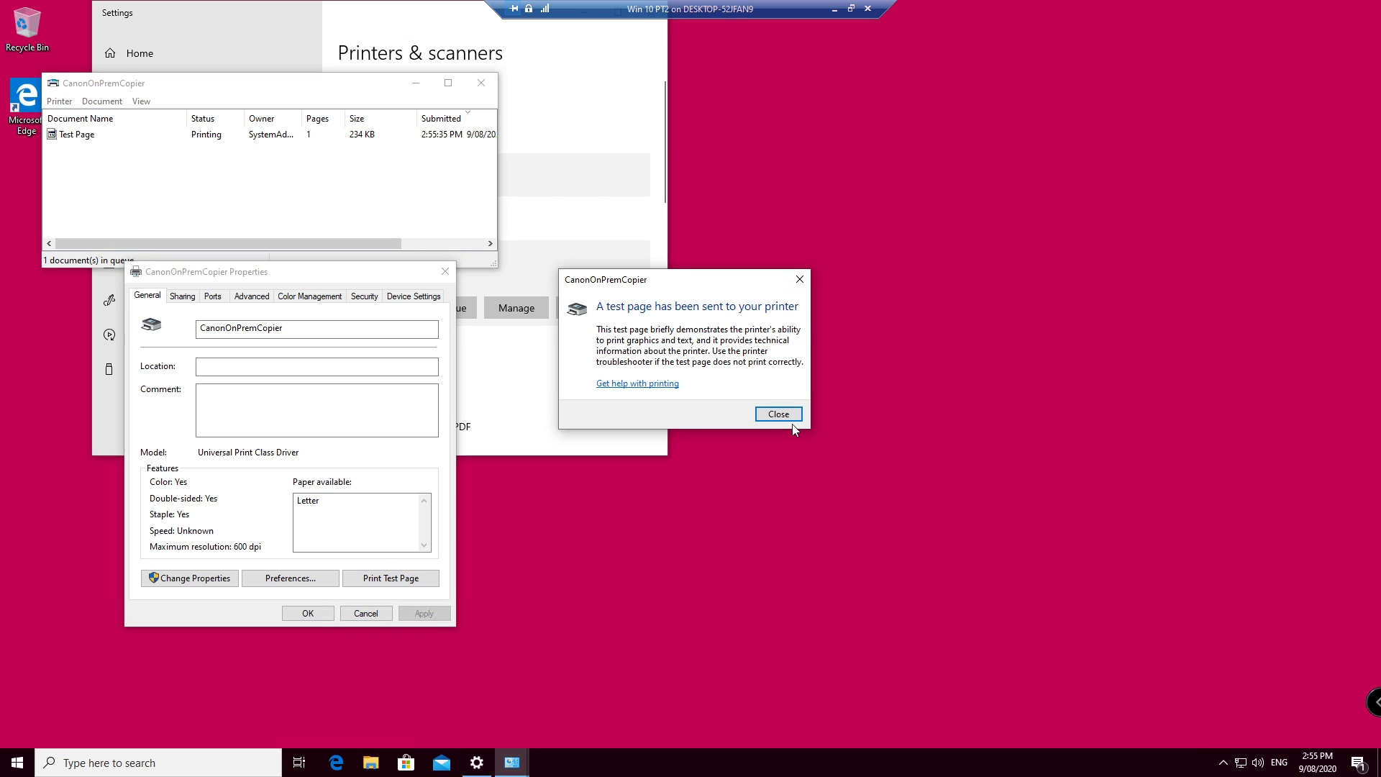
left_click(778, 415)
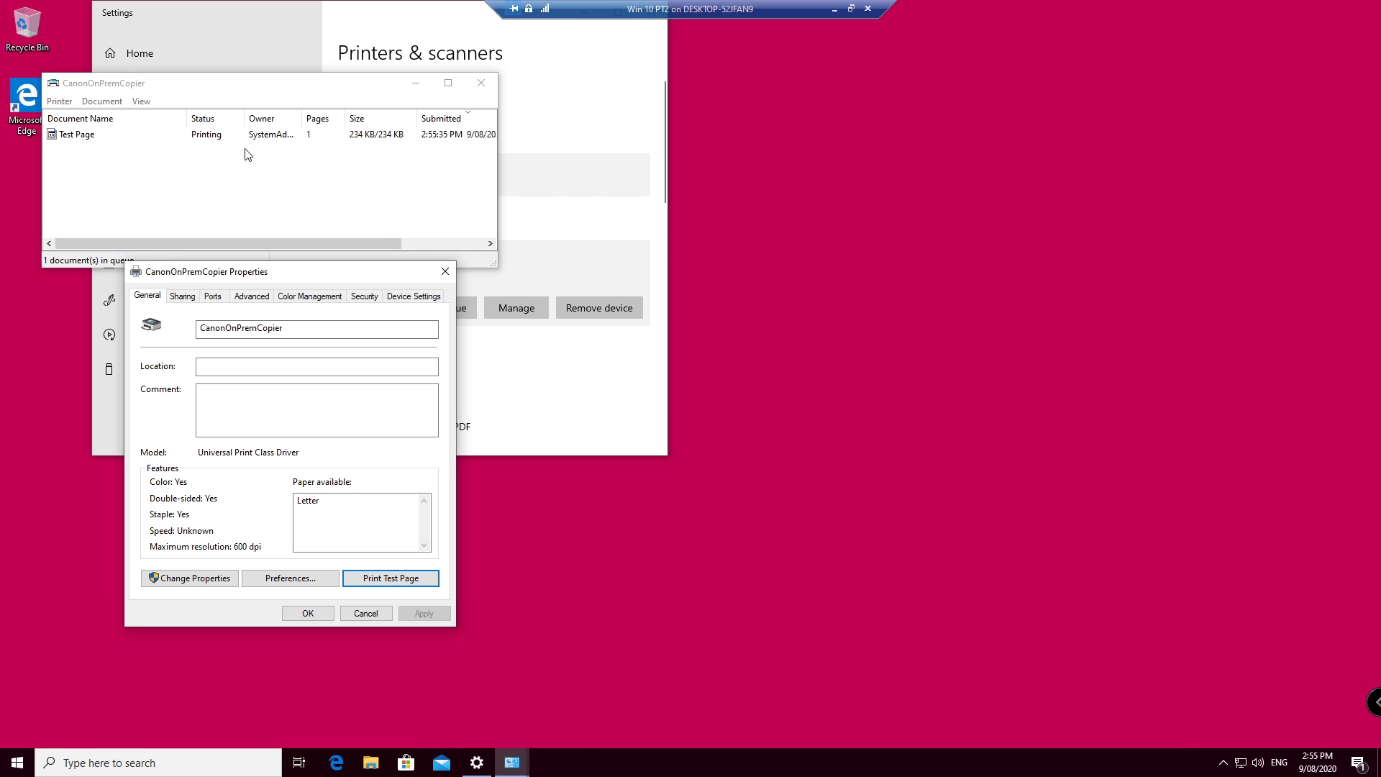
left_click(850, 9)
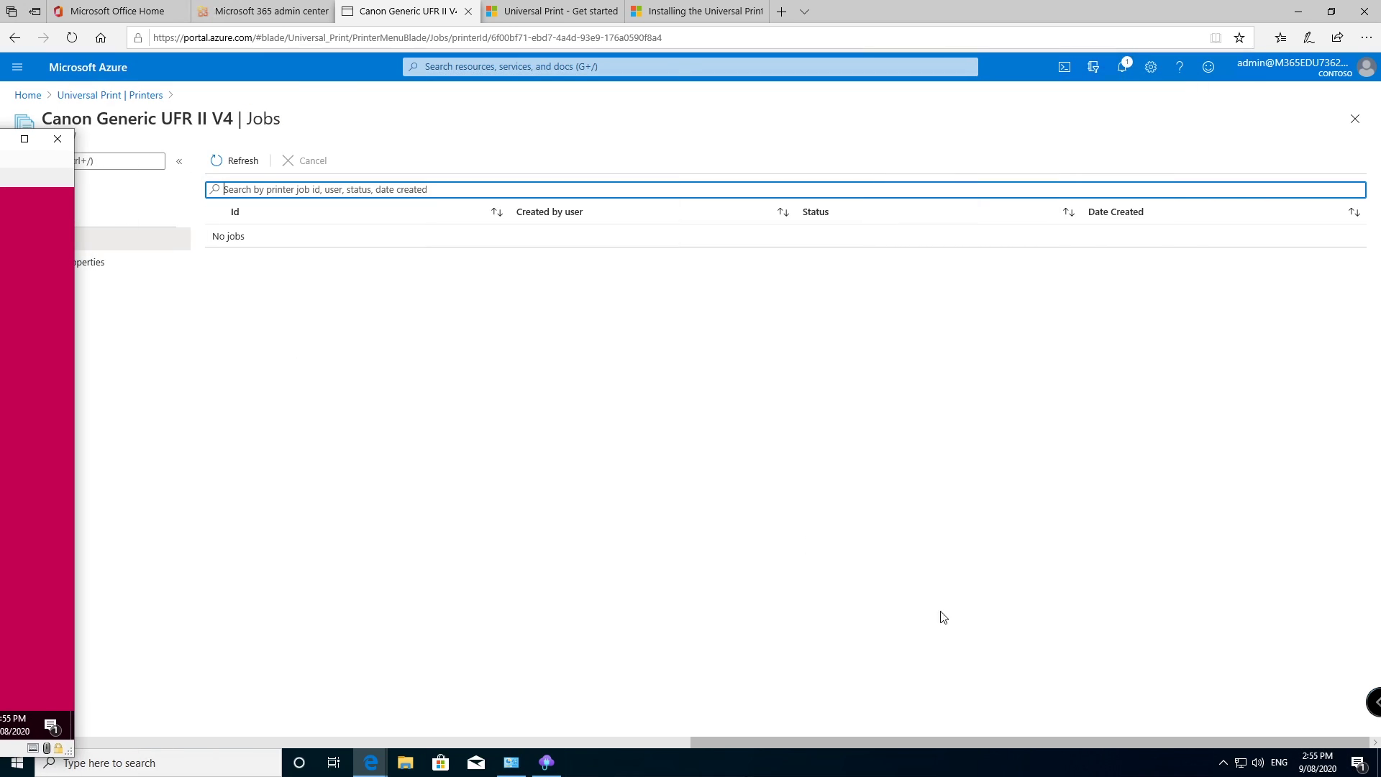
Step: Open the Canon Generic UFR II V4 print queue from Devices and Printers and move it aside
left_click(511, 762)
right_click(369, 428)
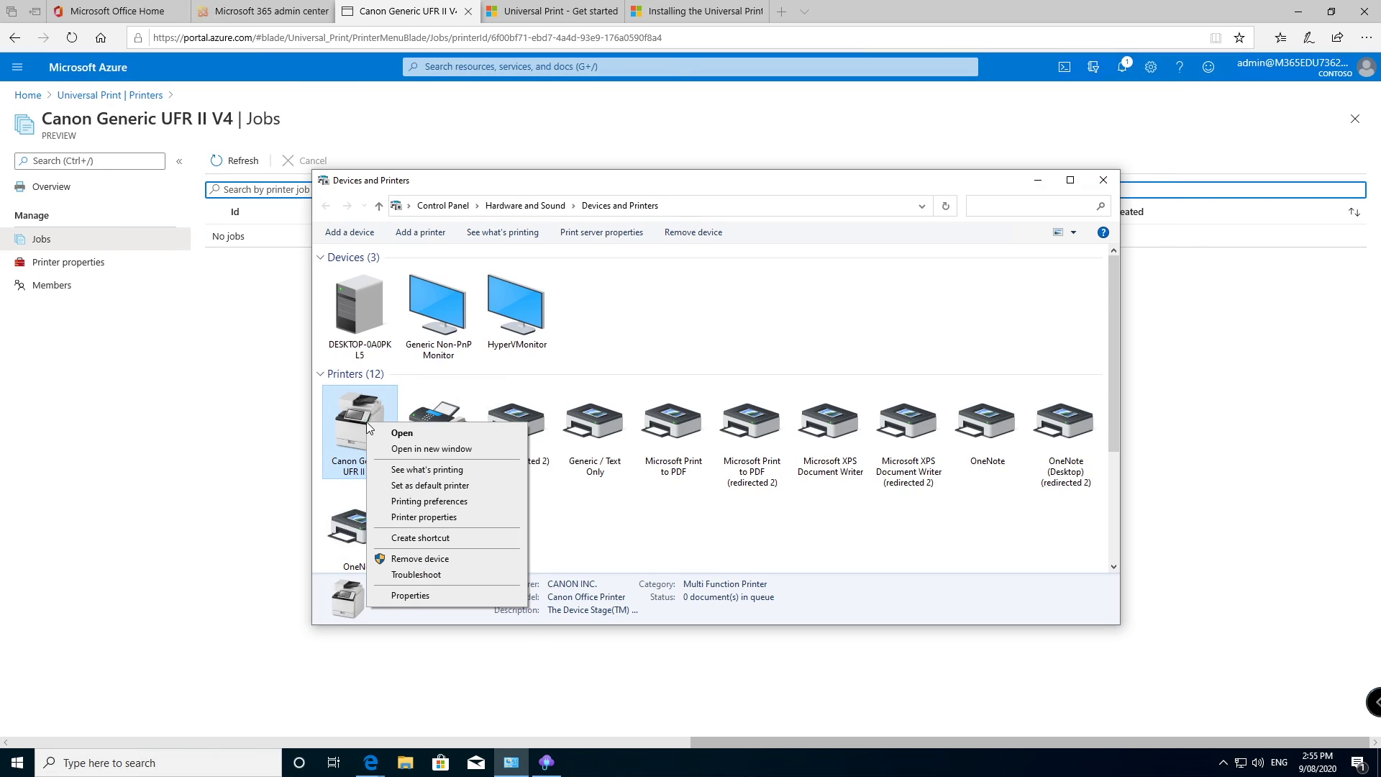
left_click(431, 477)
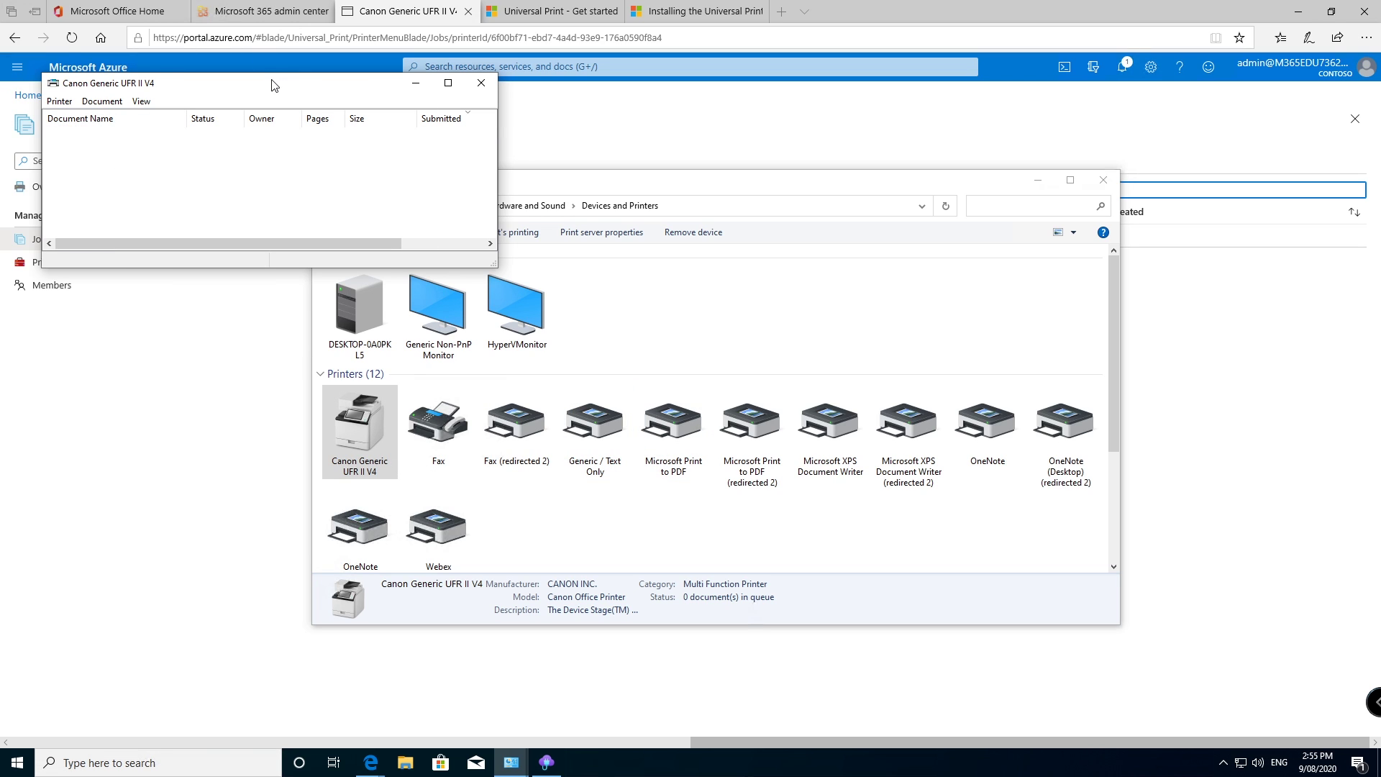
left_click_drag(274, 85, 435, 105)
Step: Refresh the Azure portal jobs list to show job 1 Completed, keeping the Canon queue window in front
left_click(658, 173)
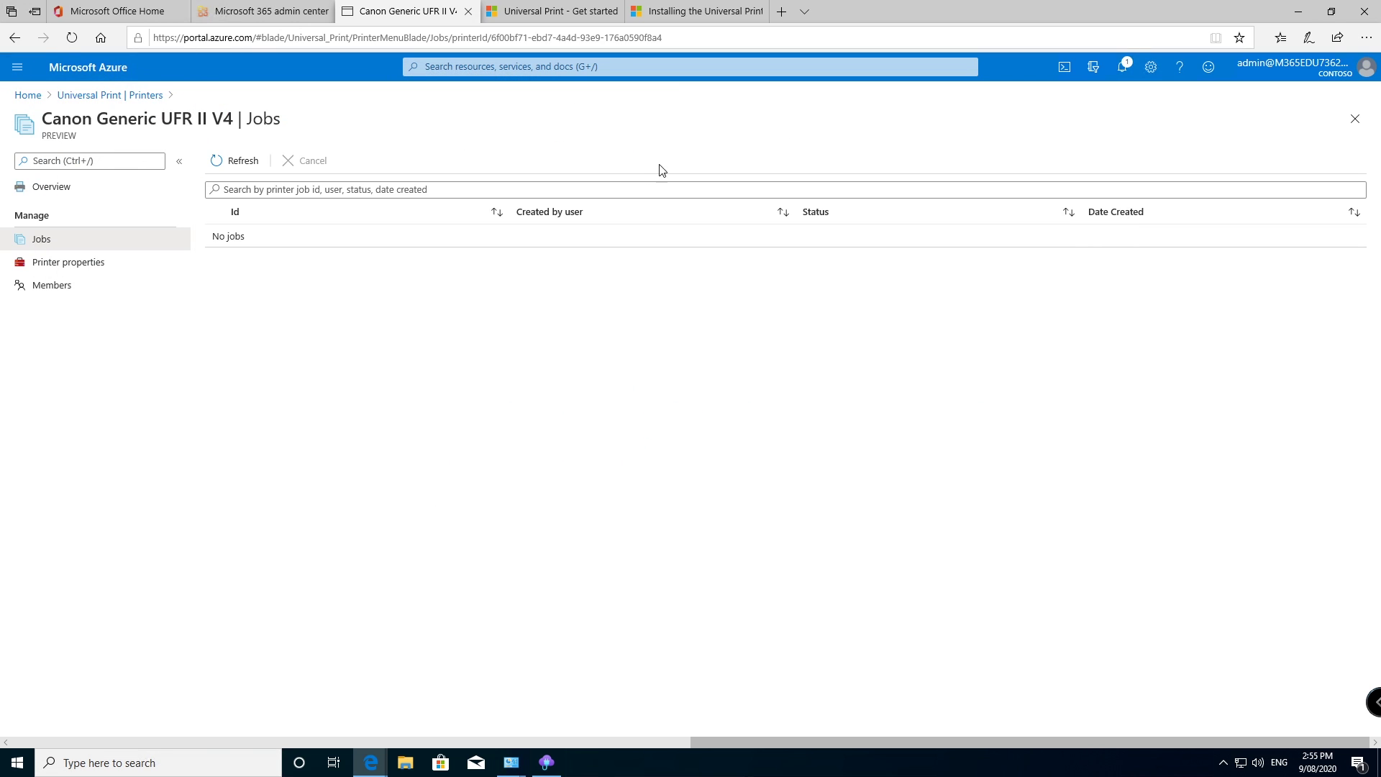
left_click(229, 161)
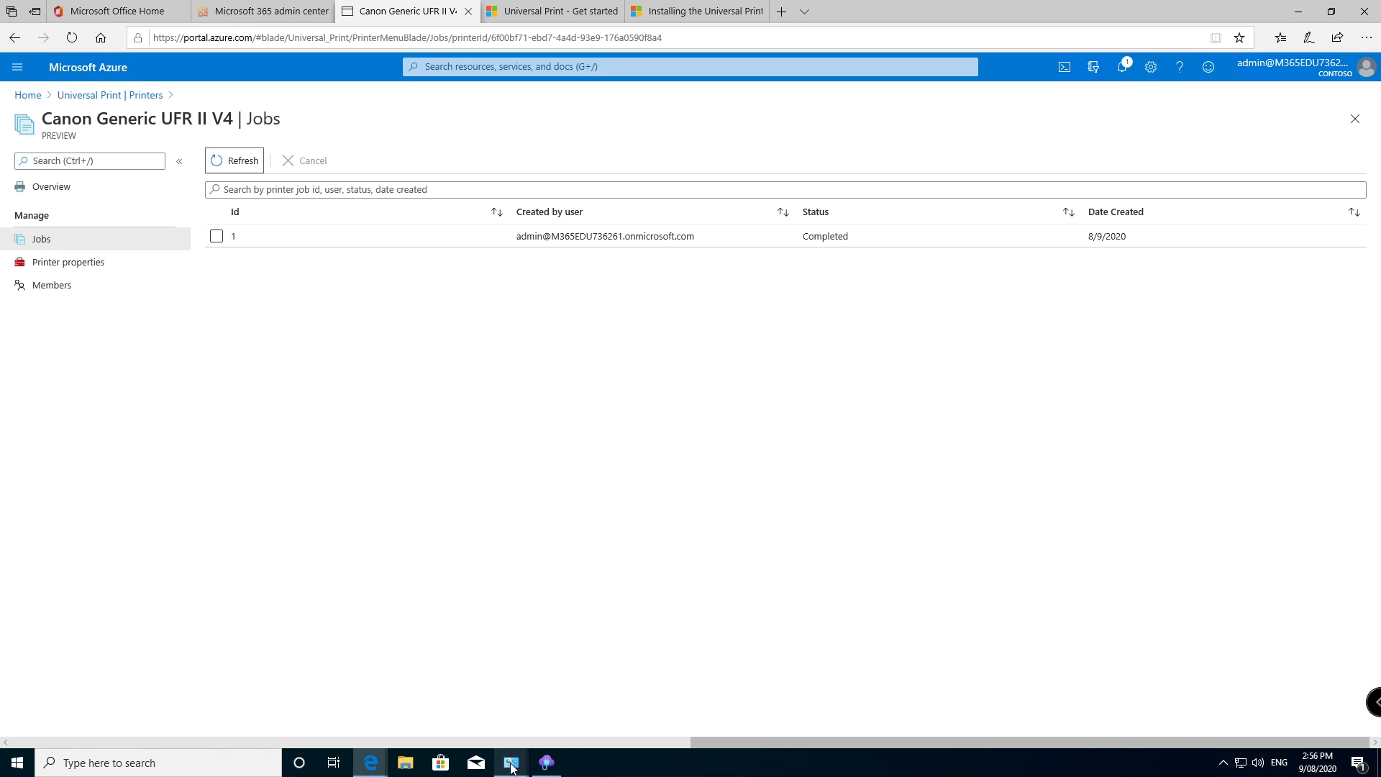
mouse_move(511, 767)
left_click(559, 716)
Step: Pause printing on Canon Generic UFR II V4 and send two test pages from CanonOnPremCopier's properties
left_click(224, 120)
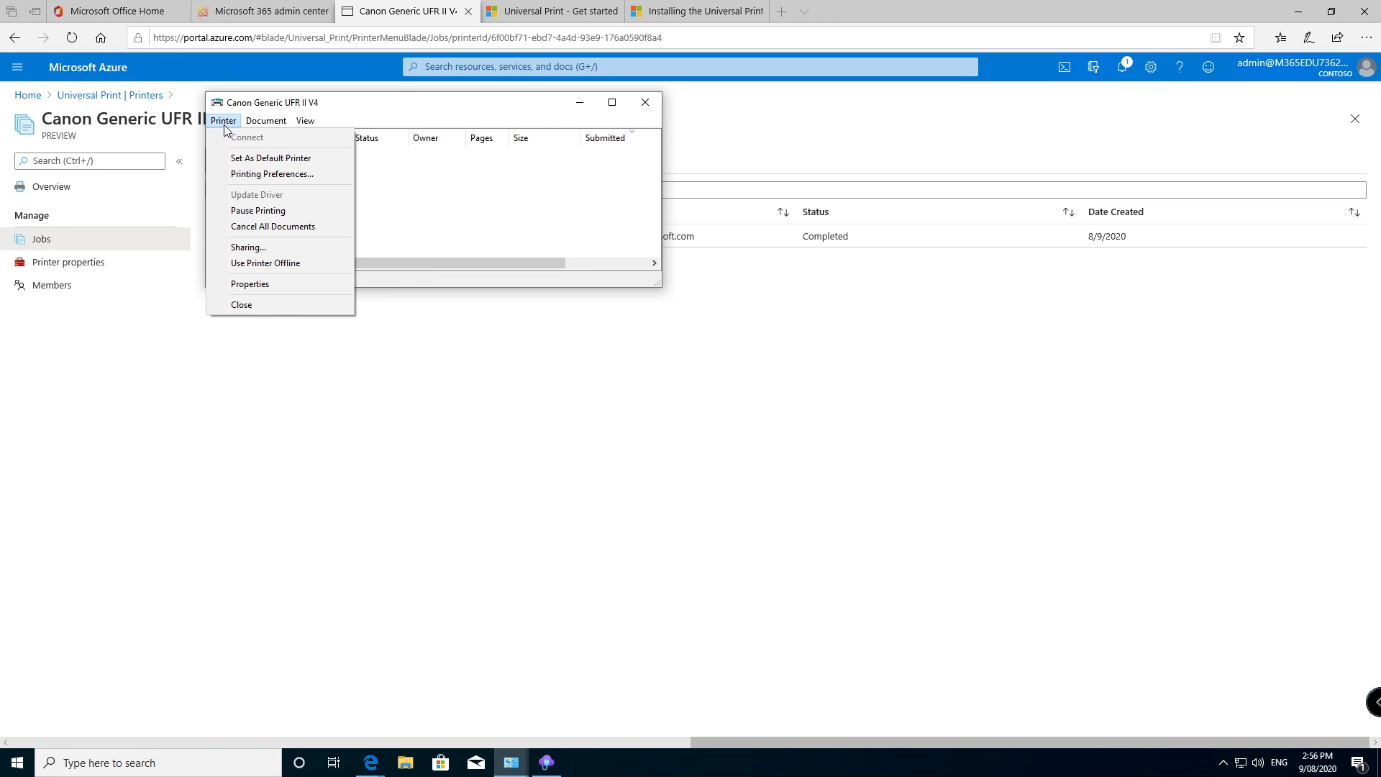
left_click(259, 210)
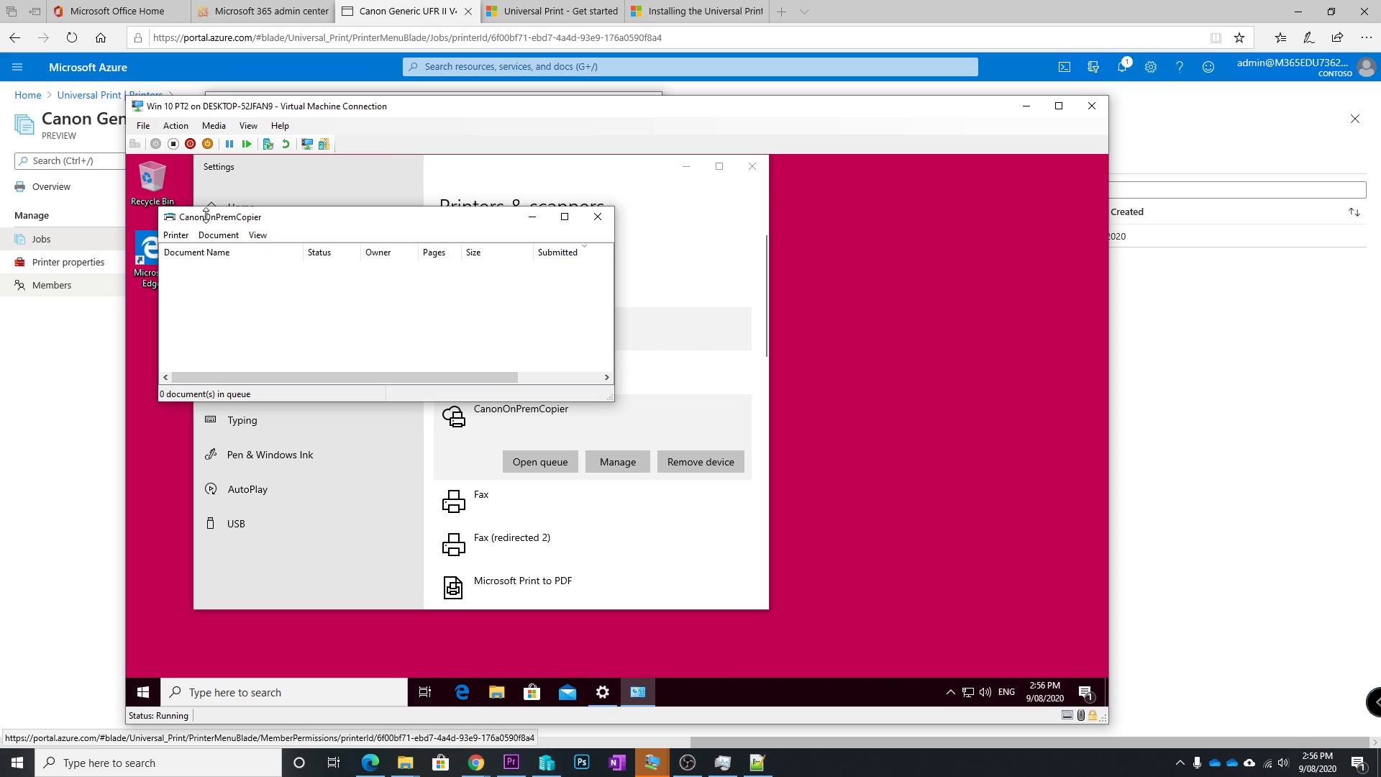
left_click(176, 235)
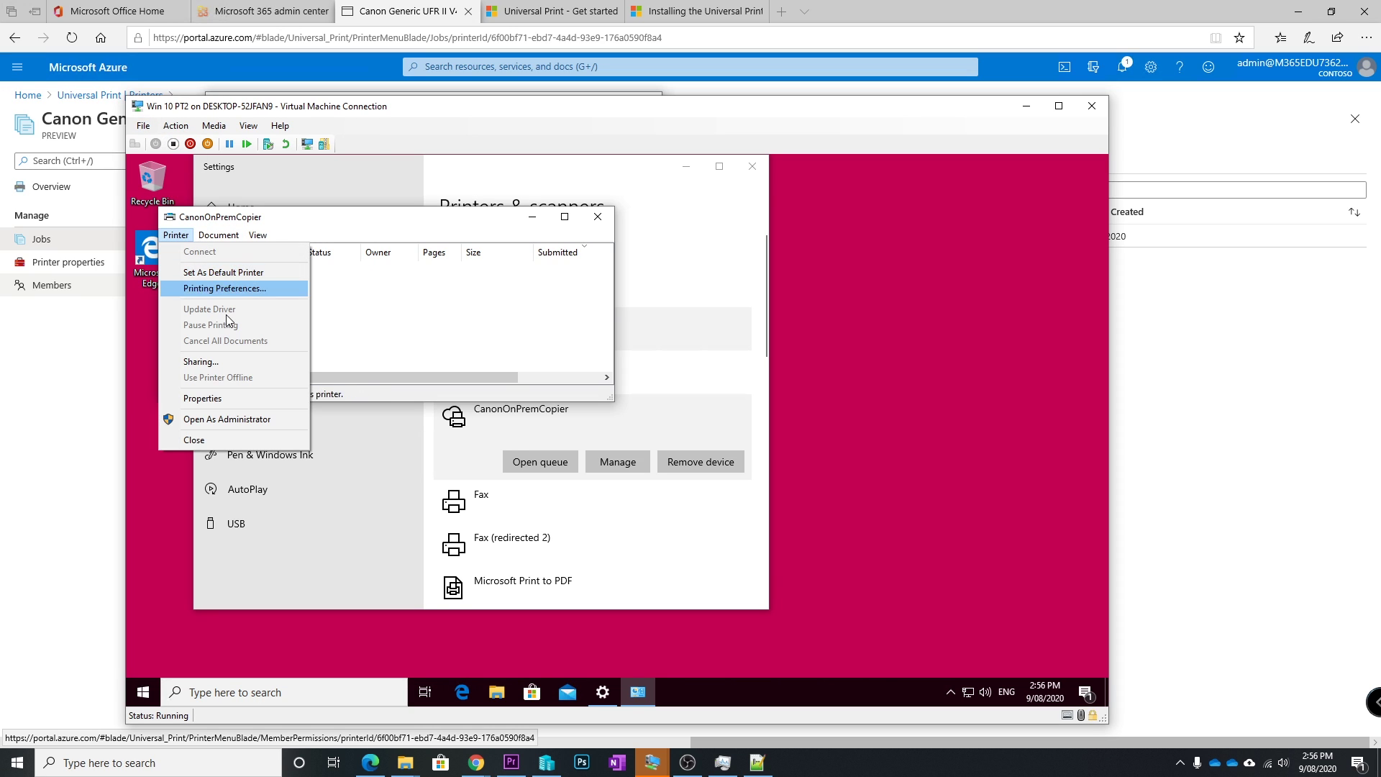
left_click(219, 400)
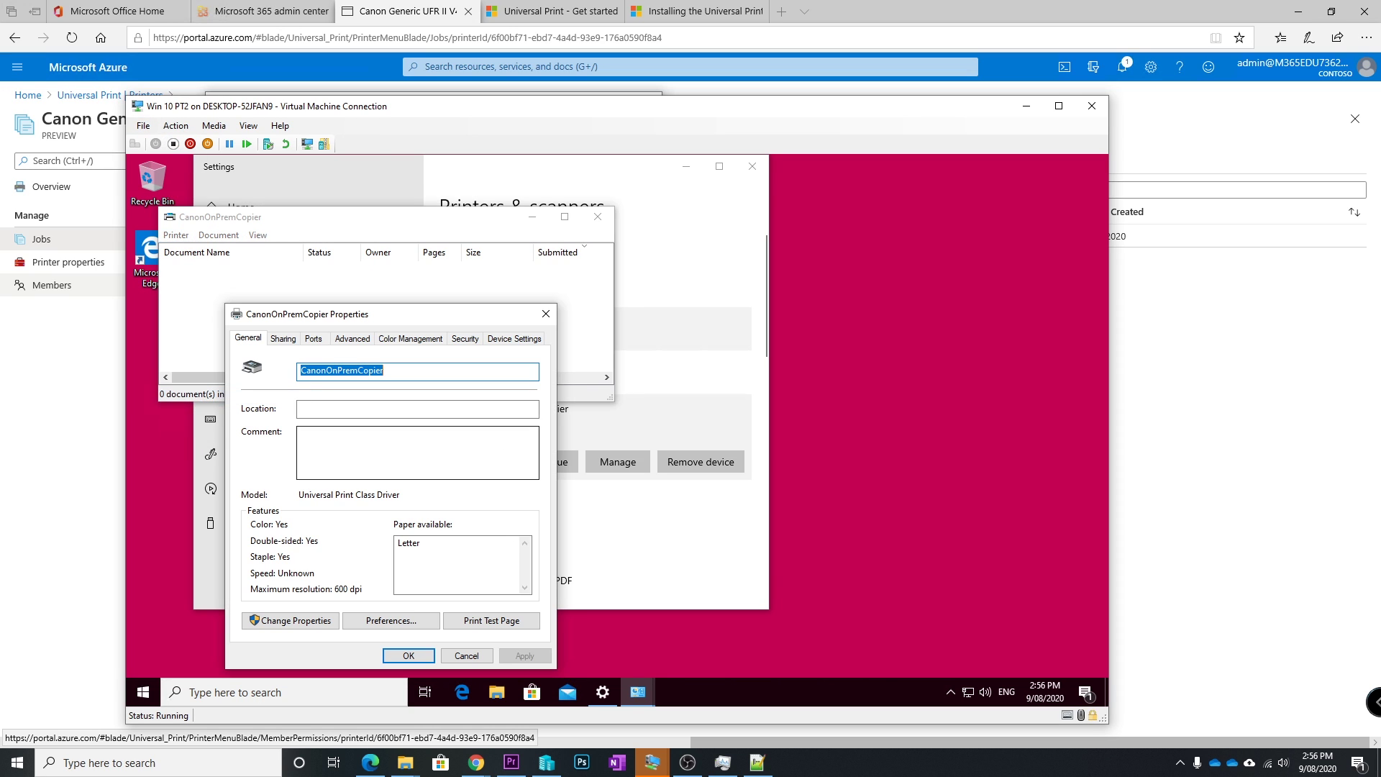
left_click(493, 621)
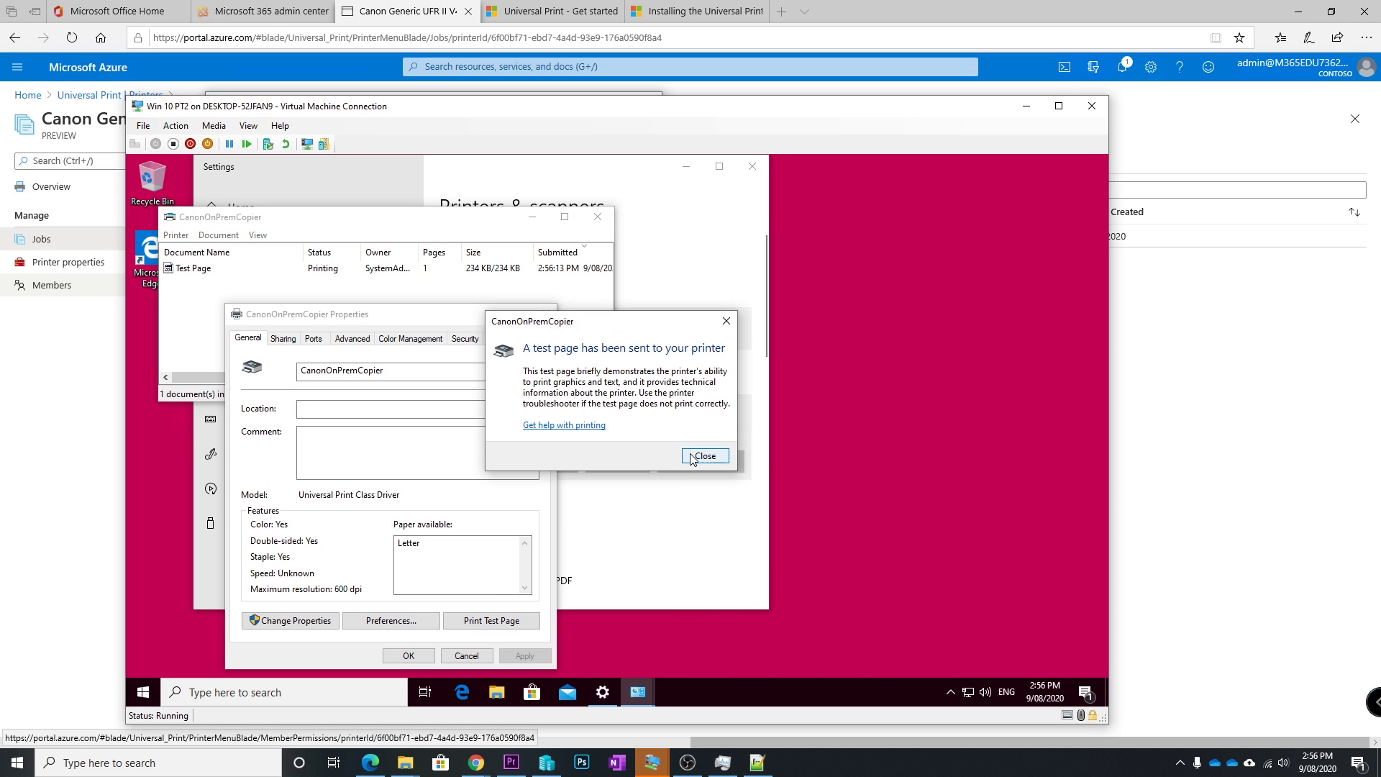
left_click(705, 455)
left_click(477, 619)
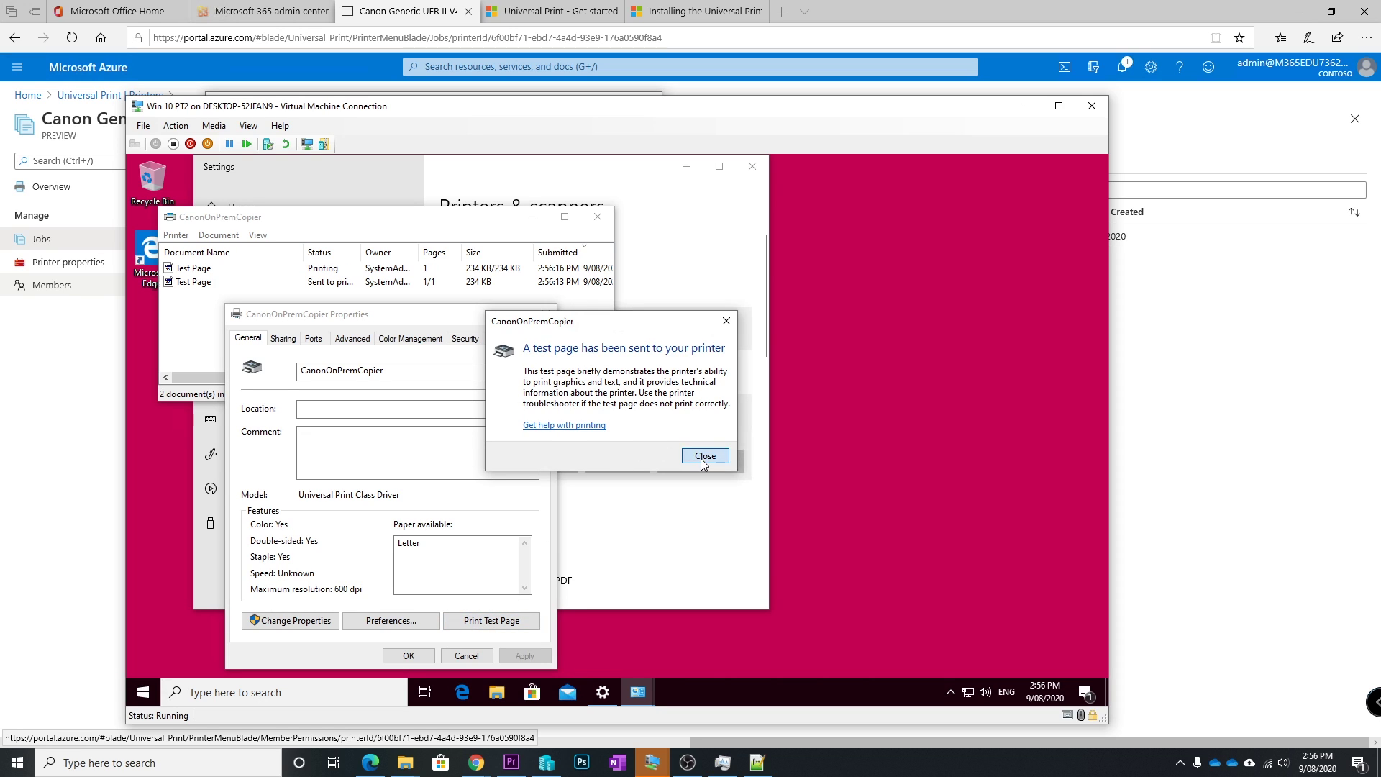
left_click(705, 456)
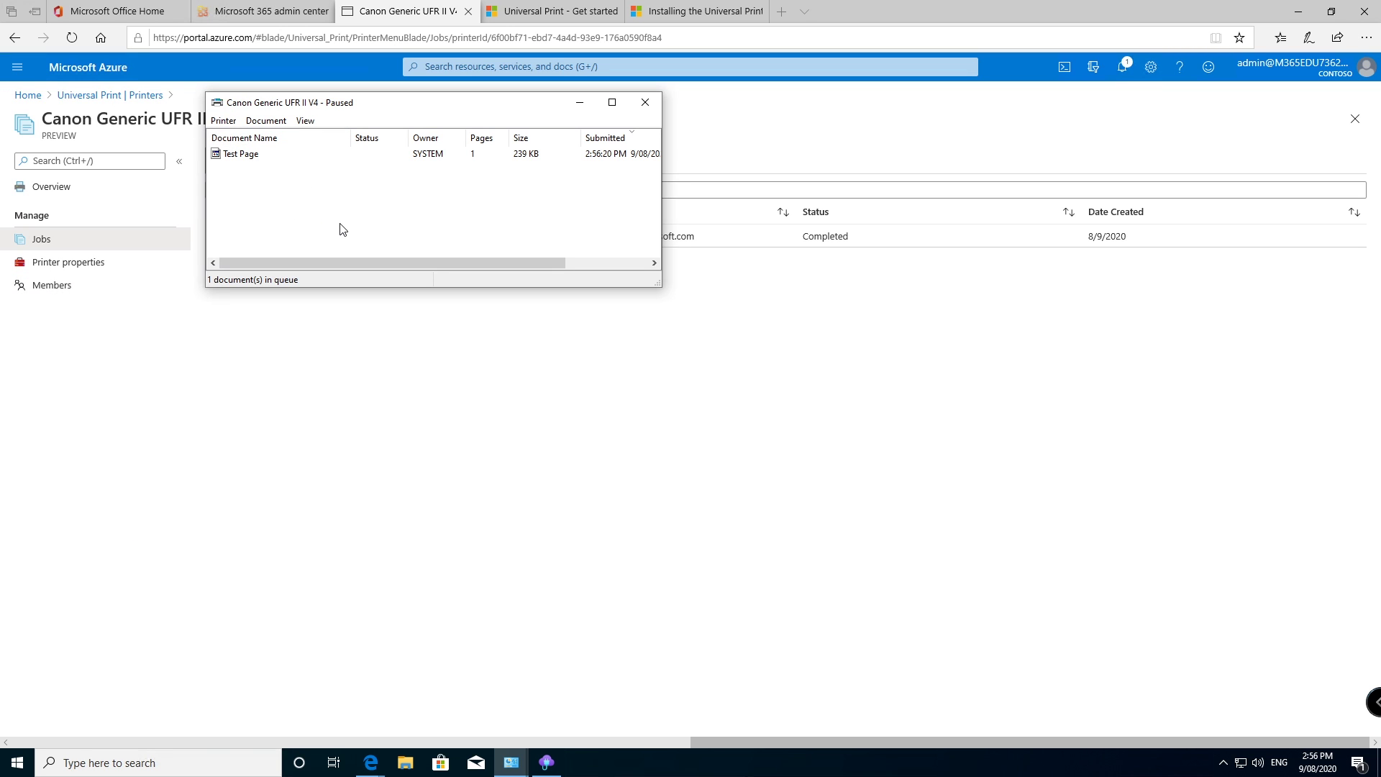
Step: Refresh the Canon Generic UFR II V4 jobs in the Azure portal so jobs 2 and 3 show Processing
left_click(241, 155)
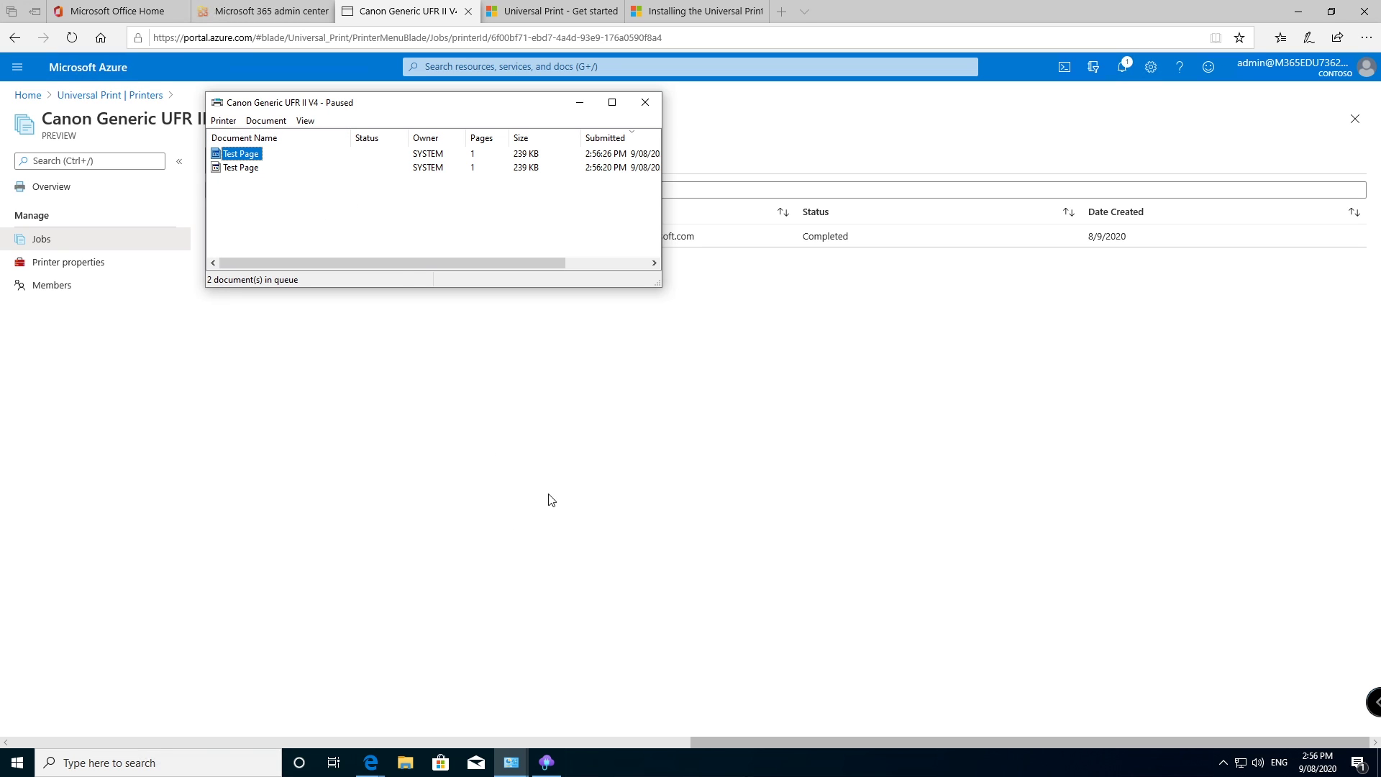
left_click(568, 356)
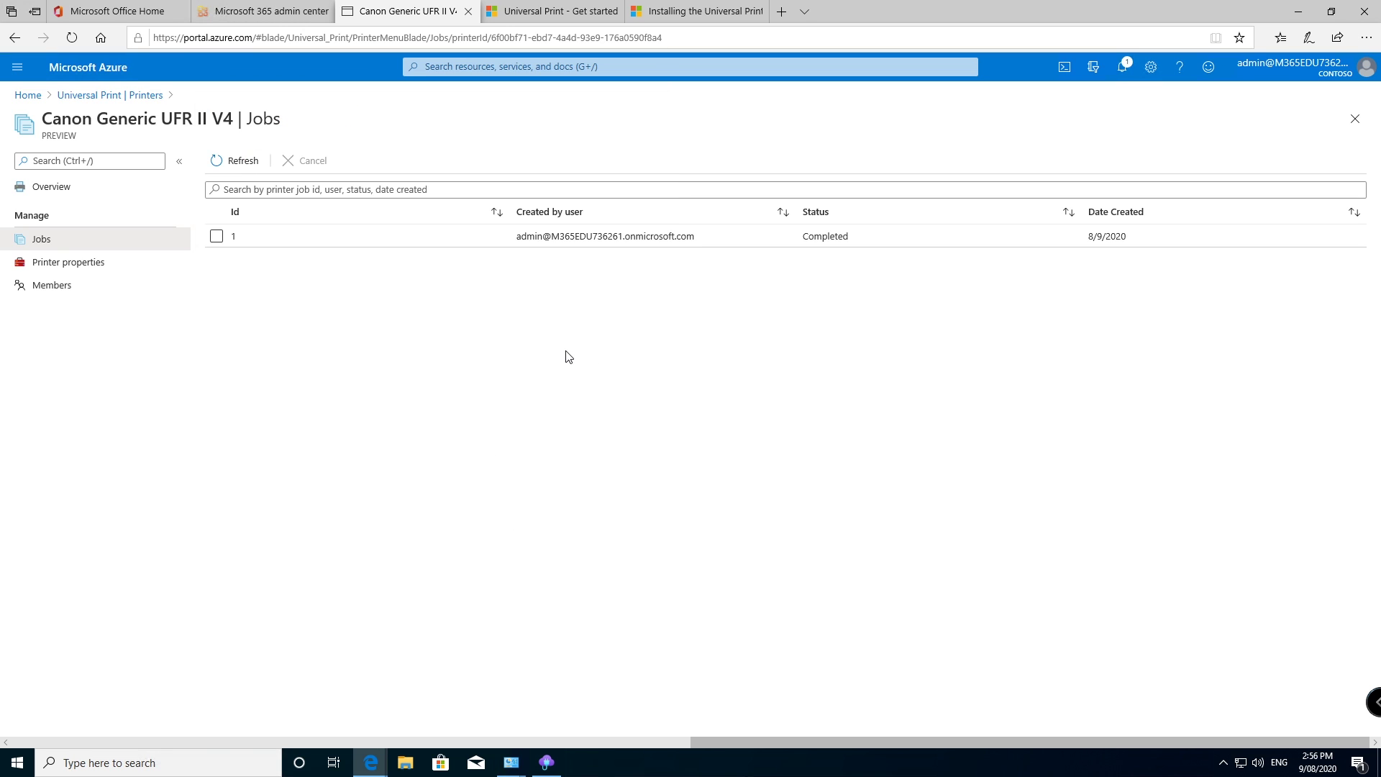
left_click(236, 161)
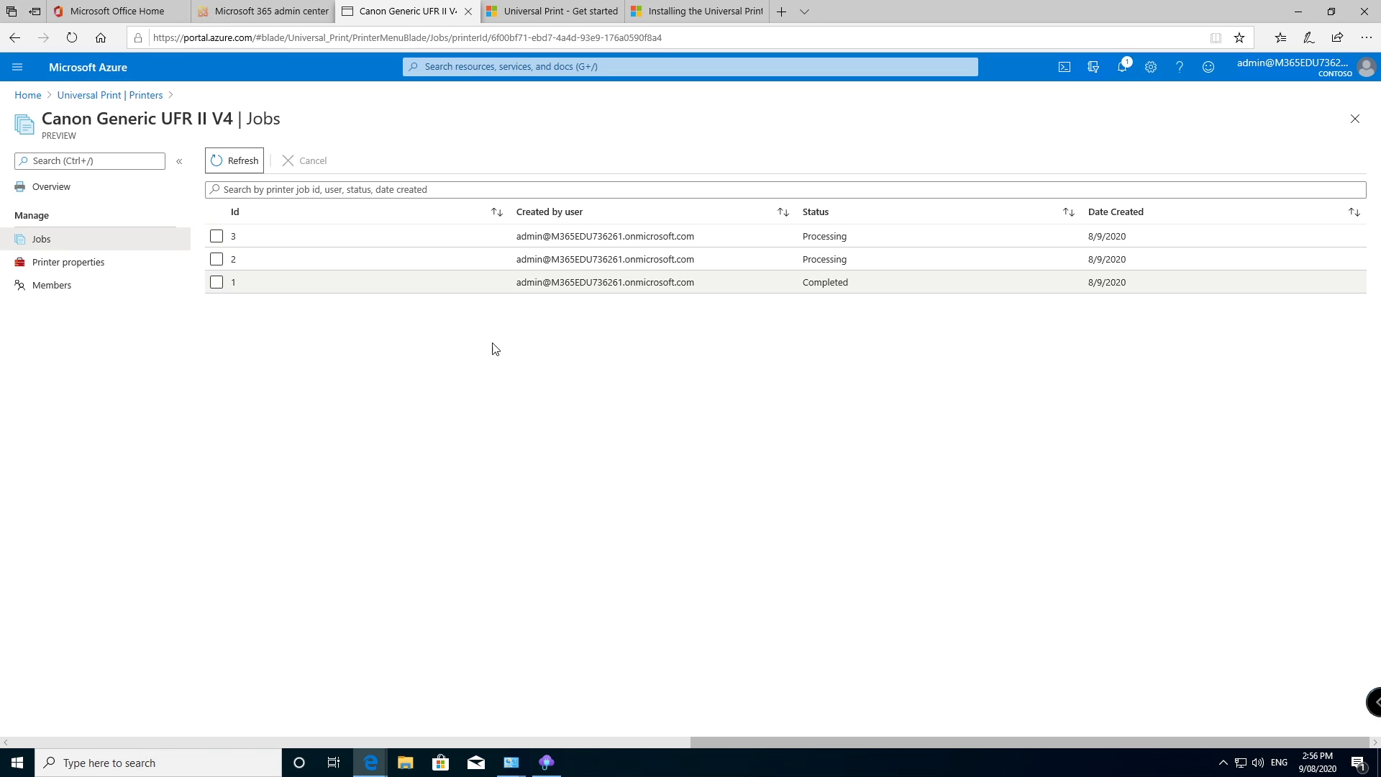
Step: Show the Universal Print connector window beside the paused Canon Generic UFR II V4 queue holding two Test Pages
left_click(545, 763)
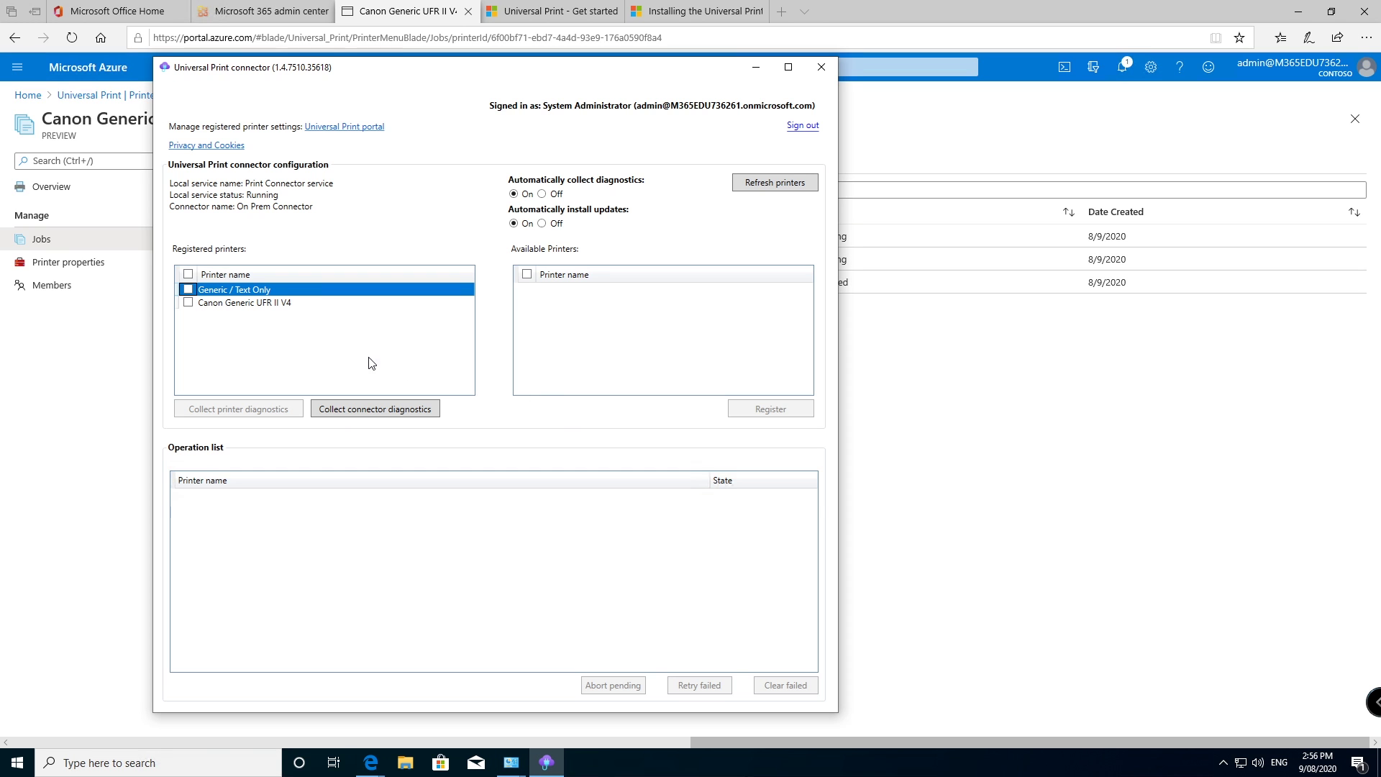
mouse_move(511, 762)
left_click(558, 718)
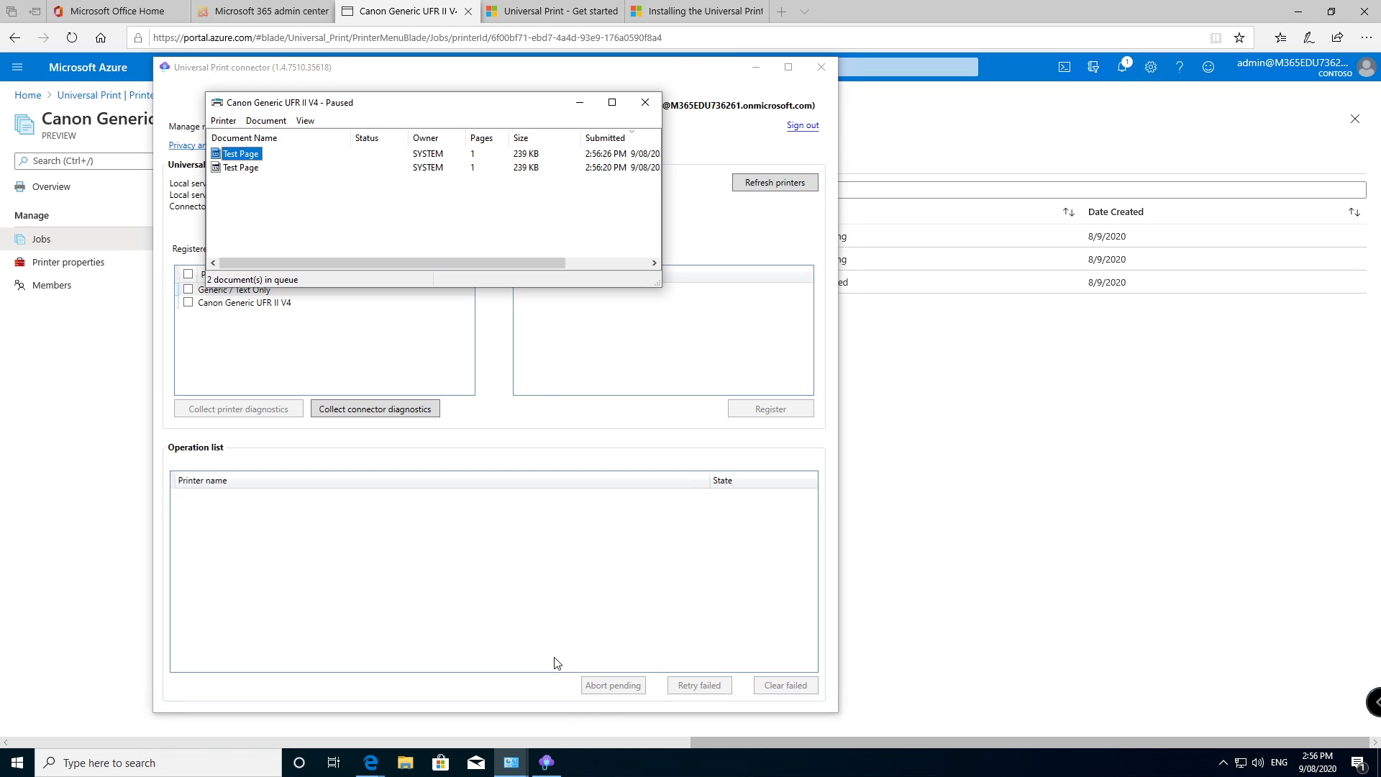